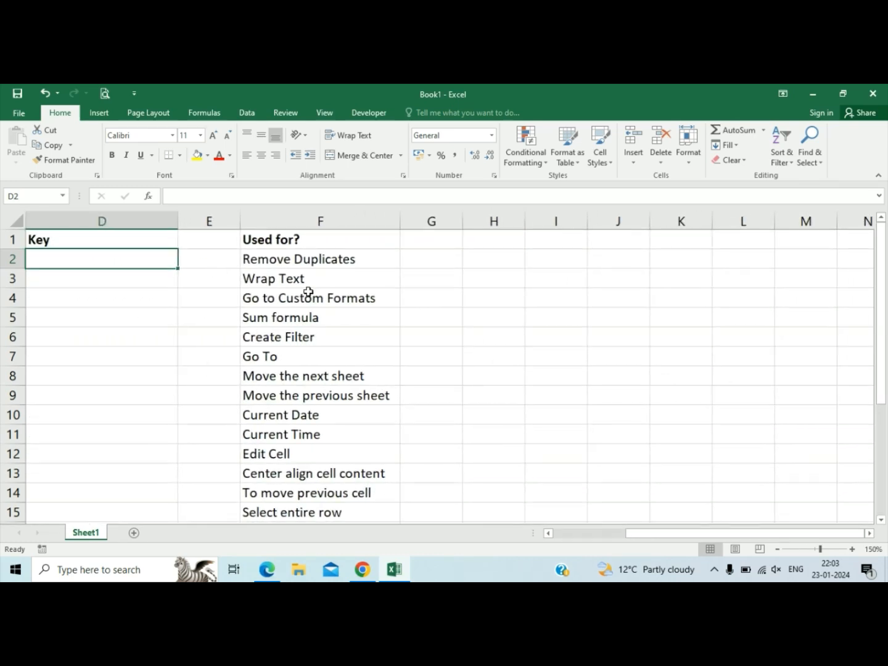
Look through the list of shortcut uses and its Command and Key columns.
scroll(307, 292, down, 1)
scroll(308, 291, down, 2)
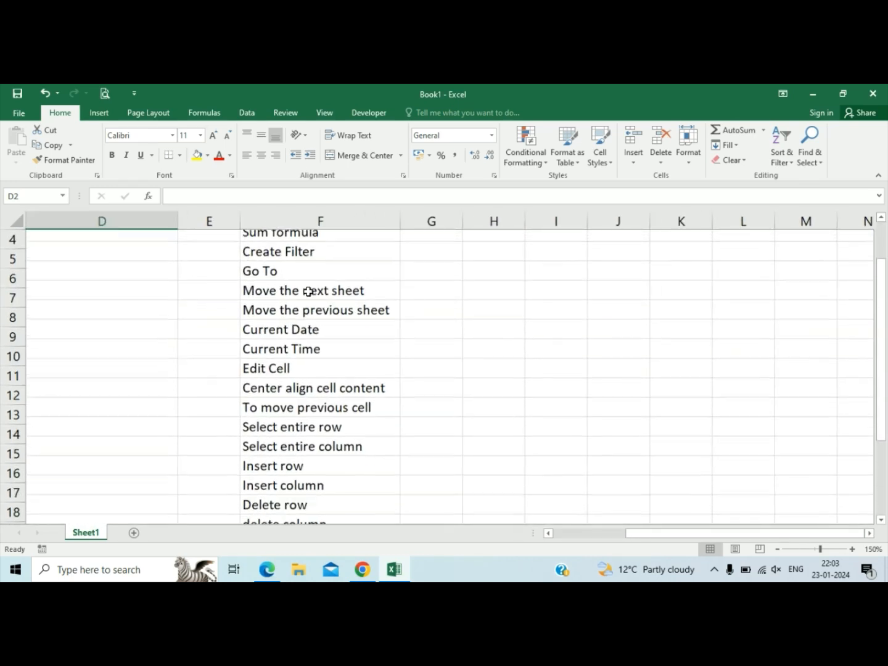
scroll(308, 291, down, 1)
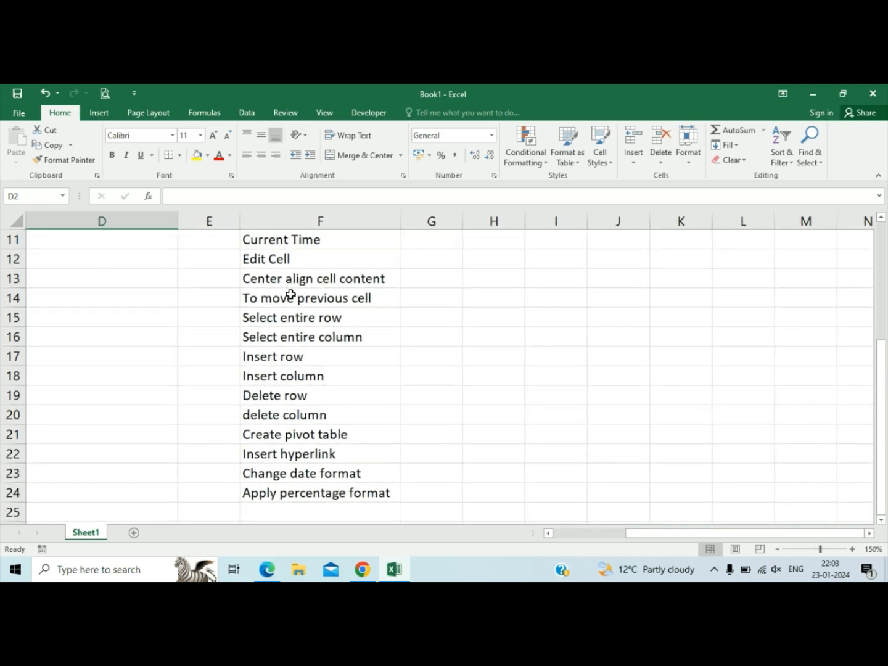
scroll(308, 291, up, 4)
scroll(289, 293, left, 2)
scroll(291, 294, right, 1)
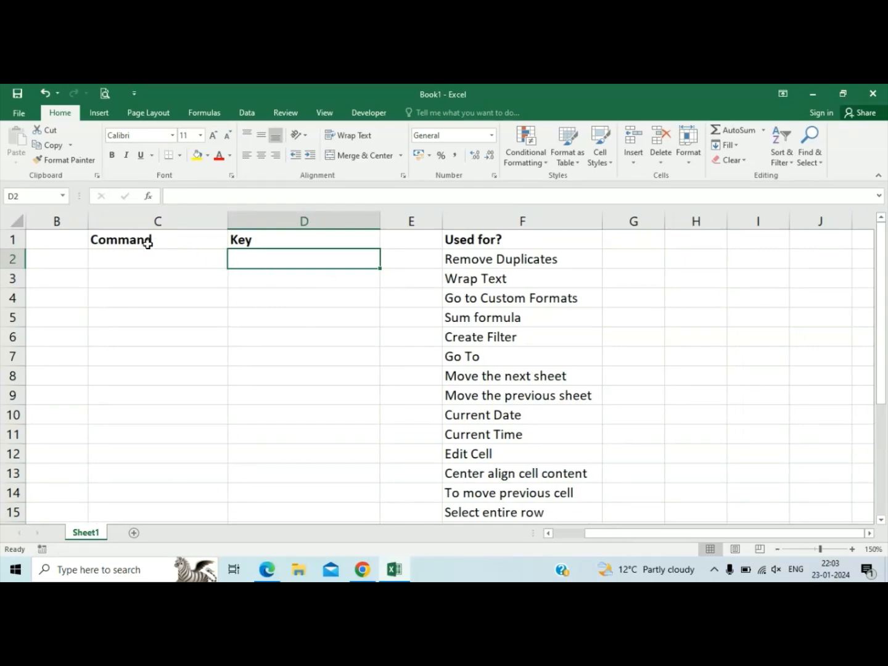
click(148, 257)
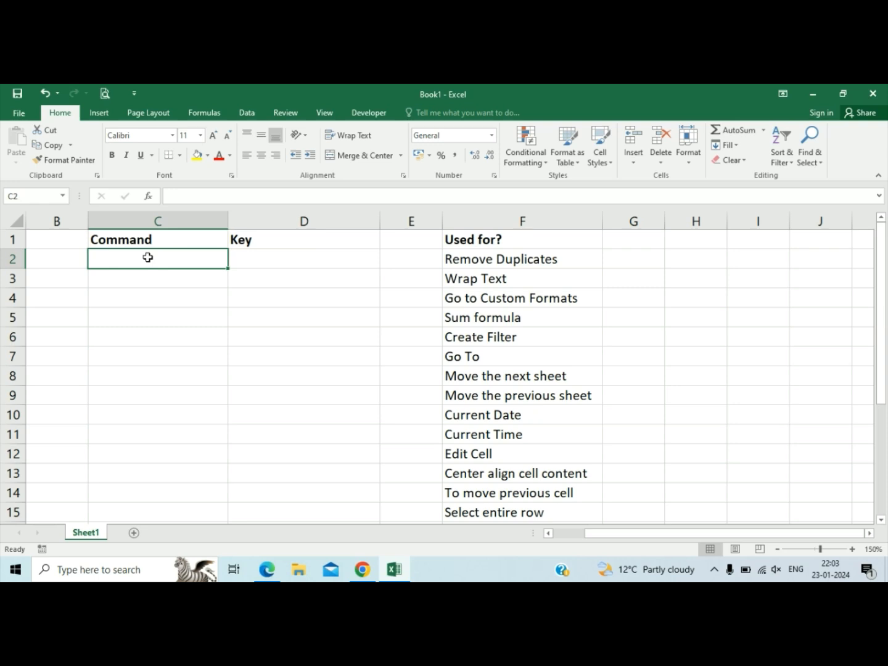
click(335, 257)
click(412, 265)
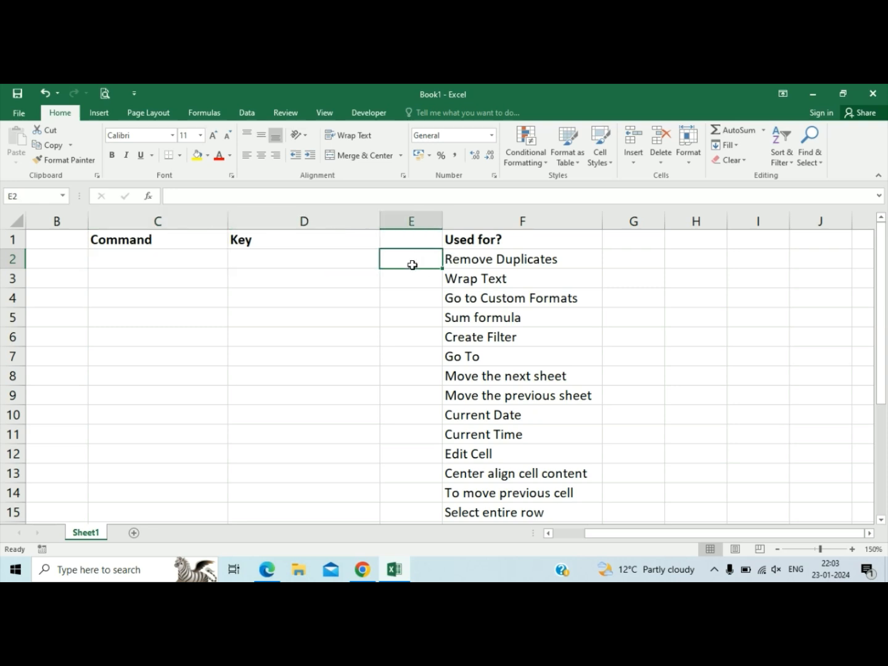
key(Left)
key(Left)
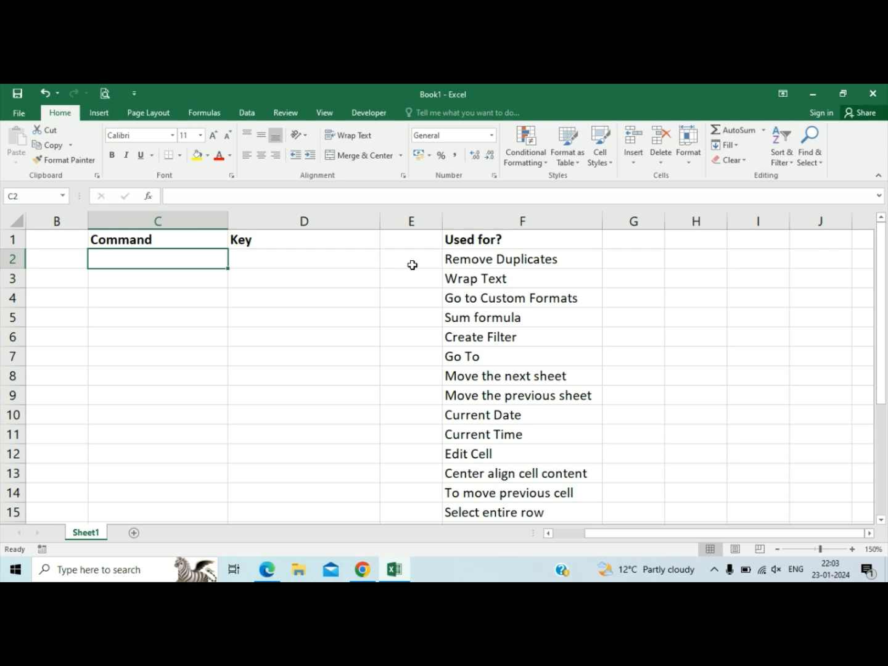
Enter ALT as the Remove Duplicates command in C2 and try a separate key entry in D2.
text(A)
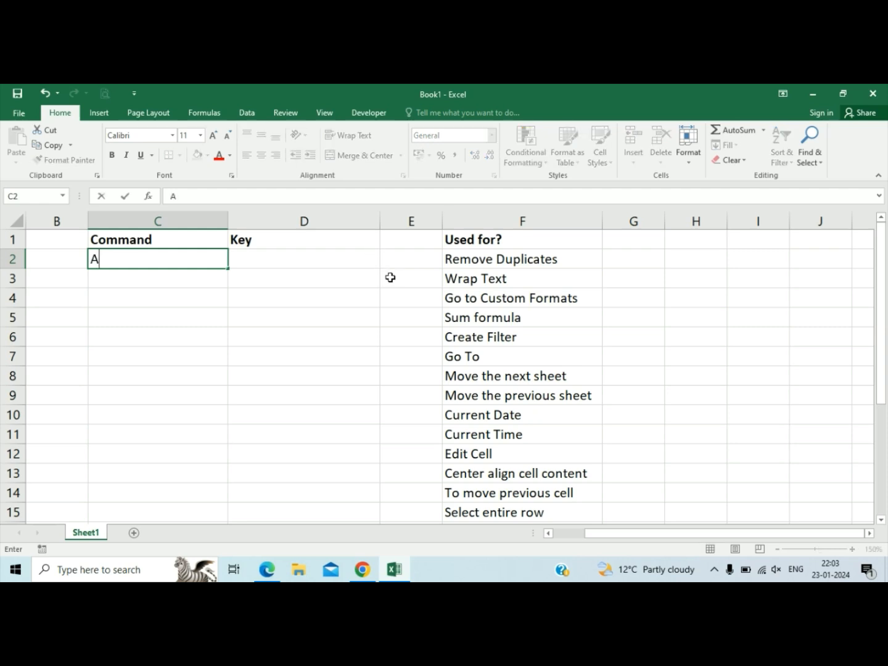
text(LT)
key(Tab)
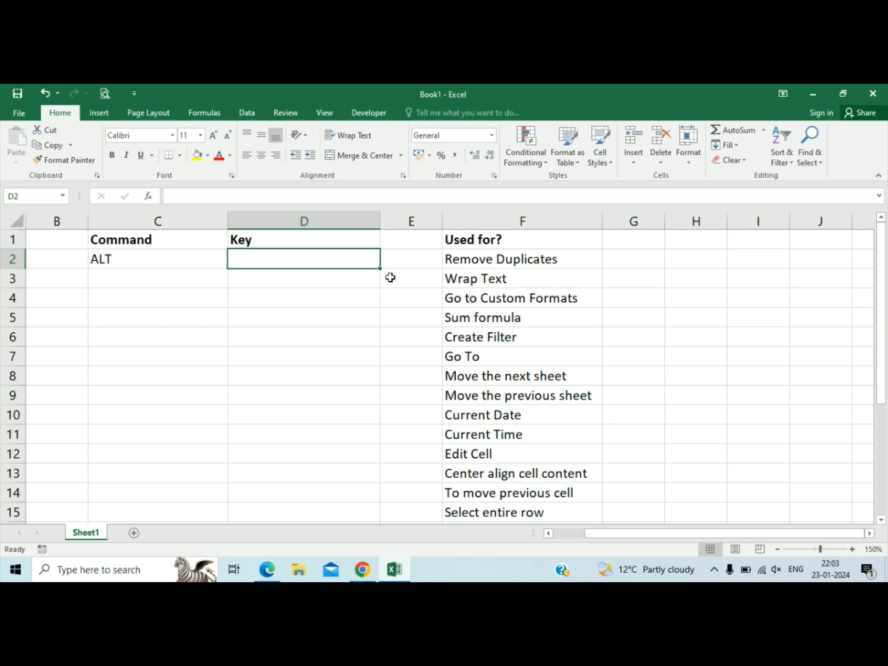
text(A+)
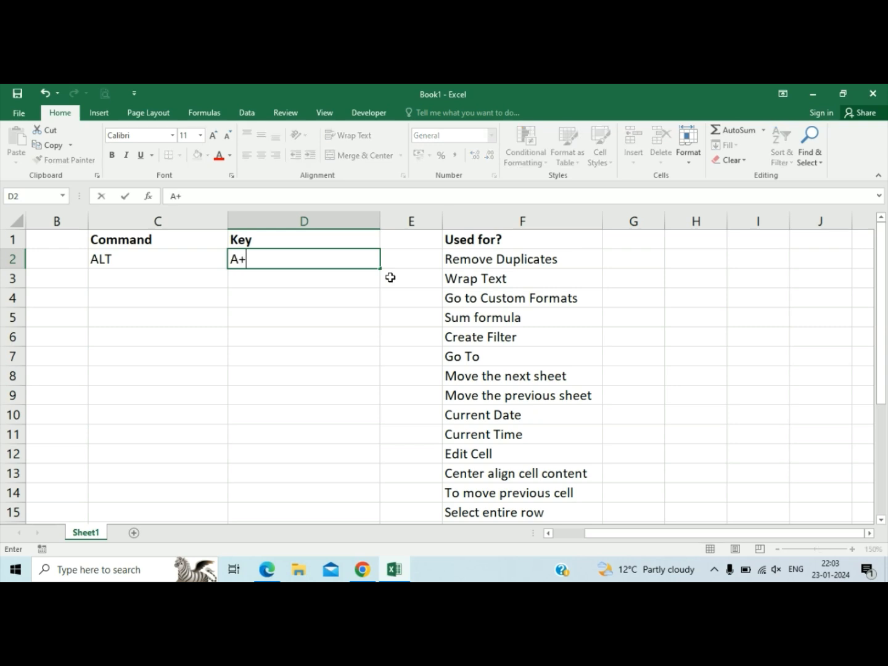
key(Escape)
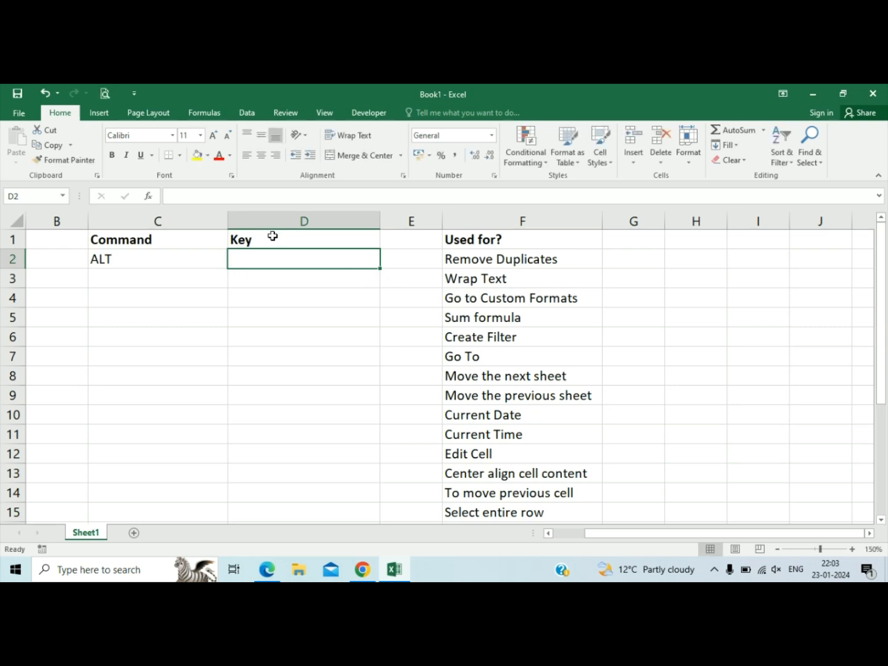
Delete the Key column, column D, from the sheet.
click(260, 220)
right_click(260, 220)
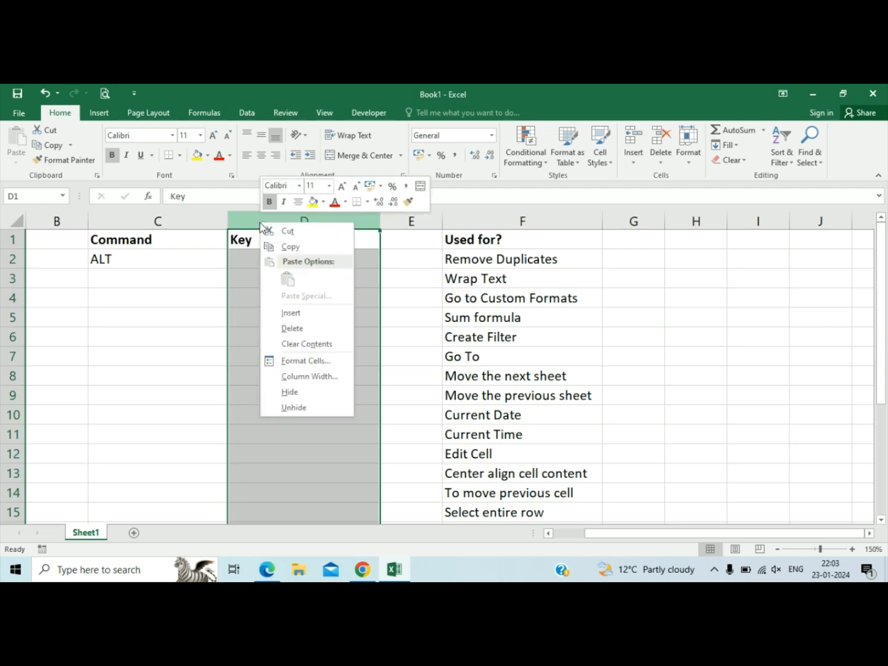
click(289, 331)
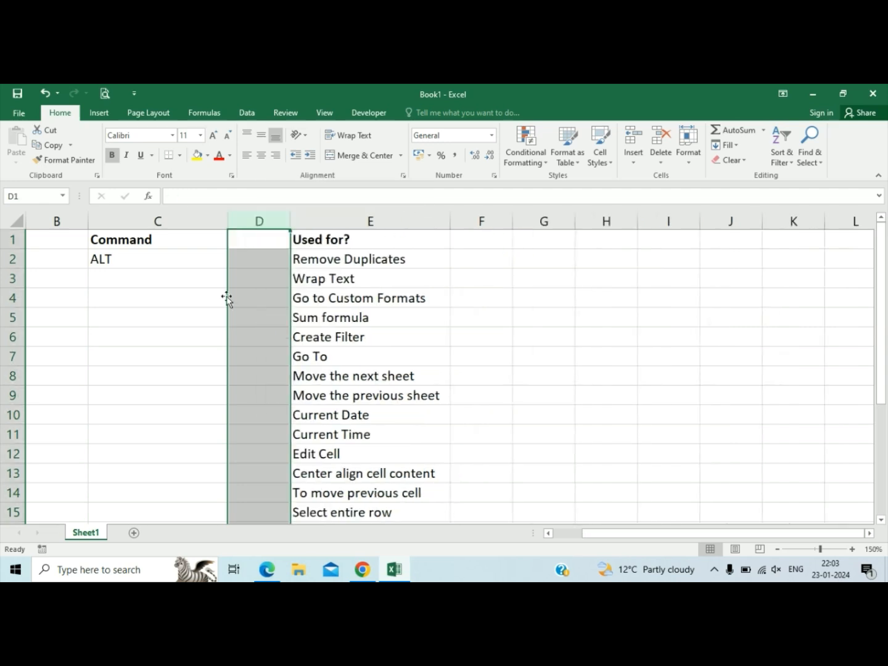
Enter ALT+A+M in C2 as the command for Remove Duplicates.
click(190, 262)
text(ALT)
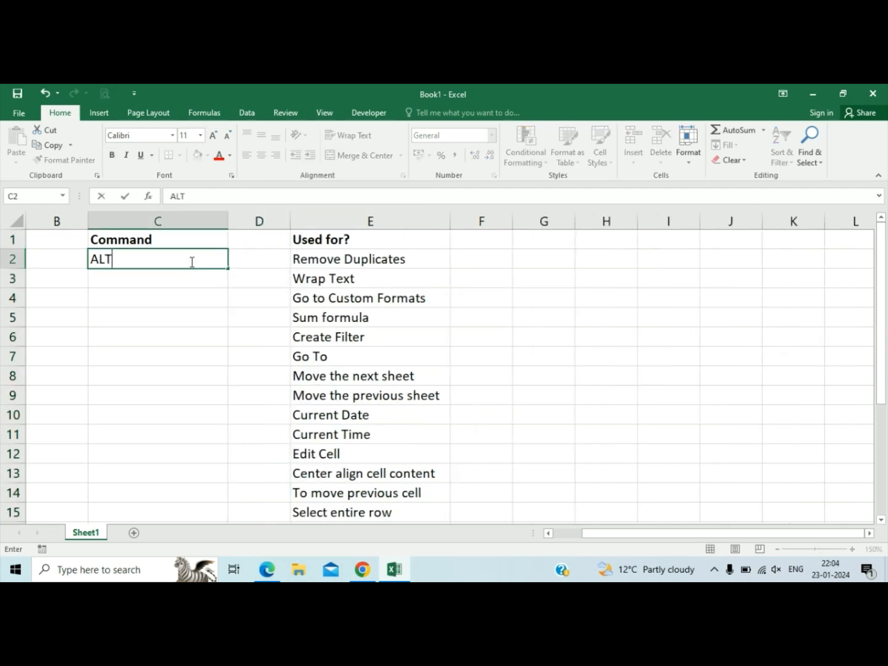
text(+A+M)
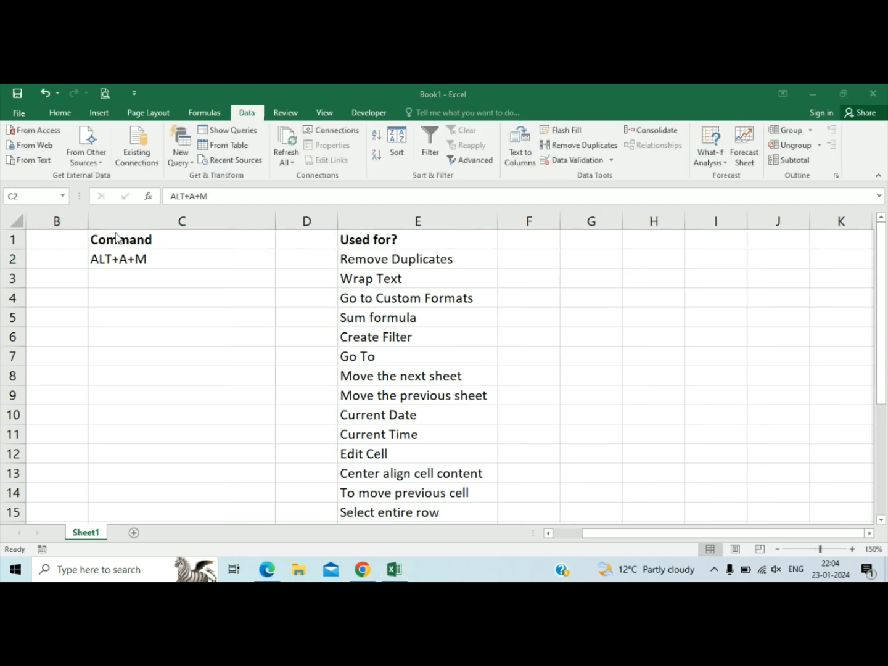
click(187, 264)
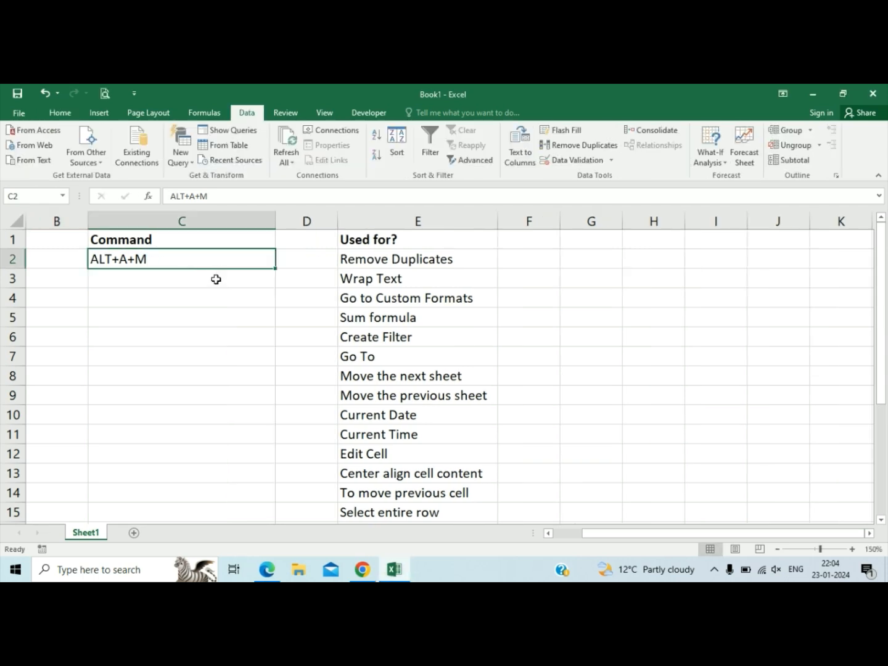
Enter the same sample first name in both G2 and G3.
click(216, 280)
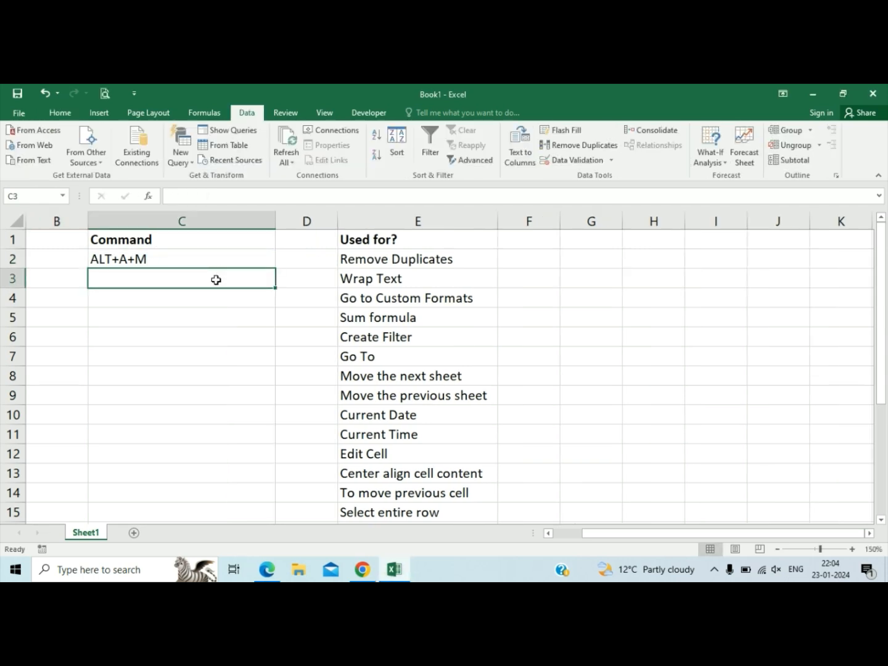
key(Right)
key(Right)
key(Right)
key(Up)
key(Right)
text(rAVI)
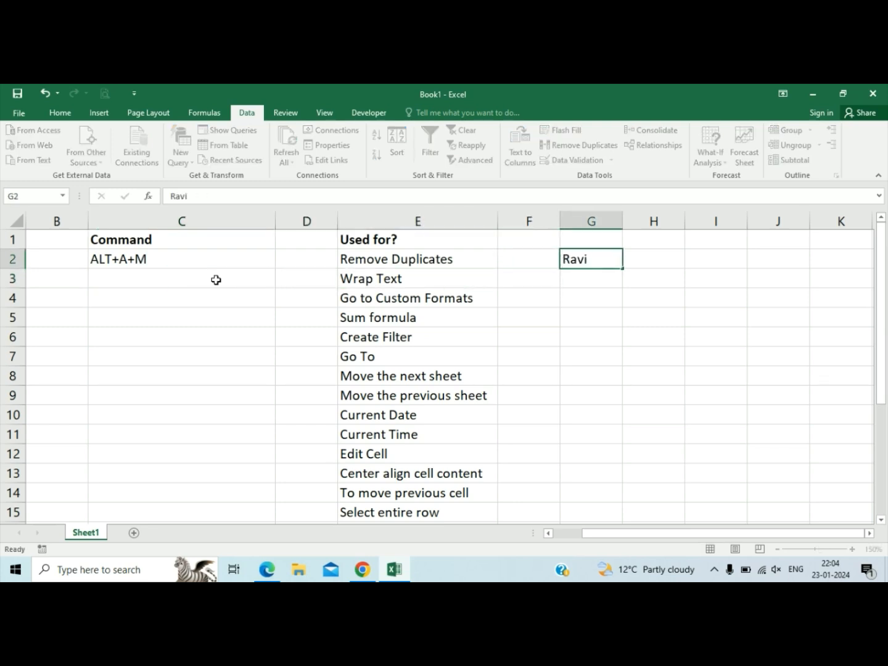
key(Return)
text(r)
key(Return)
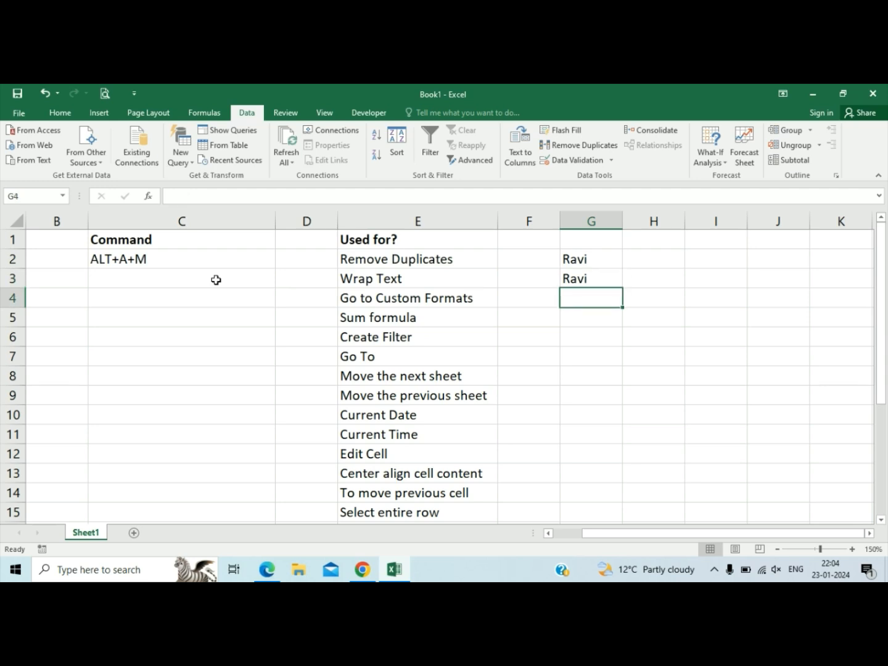
Enter a second sample first name in both G4 and G5.
text(an)
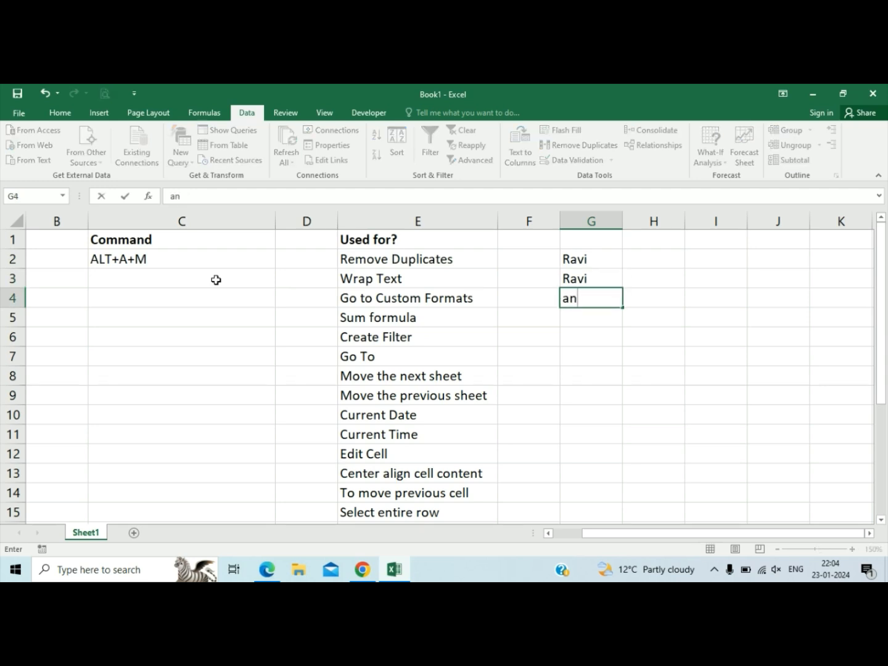
text(mit)
key(Return)
text(amit)
key(Return)
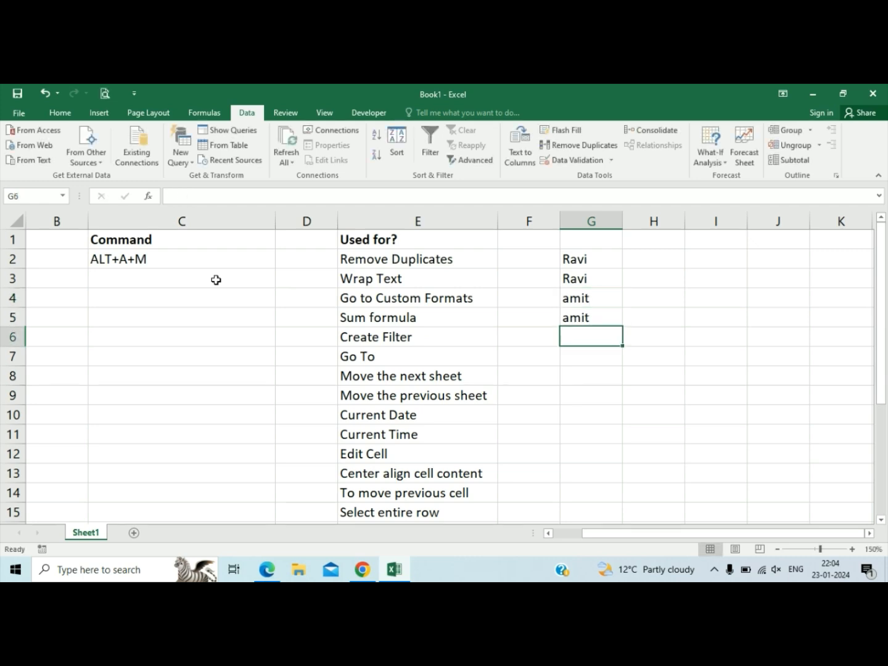
Remove the duplicate values from G1:G5, checking Column G and treating the data as having no headers.
key(Up)
key(Up)
key(Up)
key(Up)
key(Up)
key(shift+Down)
key(shift+Down)
key(shift+Down)
key(shift+Down)
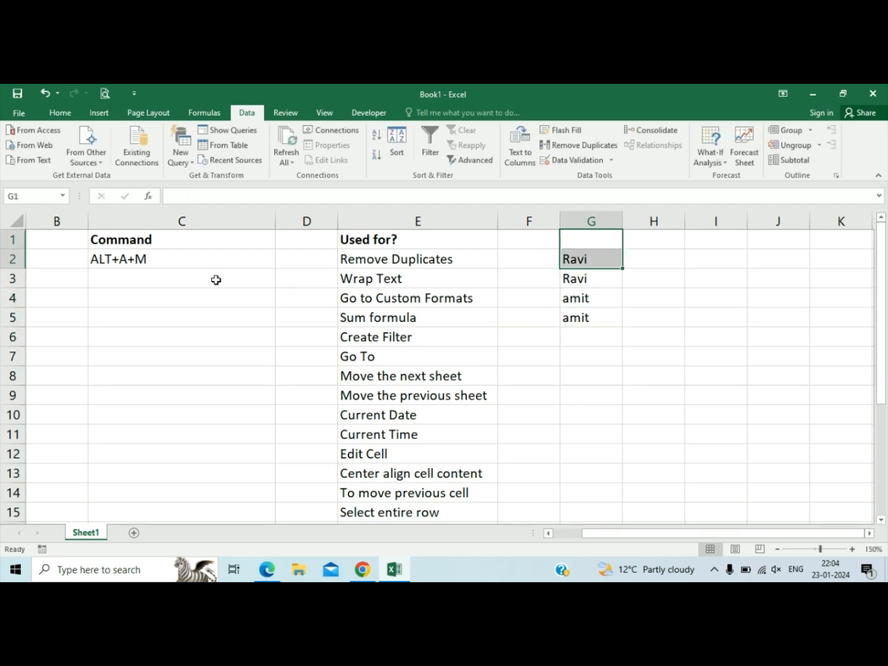
key(alt+a)
key(m)
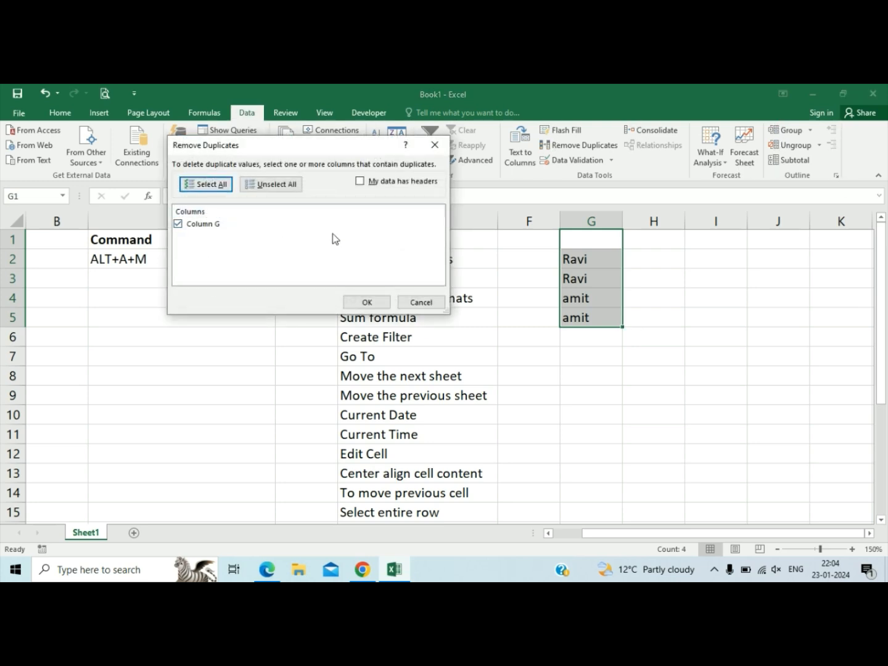
click(366, 303)
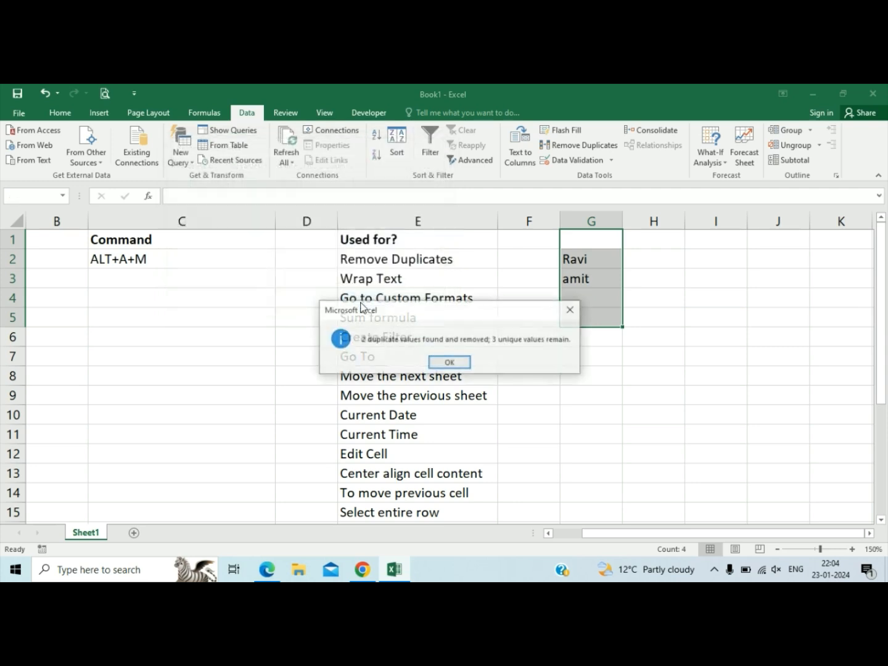
click(449, 361)
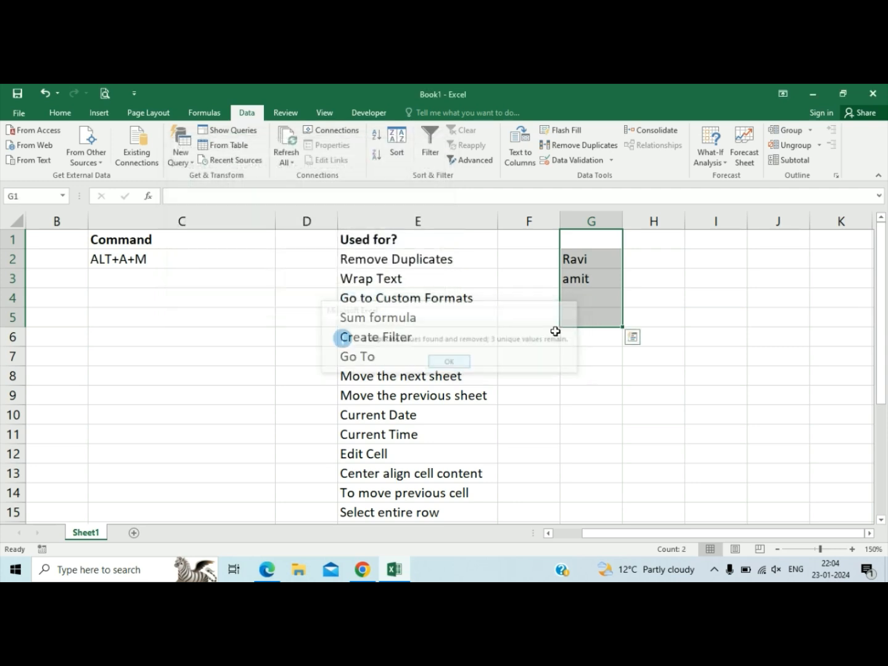
click(590, 278)
key(Up)
key(Left)
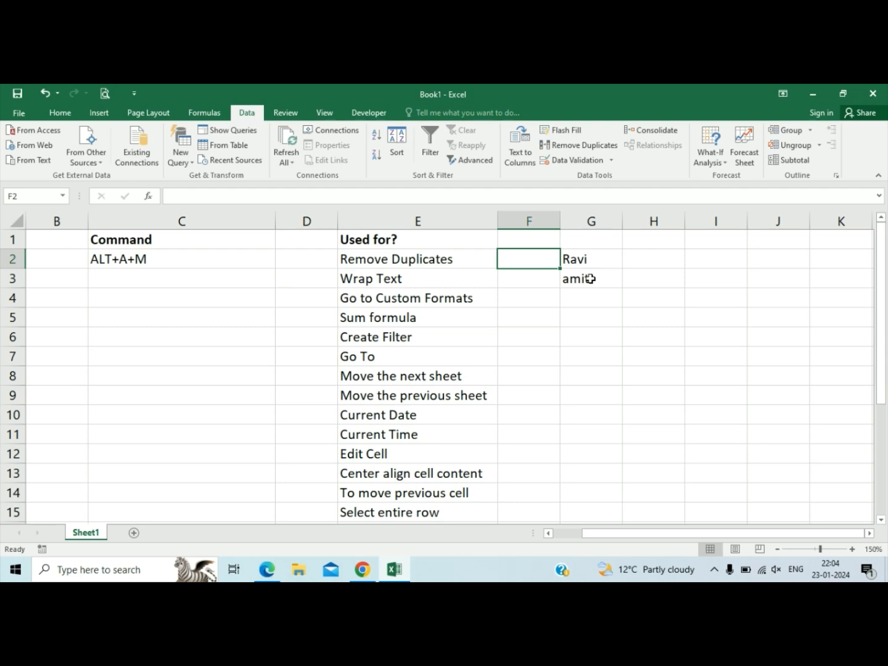
click(327, 278)
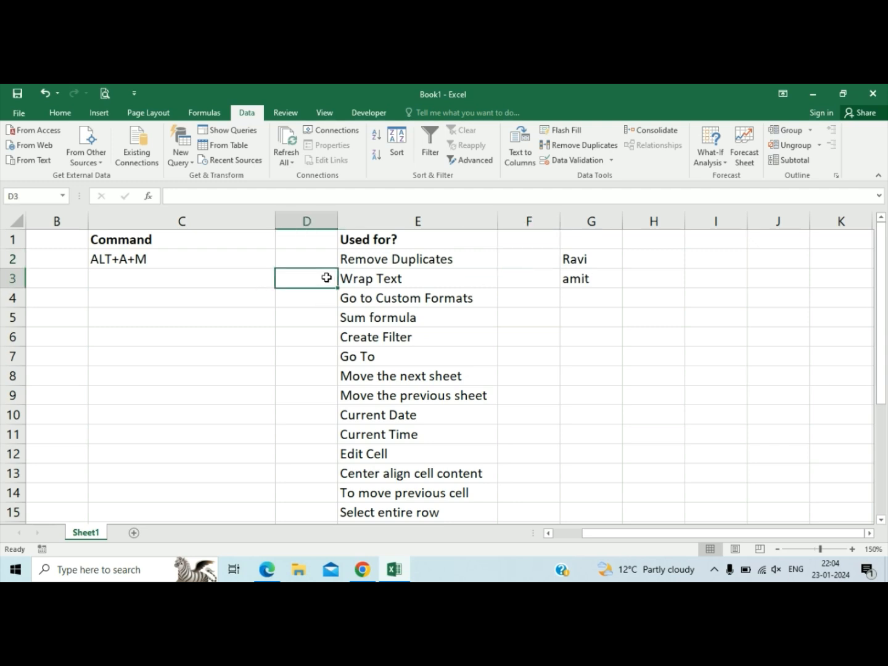
key(Left)
key(Left)
key(Right)
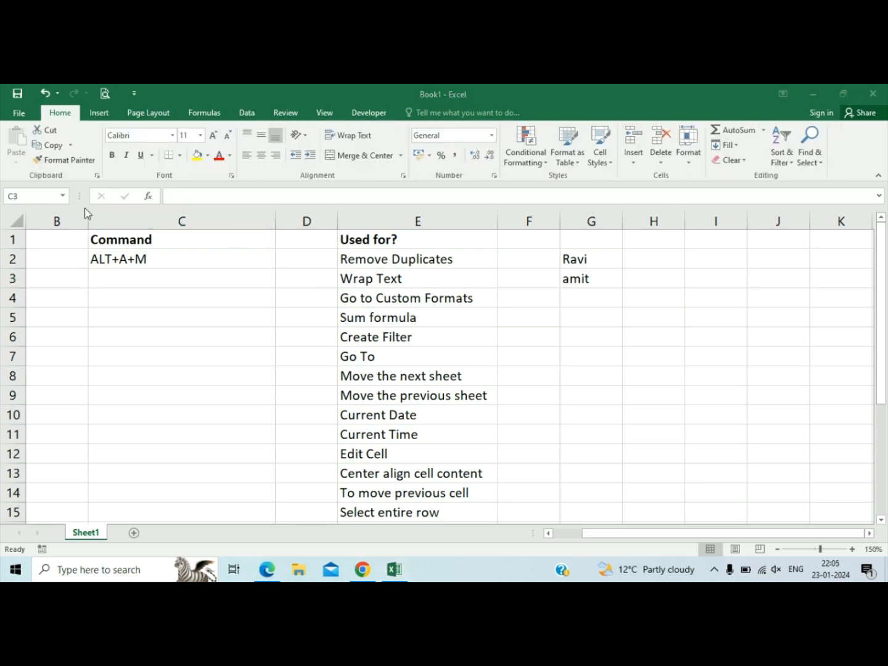
click(378, 289)
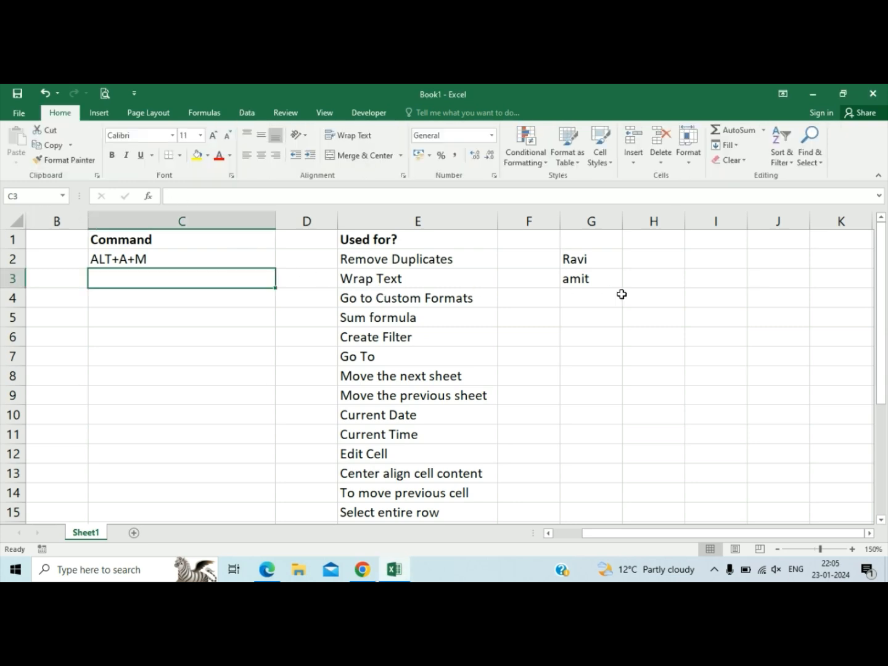
Replace G2 with a sentence starting "My name is" and ending with the sample first name, and clear G3.
click(594, 260)
text(M)
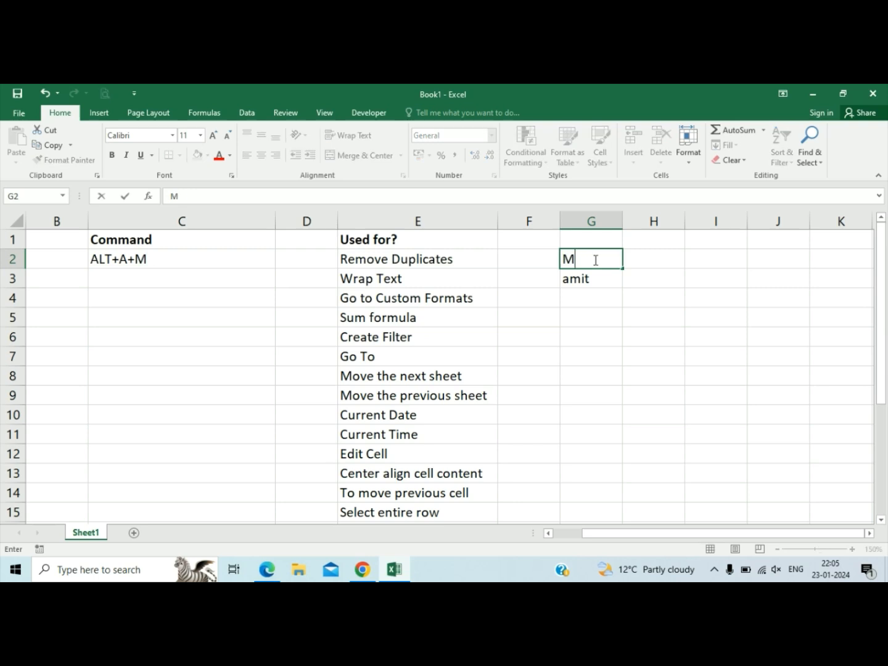
text(y name is ravi)
key(Tab)
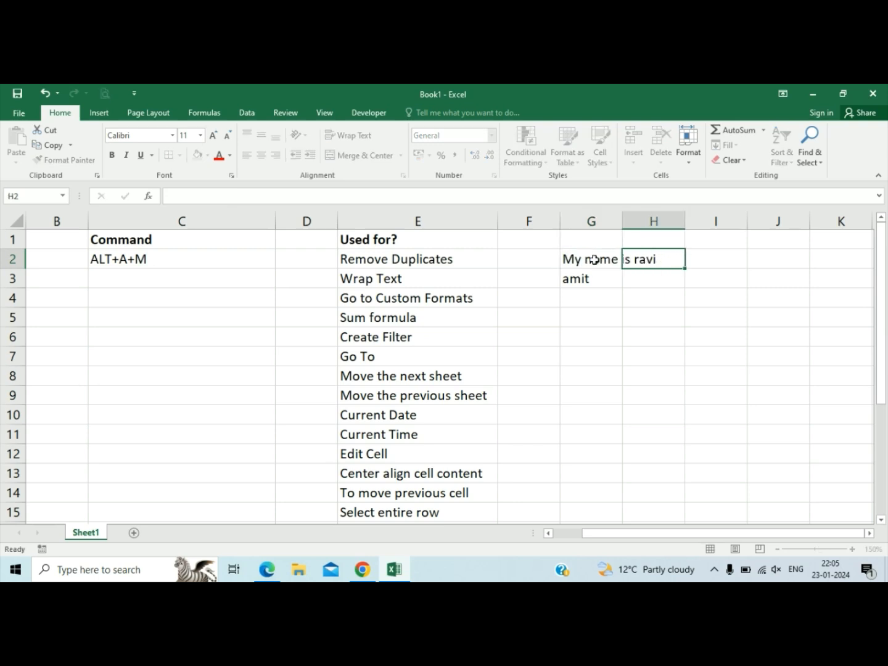
key(Return)
key(Delete)
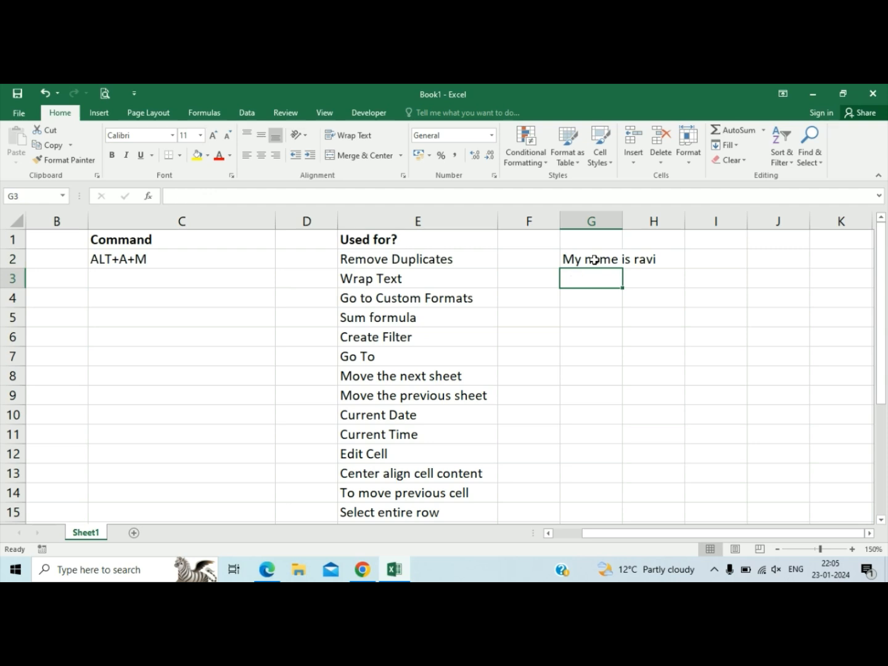
Enter ALT+H+W in C3 as the command for Wrap Text.
click(594, 260)
click(245, 276)
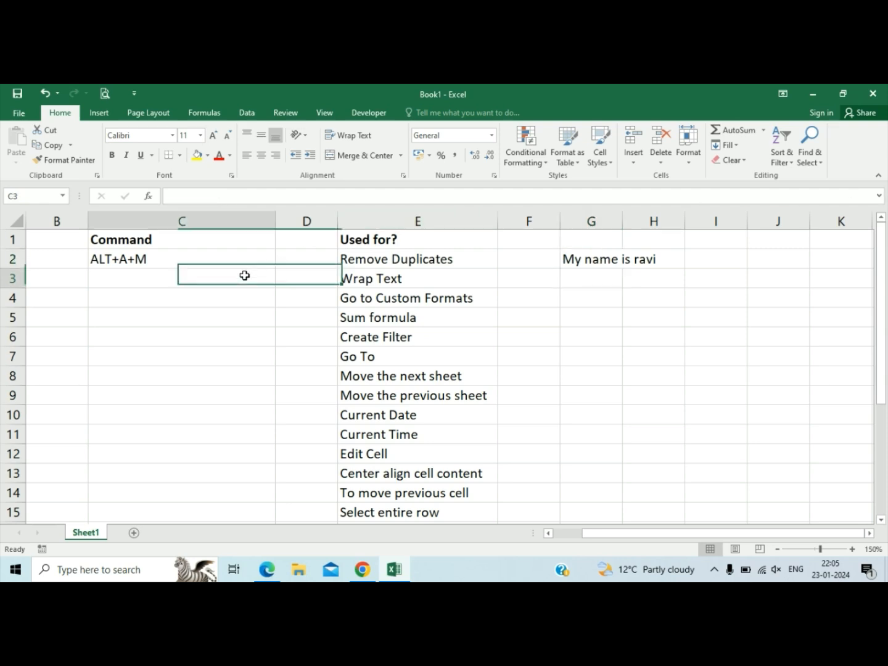
text(ALT)
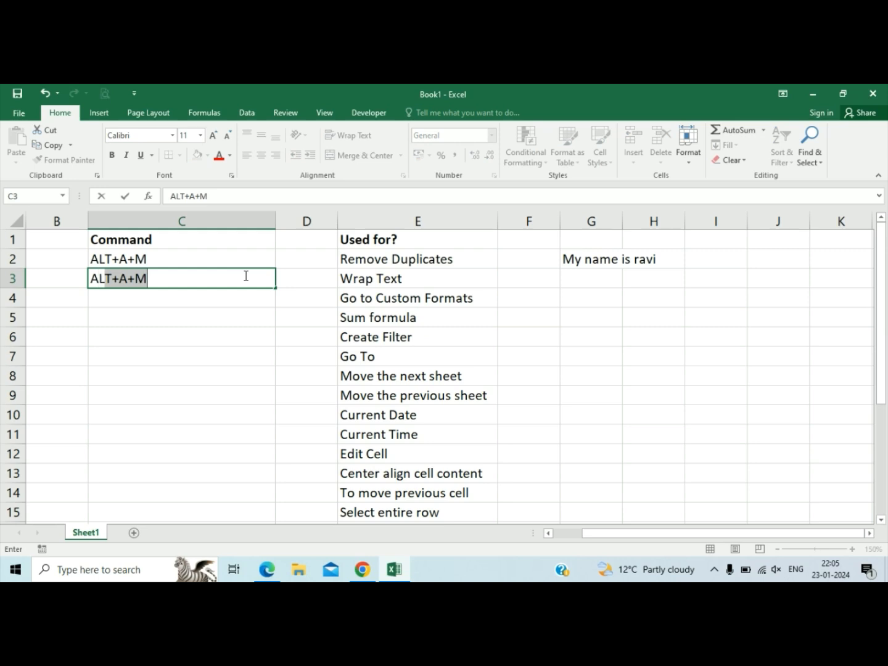
text(+H+W)
key(Tab)
Wrap the text of the sample sentence in G2, and widen column G to about twice its width.
key(Right)
key(Right)
key(Right)
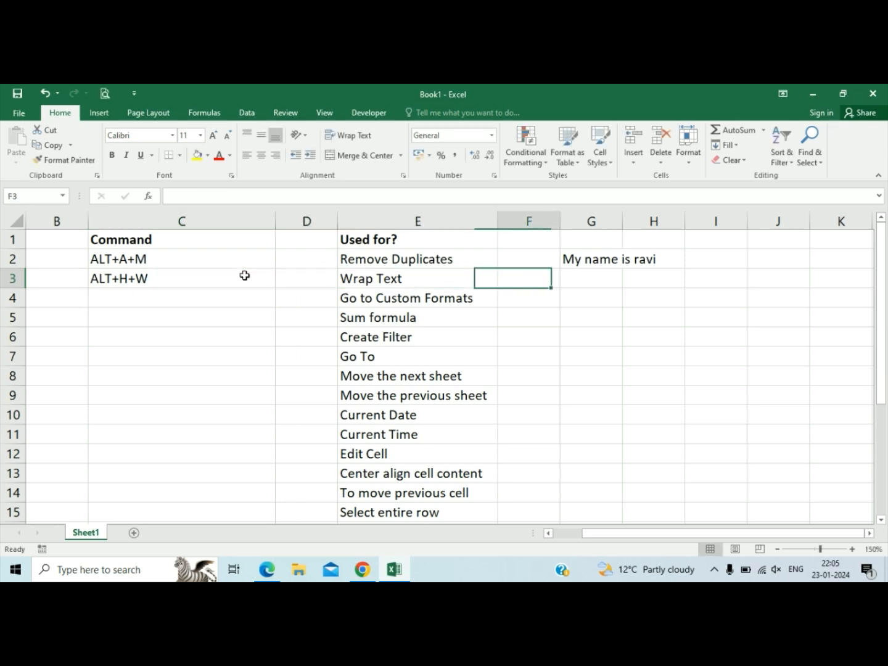
key(Up)
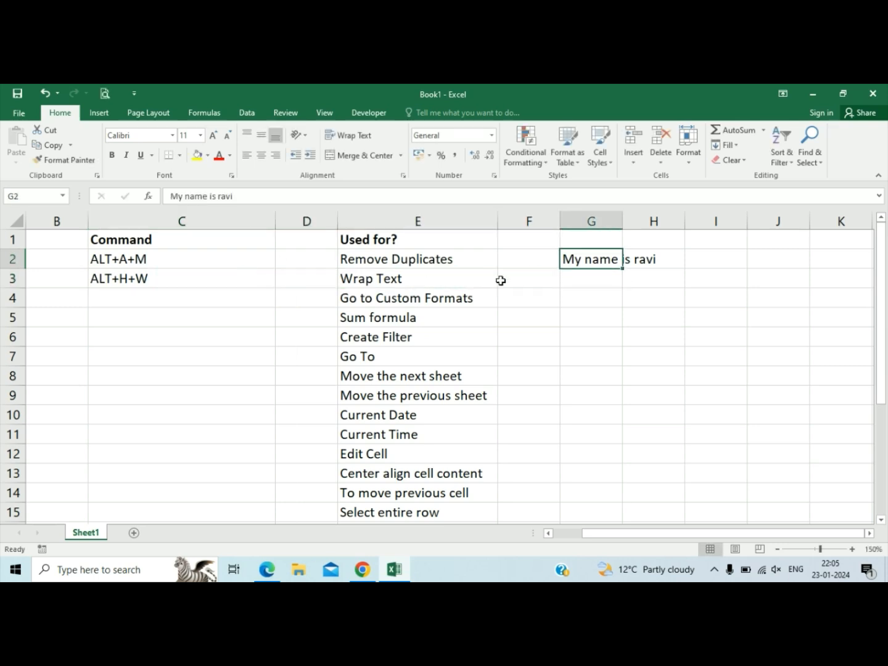
key(alt)
key(h)
key(w)
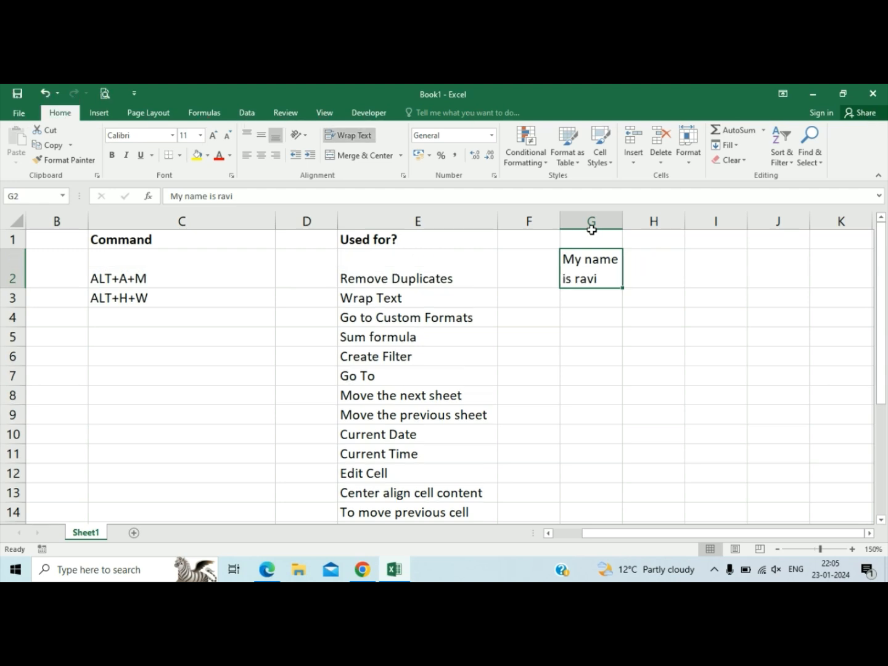
drag(624, 215, 688, 215)
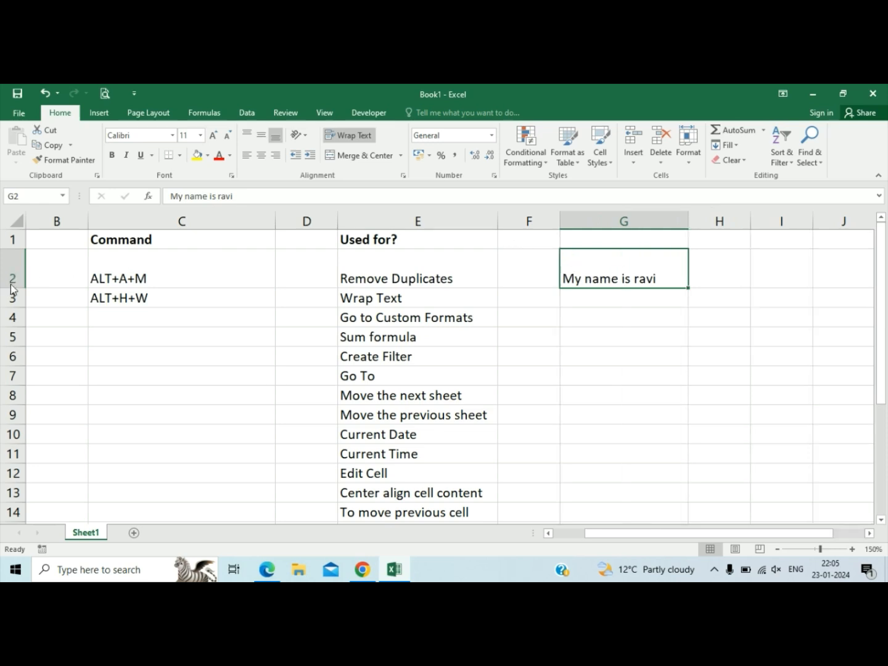
click(215, 285)
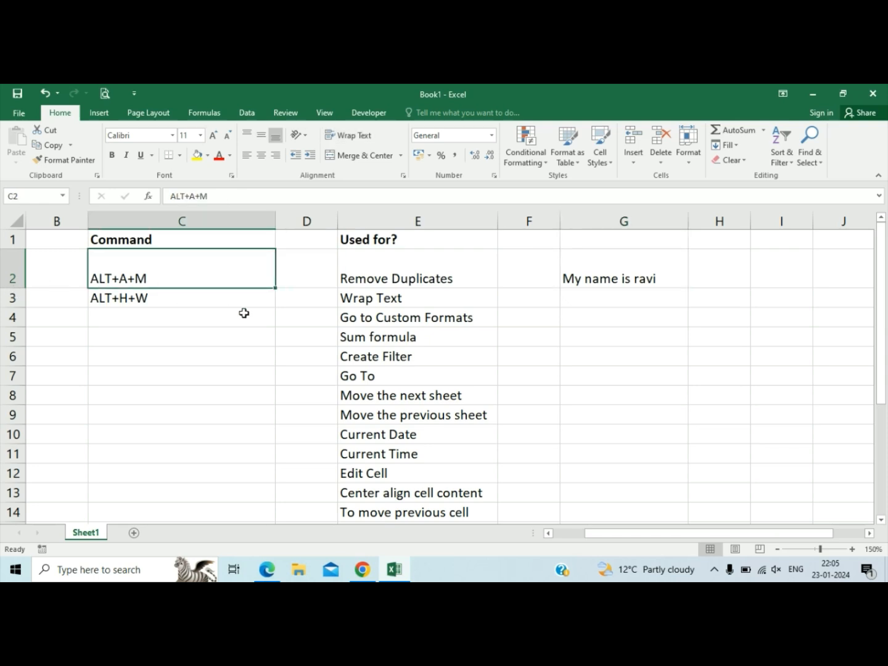
Clear the sample sentence from G2.
click(629, 272)
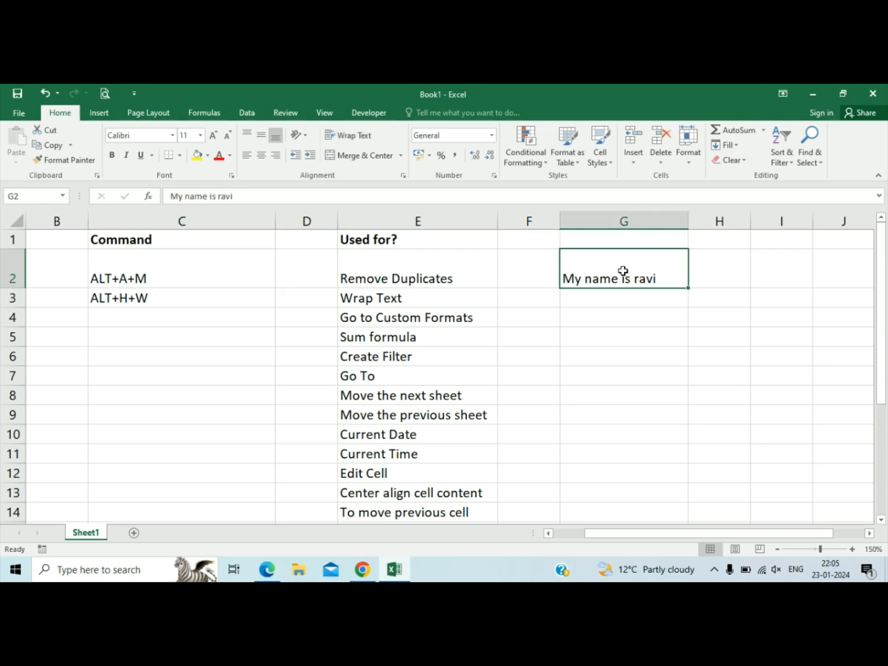
key(Delete)
key(Left)
key(Down)
key(Left)
key(Left)
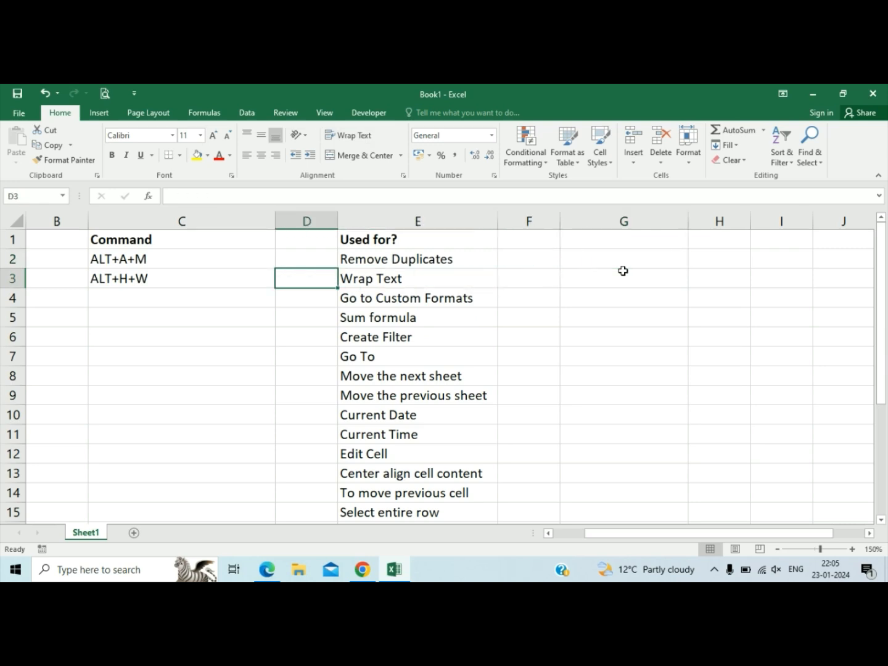
Set the number format of C4 to Scientific through the full number format options.
key(Down)
key(Left)
key(Right)
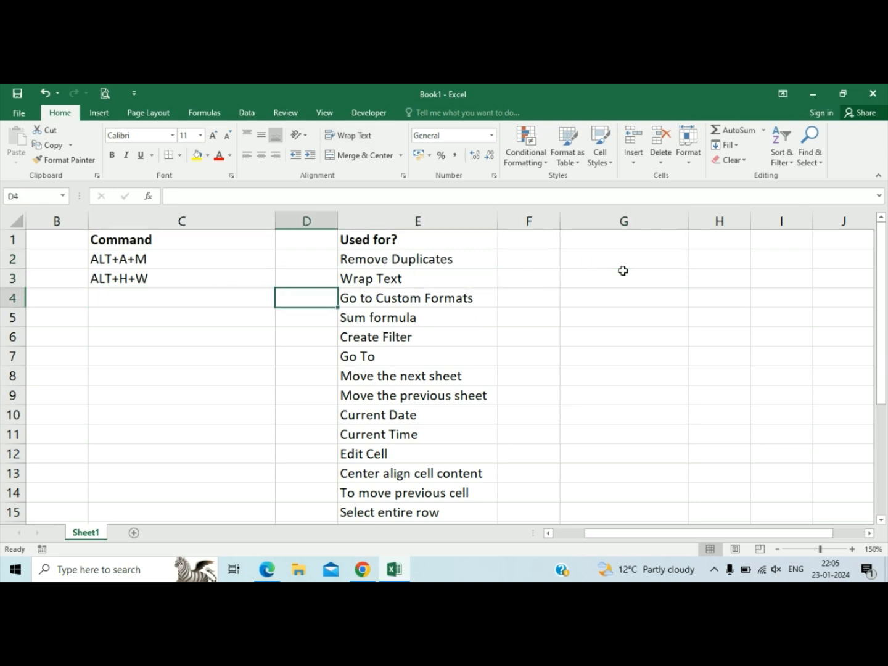
key(Left)
key(Right)
key(Left)
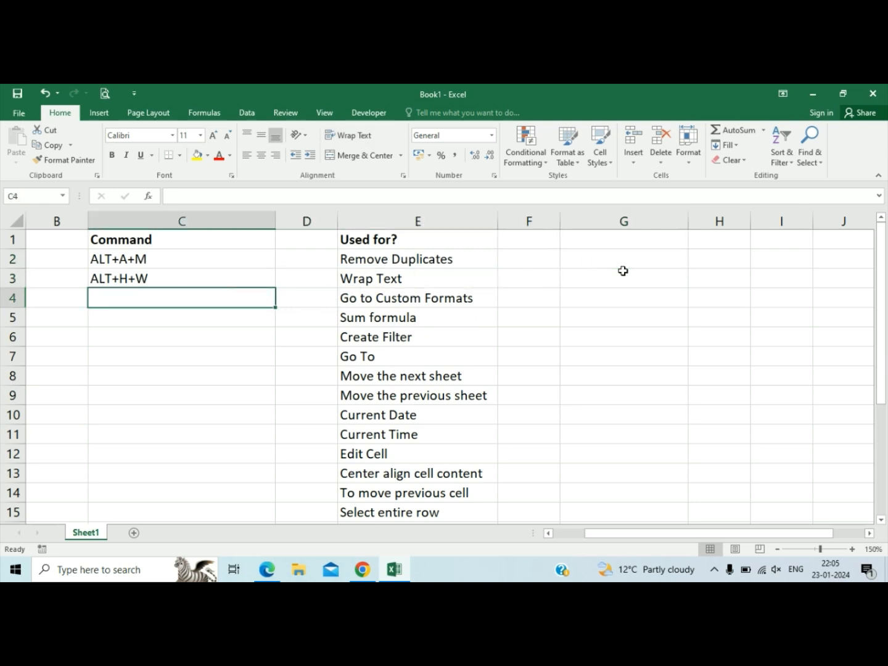
key(alt)
key(h)
key(n)
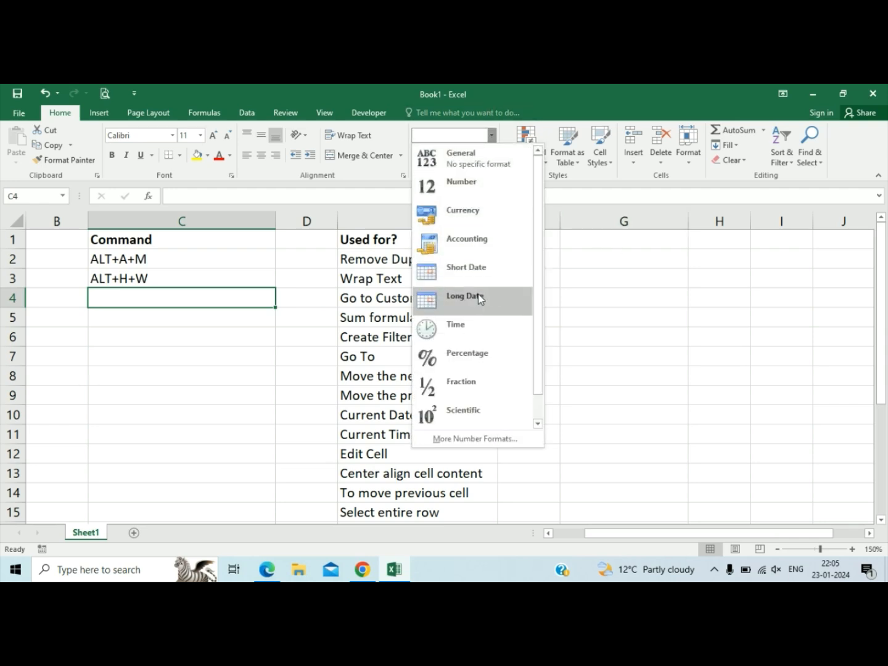
click(467, 440)
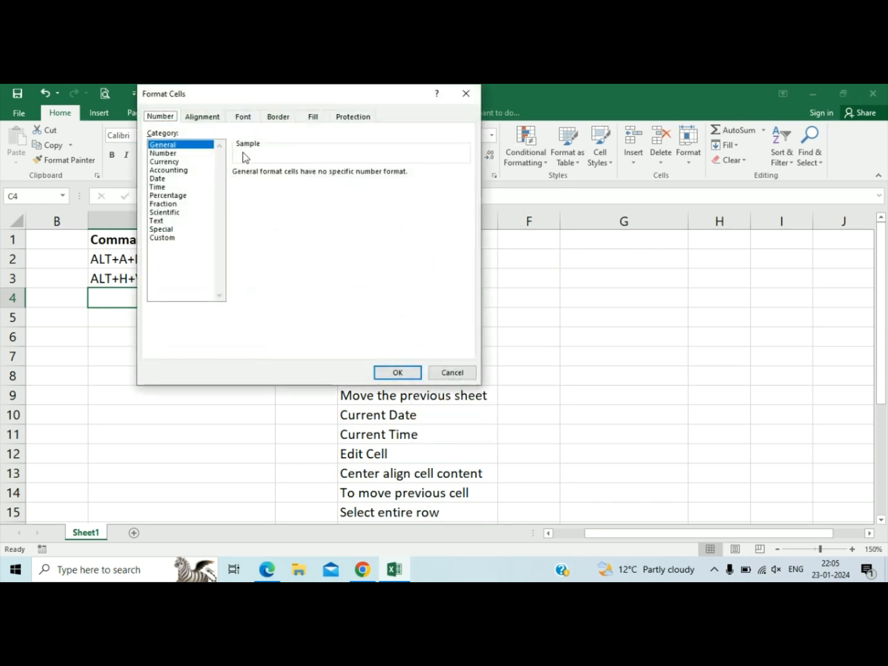
click(194, 213)
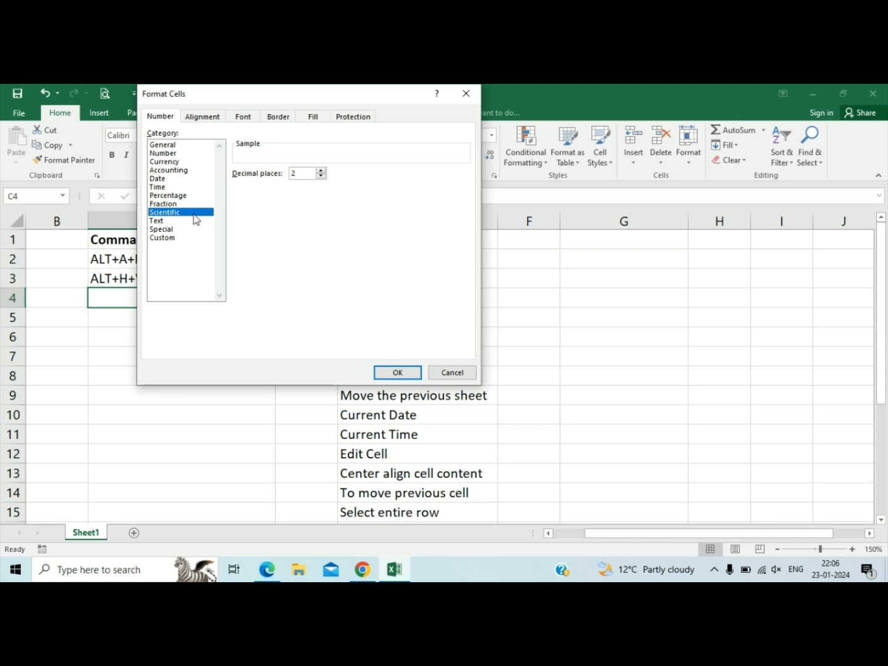
click(399, 374)
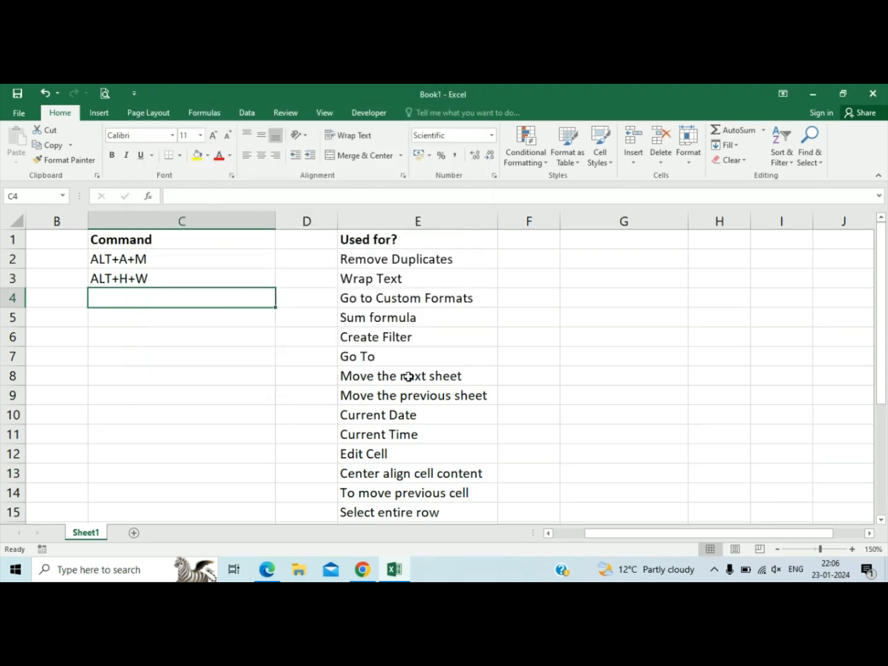
Enter CTRL+1 in C4 as the command for Go to Custom Formats.
click(433, 319)
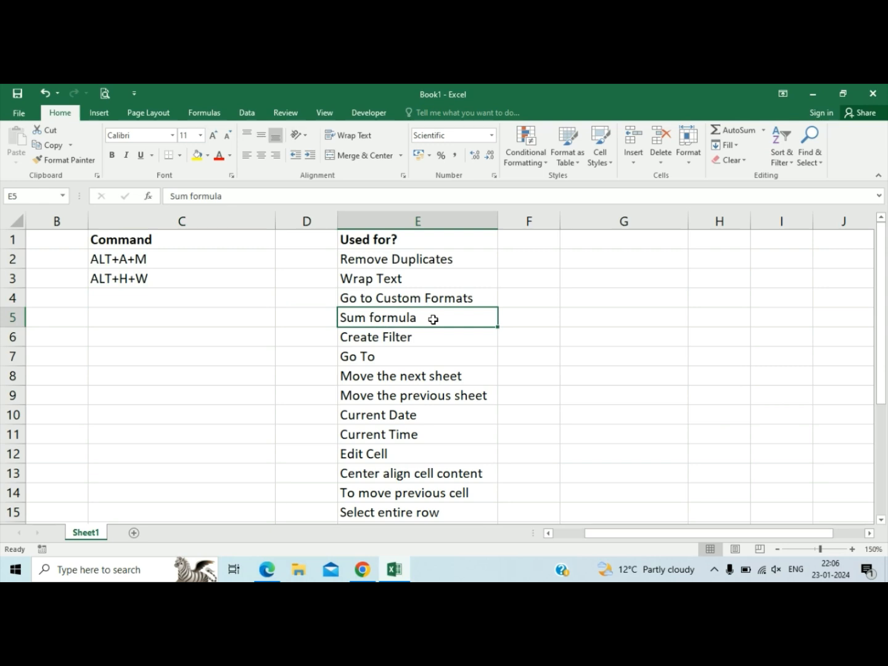
click(223, 295)
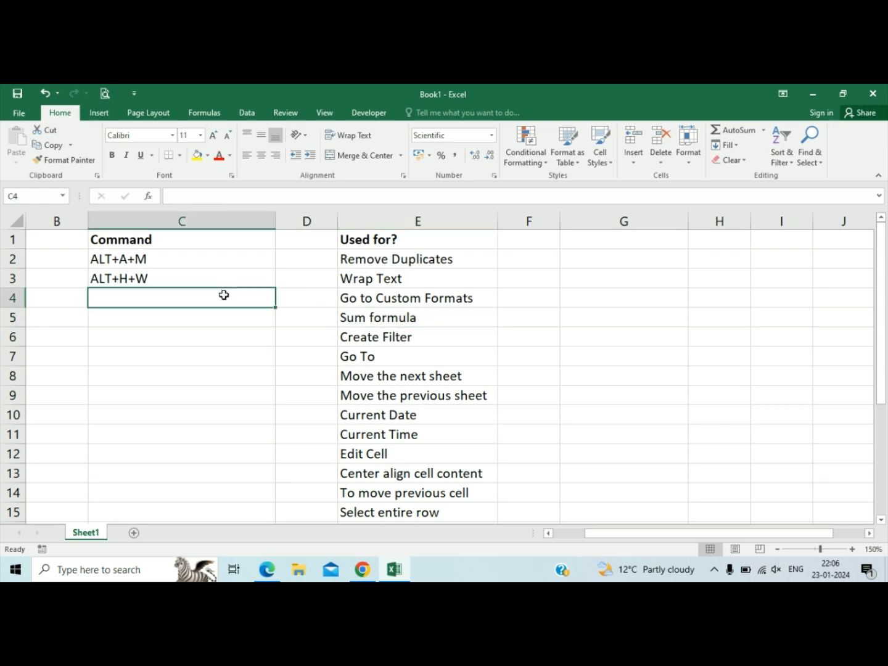
text(CTRL)
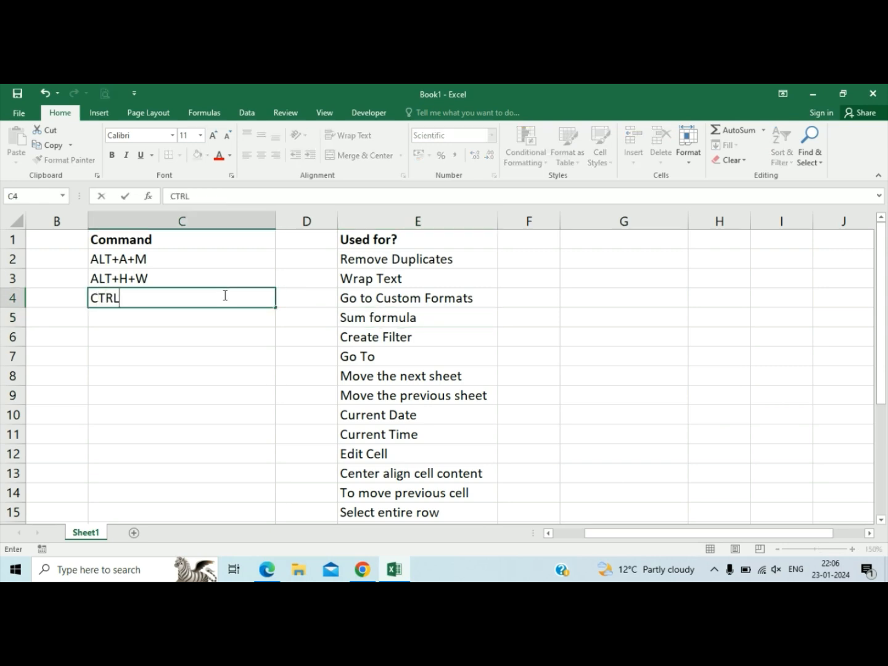
text(+1)
key(Return)
key(Up)
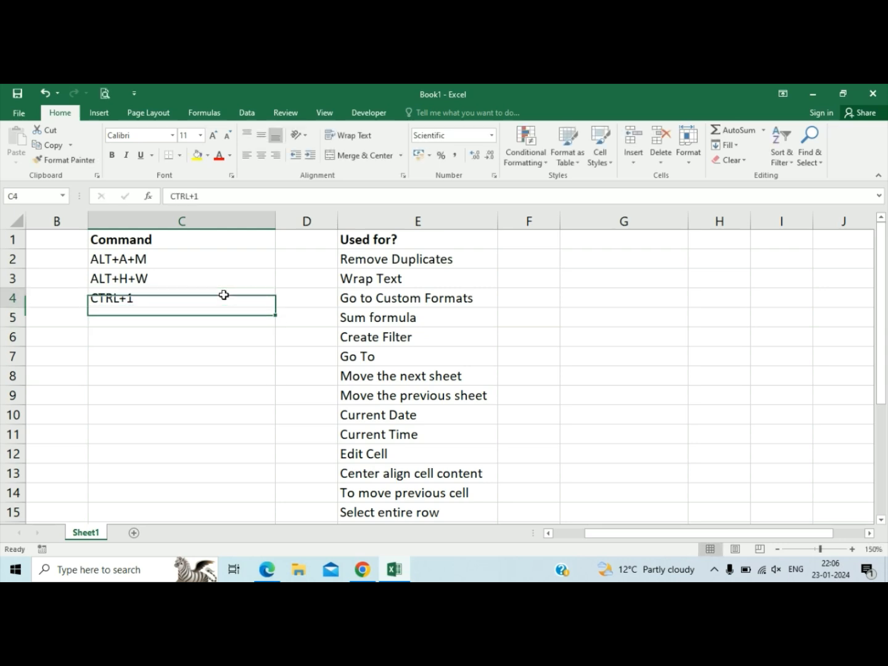
Bring up the Format Cells dialog for G4 with its shortcut and accept the General category.
key(Right)
key(Right)
key(Right)
key(Right)
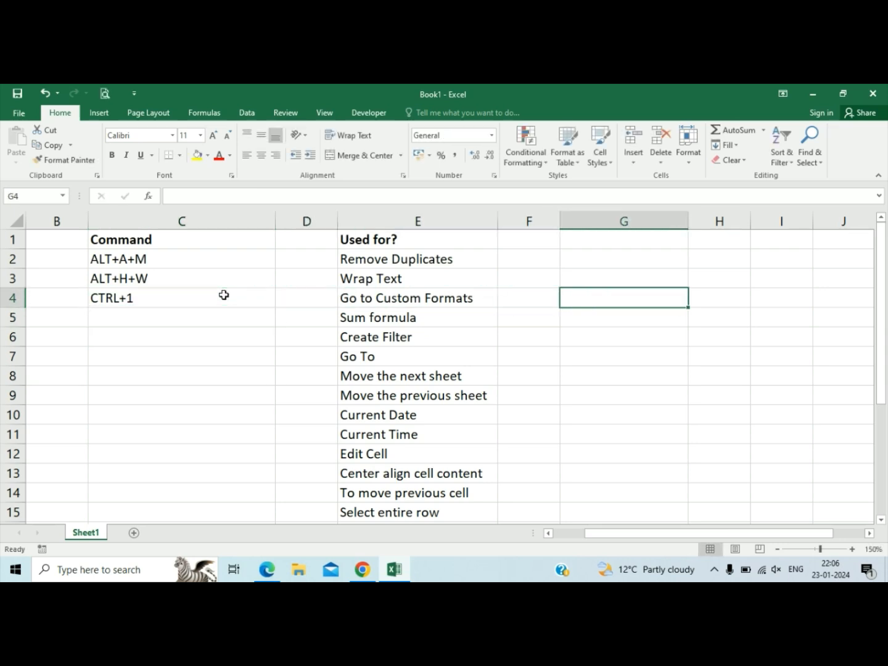
key(ctrl+1)
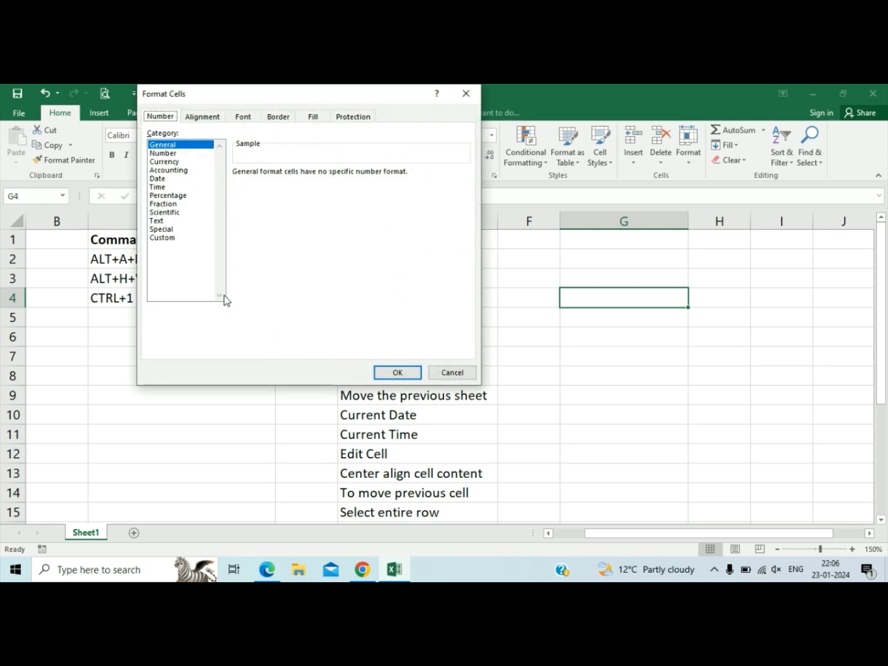
click(417, 375)
Append "/ Format Cell" to the Go to Custom Formats description in E4.
click(421, 303)
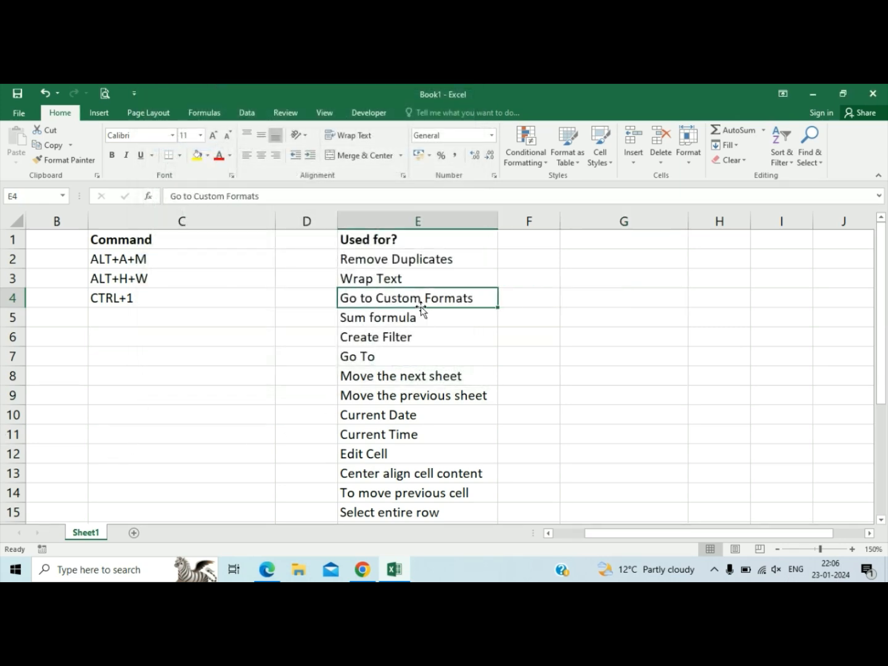
key(F2)
text(/ )
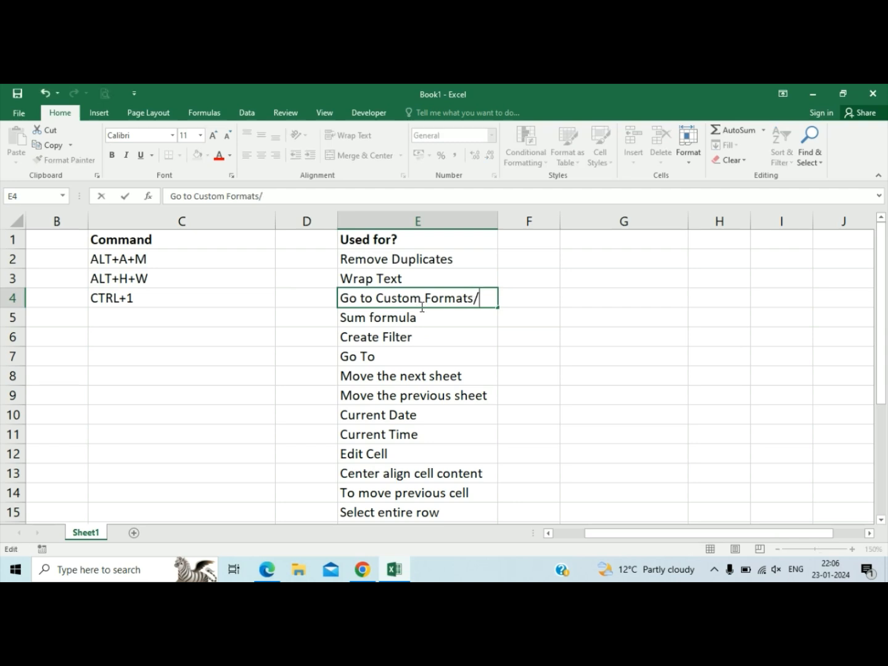
text(fORM)
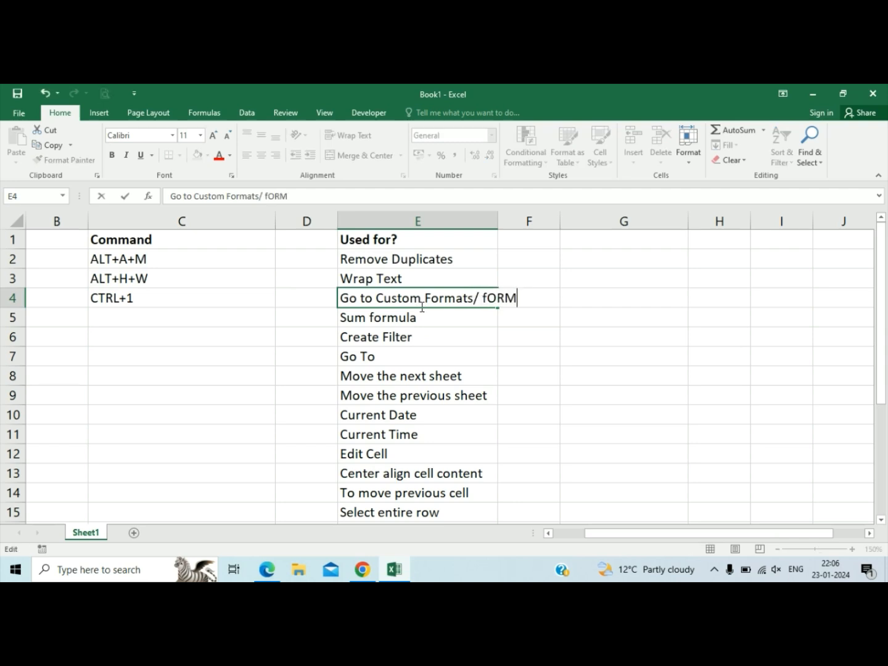
text(AT Cell)
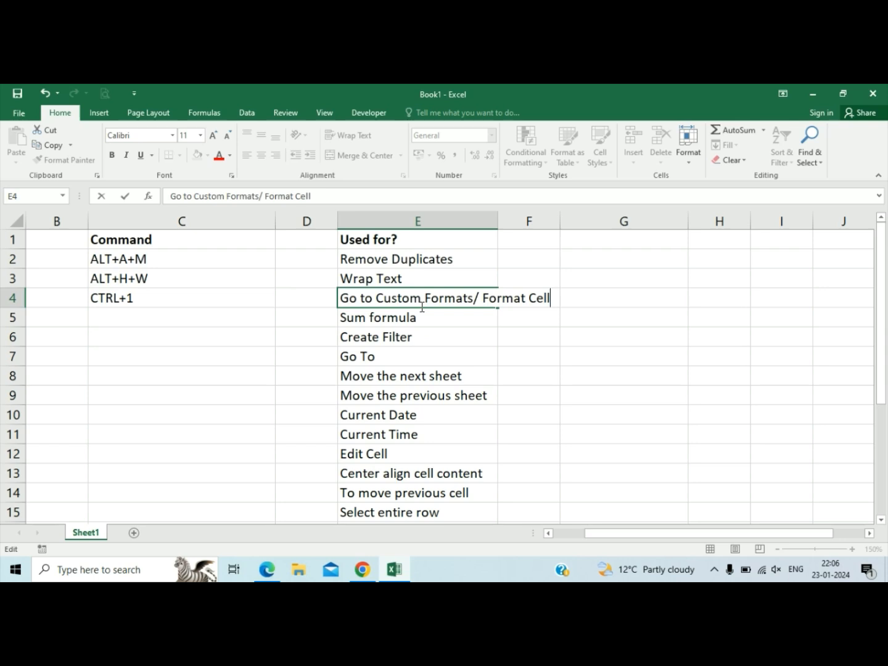
key(Return)
key(Up)
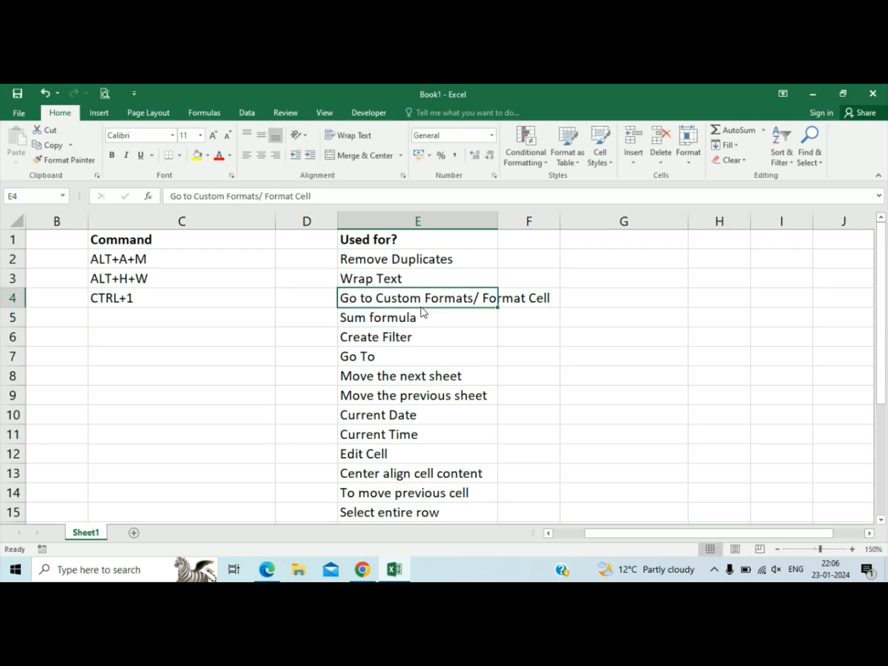
AutoFit the width of column E to the text in E4.
key(alt+h)
key(o)
key(i)
key(Down)
key(Down)
key(Left)
key(Up)
key(Left)
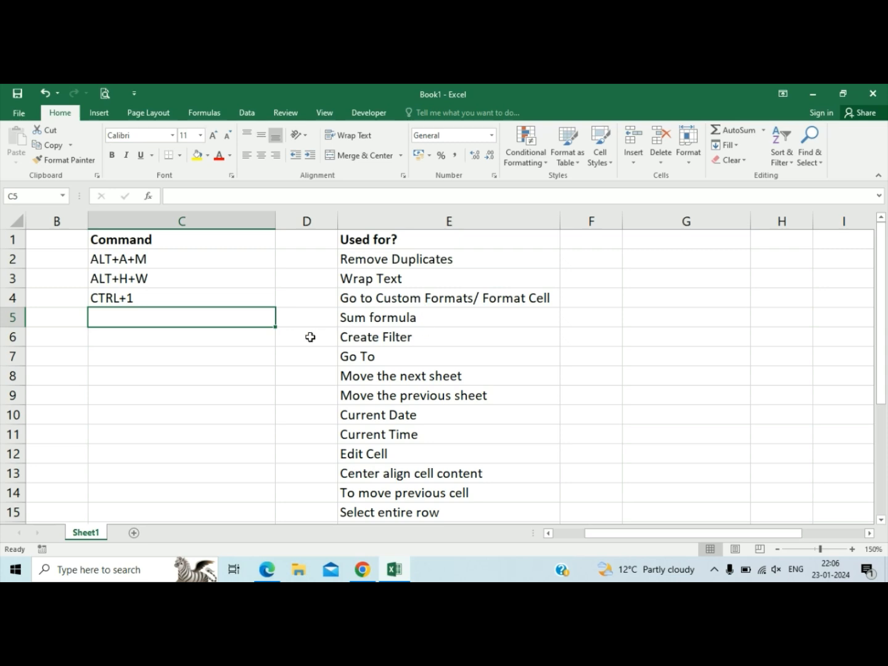
Enter the sample numbers 2, 4 and 5 in G2:G4.
click(671, 263)
text(2)
key(Return)
text(4)
key(Return)
text(5)
key(Down)
key(Down)
Enter the formula =SUM(G2:G4) manually in G6 to total the sample numbers.
text(=sum)
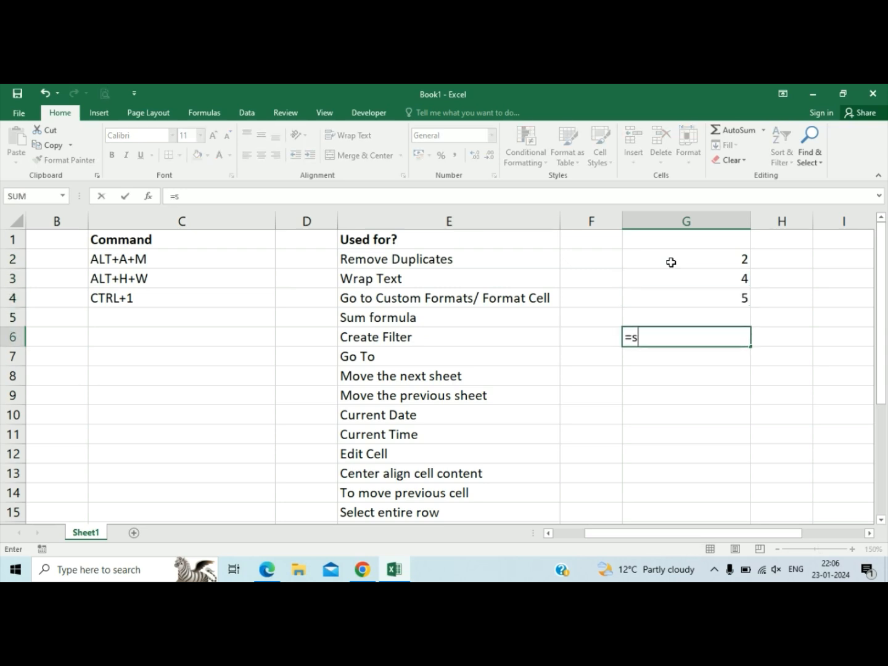
key(Tab)
key(Up)
key(Up)
key(shift+Up)
key(shift+Up)
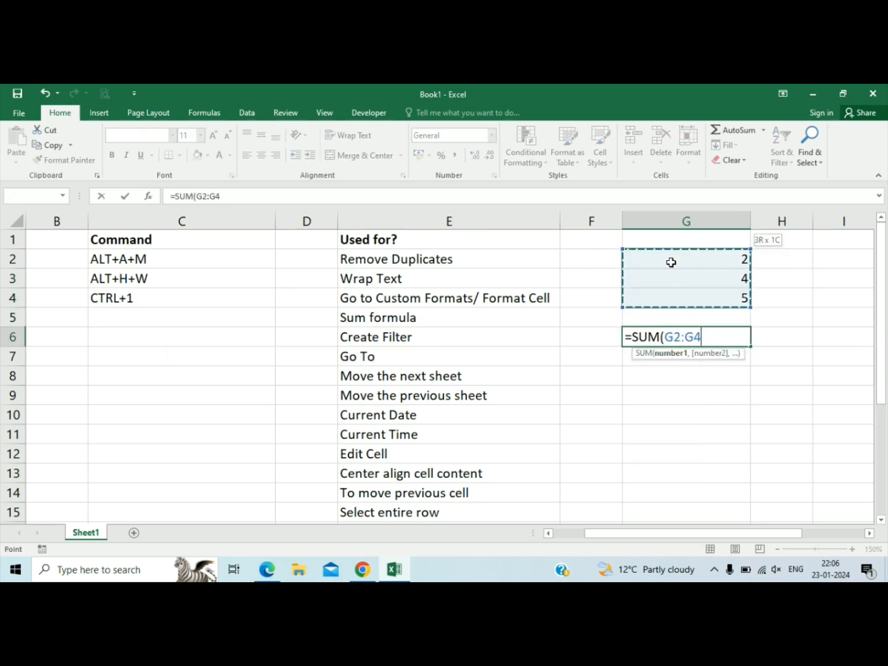
key(Return)
key(Up)
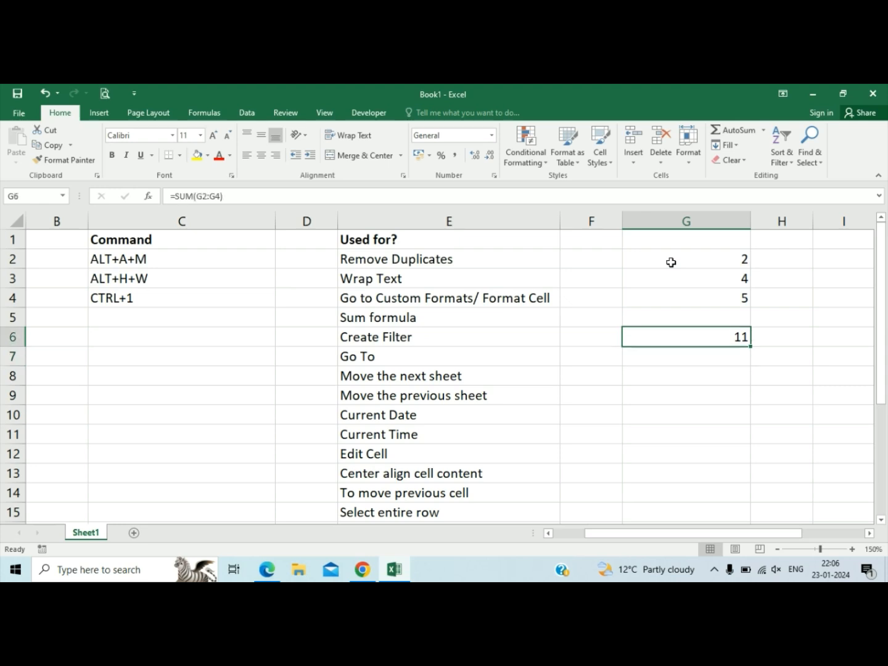
Clear the manually entered sum formula from G6.
key(Delete)
key(Left)
key(Right)
key(Left)
key(Left)
key(Left)
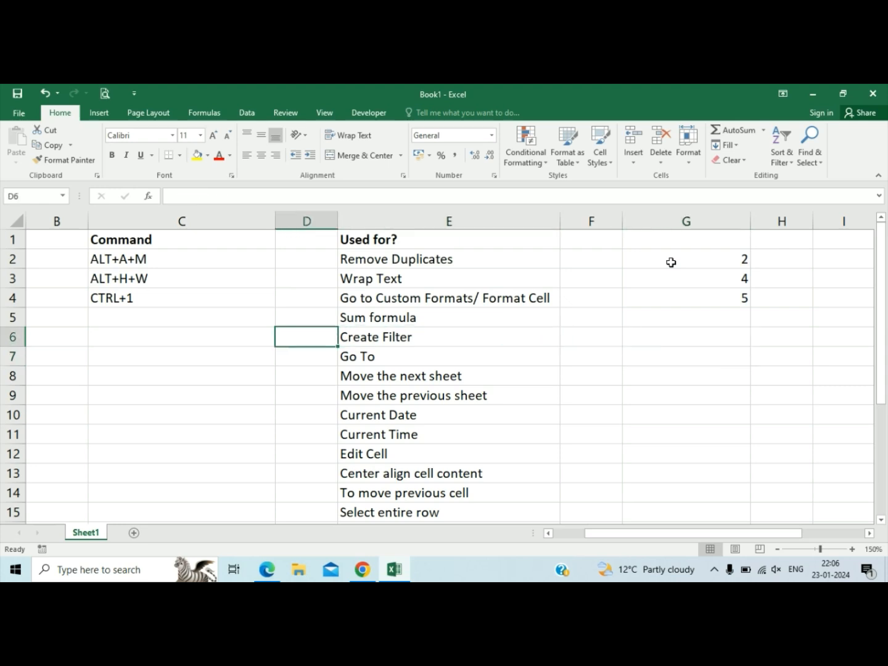
Enter ALT+= in C5 as the command for Sum formula.
key(Left)
key(Up)
key(Right)
key(Left)
key(Left)
key(Right)
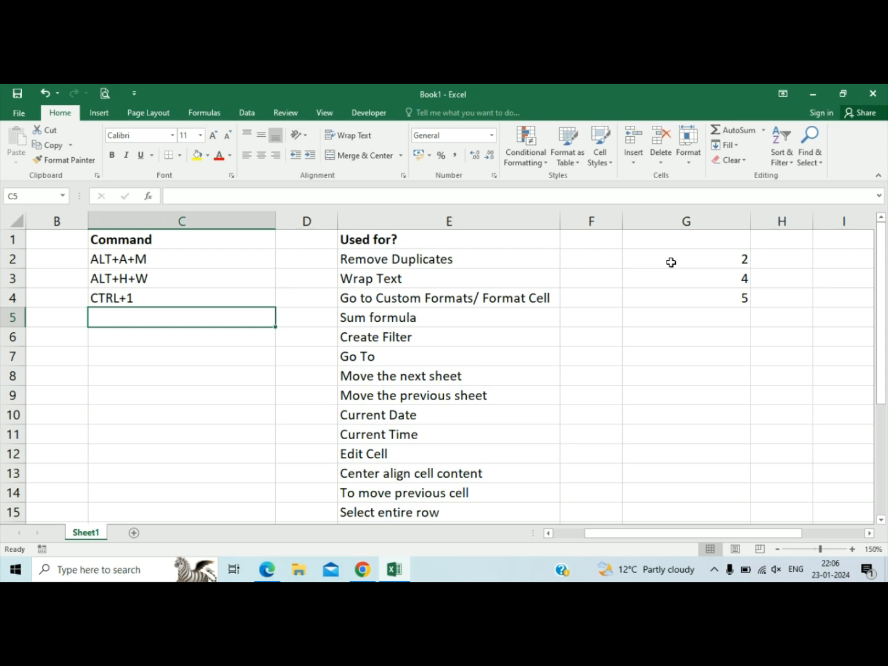
text(ALT)
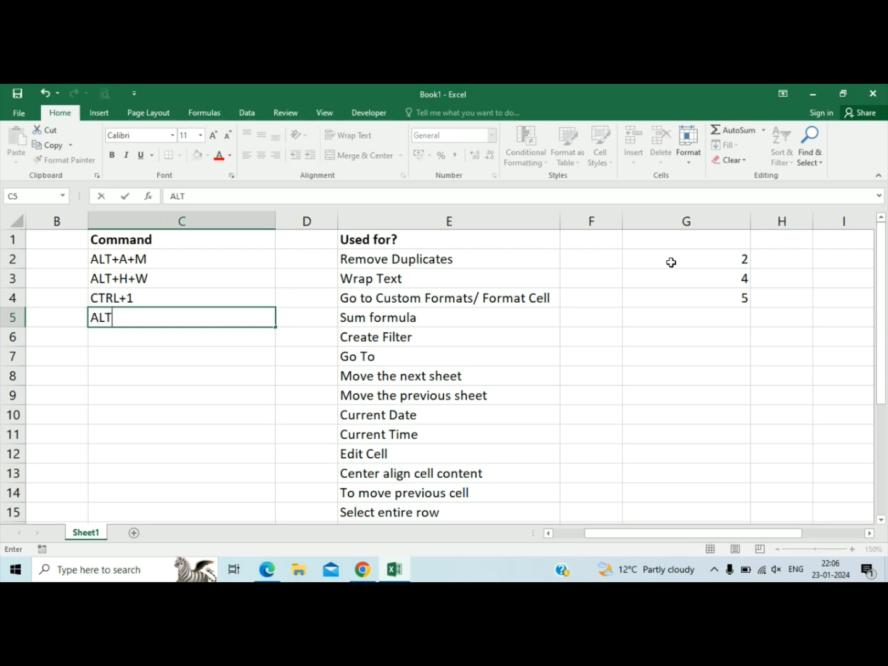
text(+=)
key(Tab)
key(Tab)
key(Tab)
key(Tab)
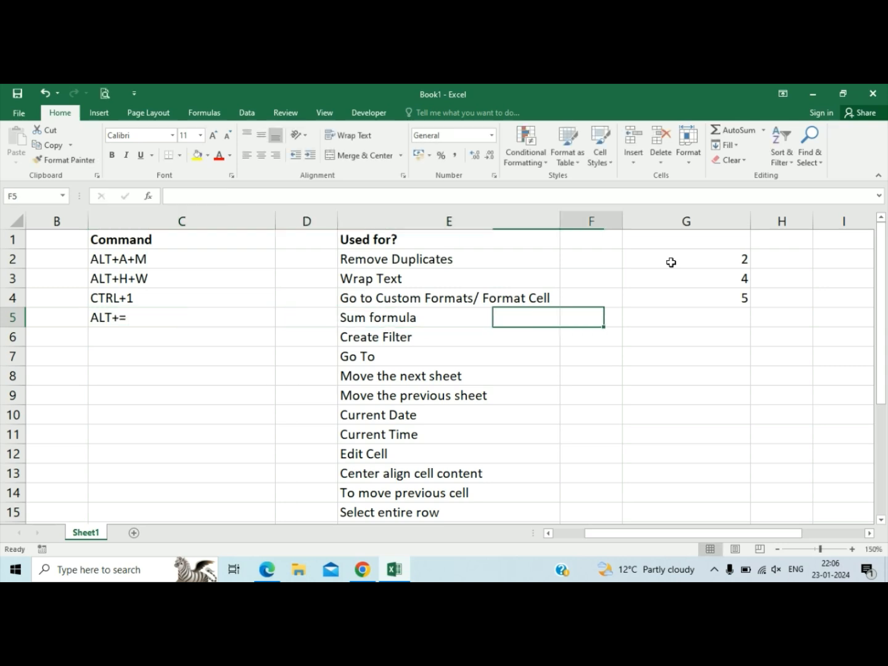
Insert an automatic sum of G2:G5 in G6 with the AutoSum shortcut.
key(Up)
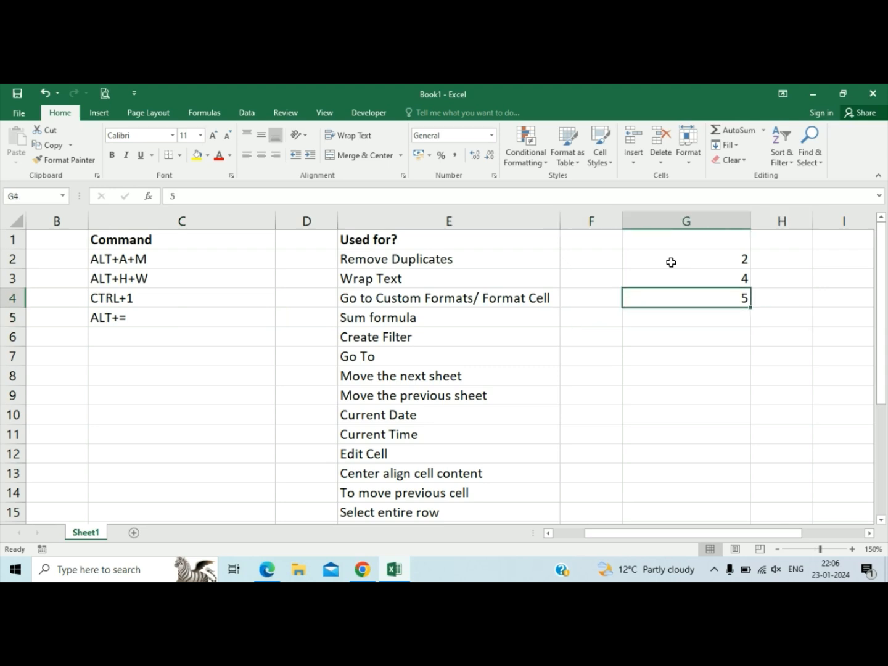
key(Down)
key(Down)
key(alt+equal)
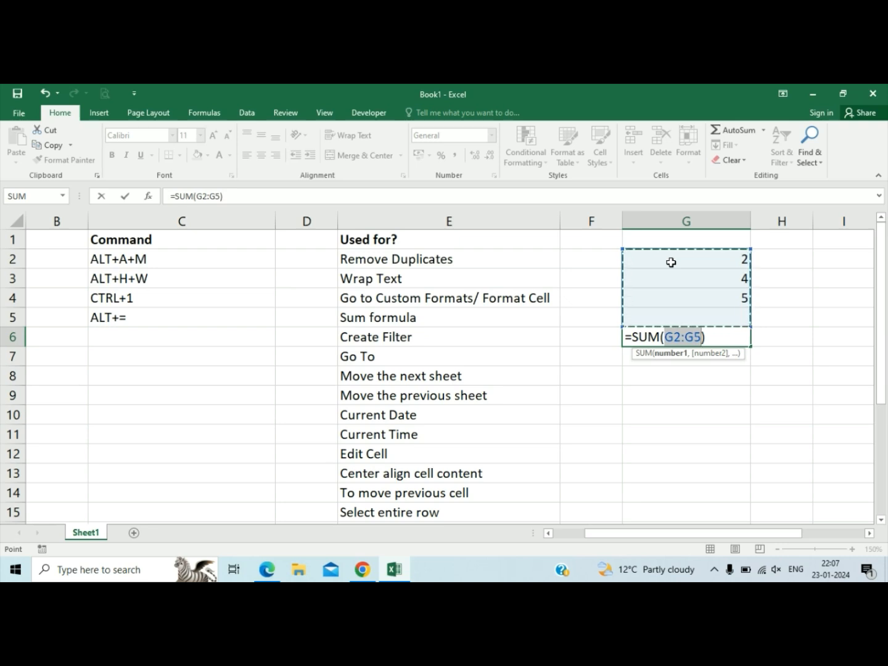
key(Return)
key(Up)
key(Left)
key(Left)
key(Up)
key(Left)
key(Left)
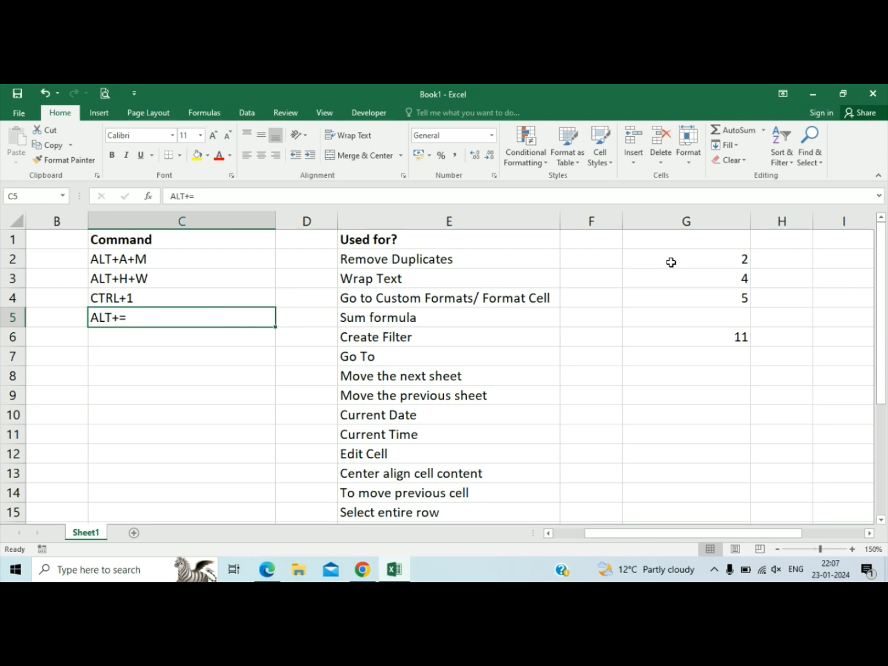
key(Down)
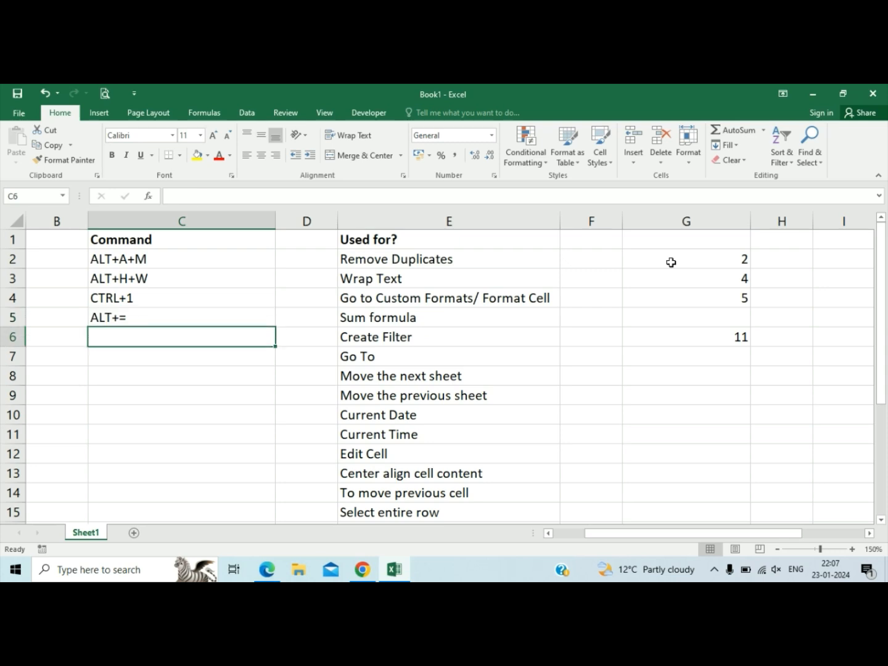
key(Right)
key(Right)
key(Up)
key(Up)
Add a filter to the "Used for?" header in E1.
key(Up)
key(Right)
key(Right)
key(Down)
key(Left)
key(Left)
key(Down)
key(Left)
key(Left)
key(Down)
key(Left)
key(Right)
key(Up)
key(Up)
key(Up)
key(Right)
key(Up)
key(Up)
key(Right)
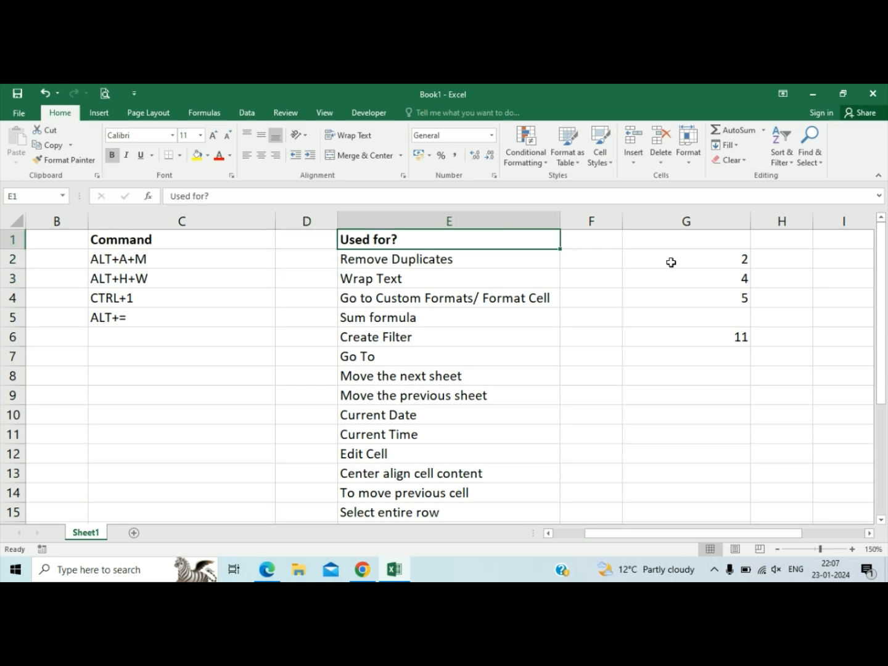
click(782, 160)
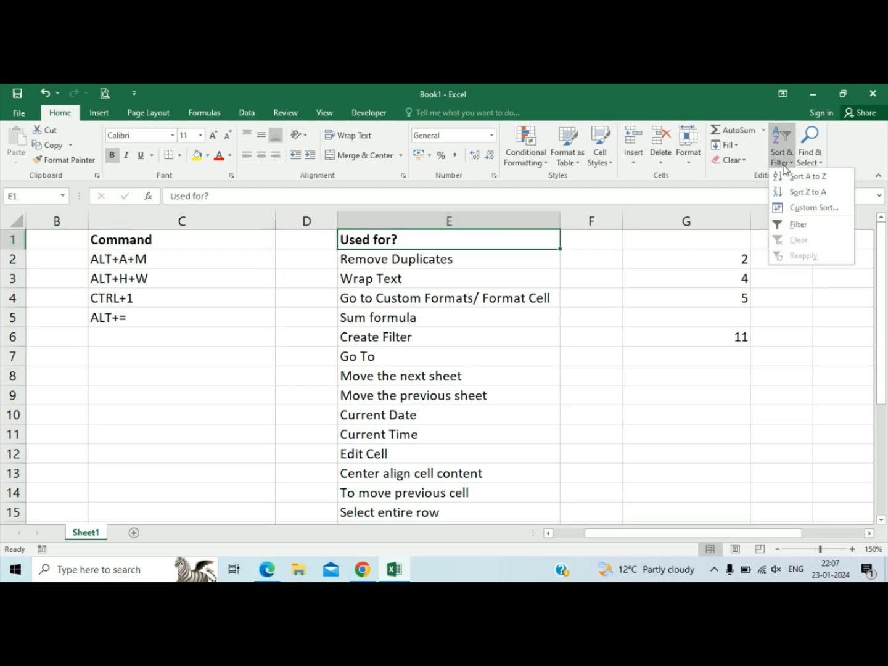
click(793, 226)
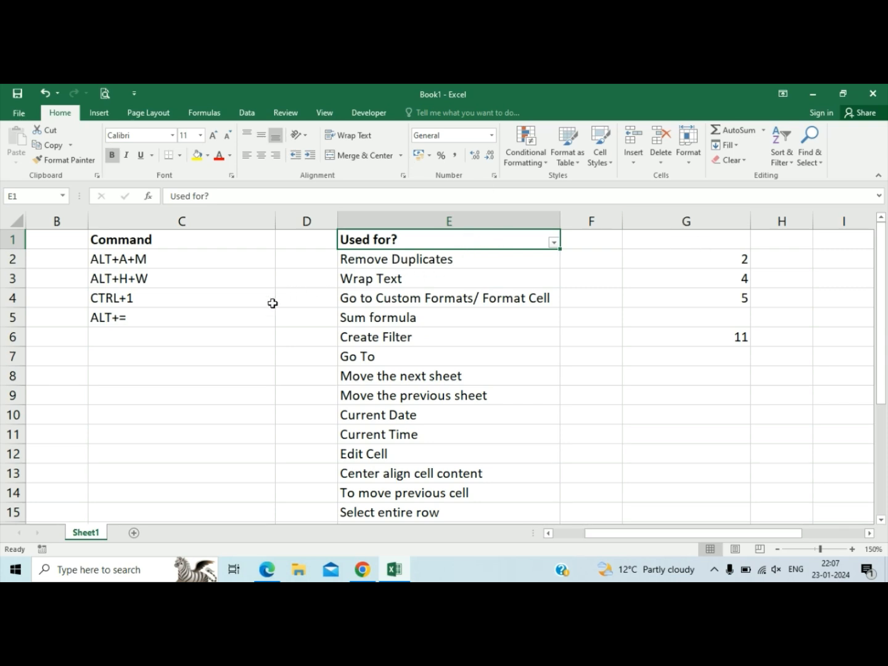
Enter CTRL+SHIFT+L in C6 as the command for Create Filter, correcting any typing mistake.
click(244, 339)
text(CTR)
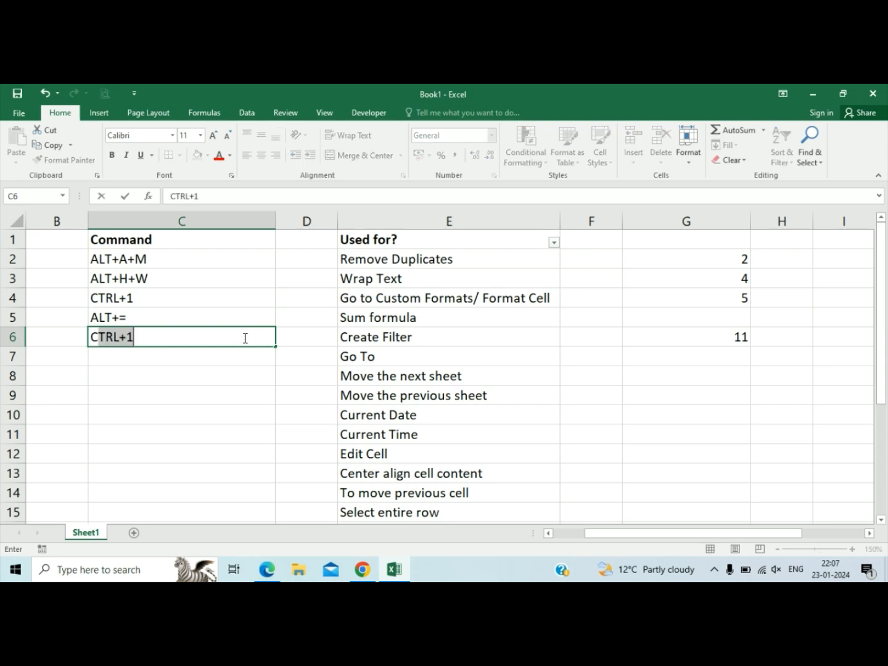
text(L+SHOFT)
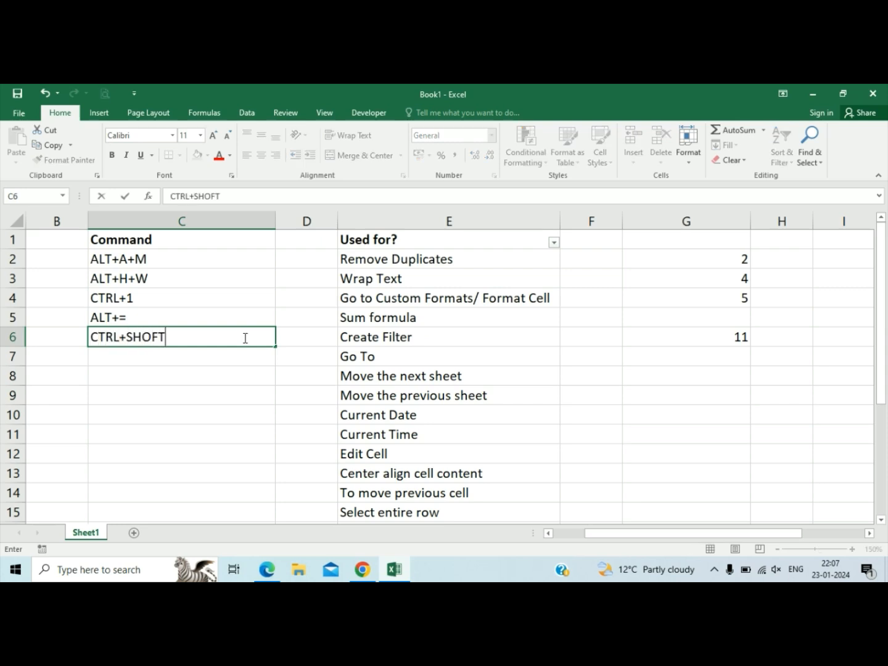
key(Left)
key(Left)
key(Right)
key(Right)
key(Right)
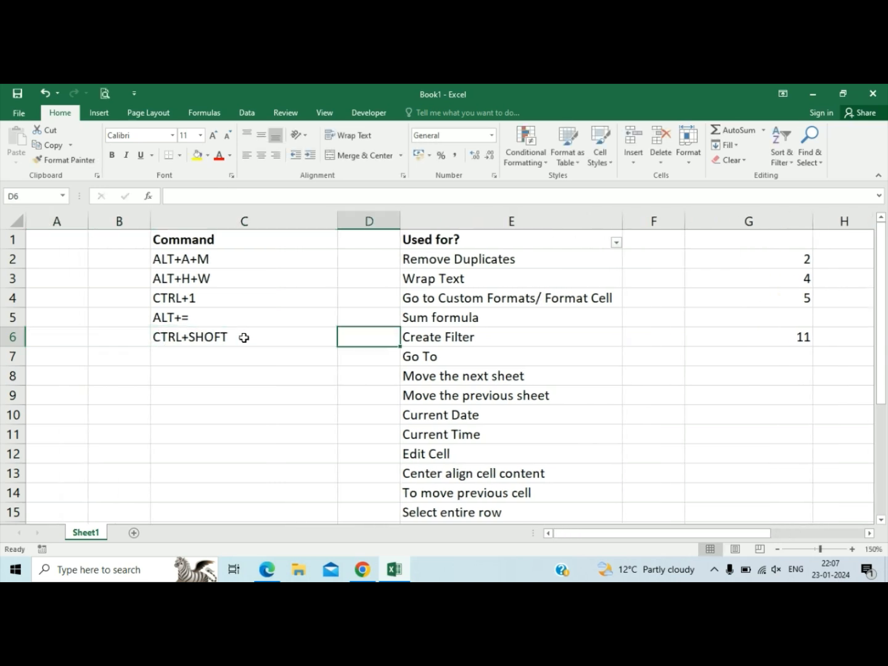
double_click(245, 337)
key(BackSpace)
key(BackSpace)
key(BackSpace)
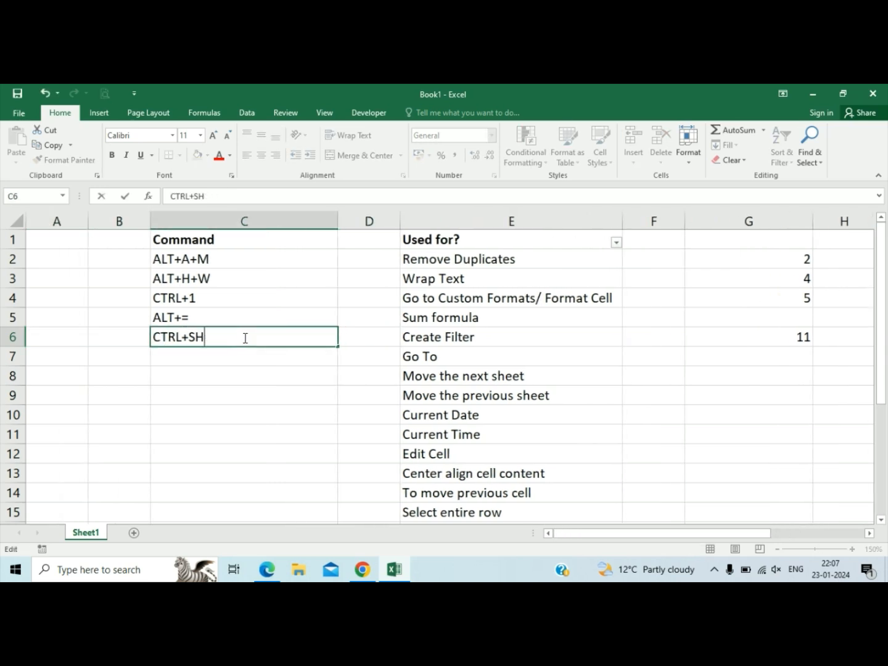
text(IFT+L)
key(Tab)
key(Tab)
key(Tab)
key(Tab)
key(Tab)
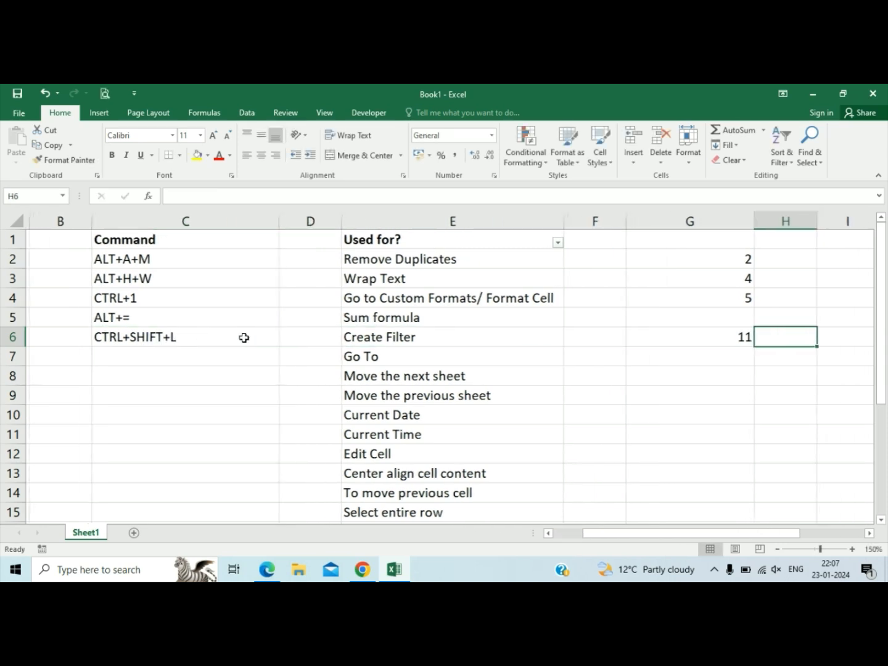
key(Right)
key(Right)
key(Up)
key(Left)
key(Left)
key(Up)
key(Left)
key(Left)
key(Left)
key(Left)
key(Left)
key(Left)
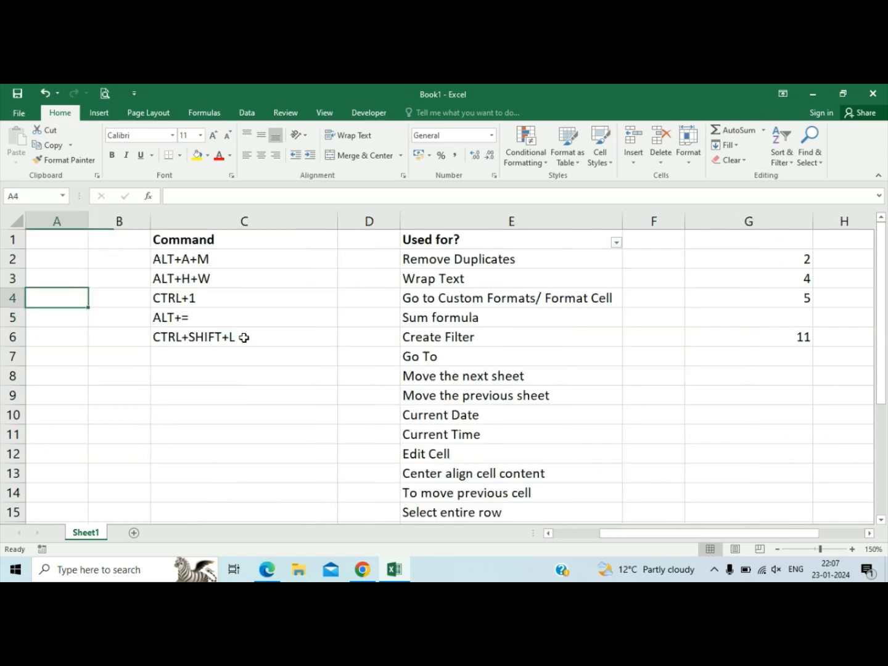
key(Right)
key(Right)
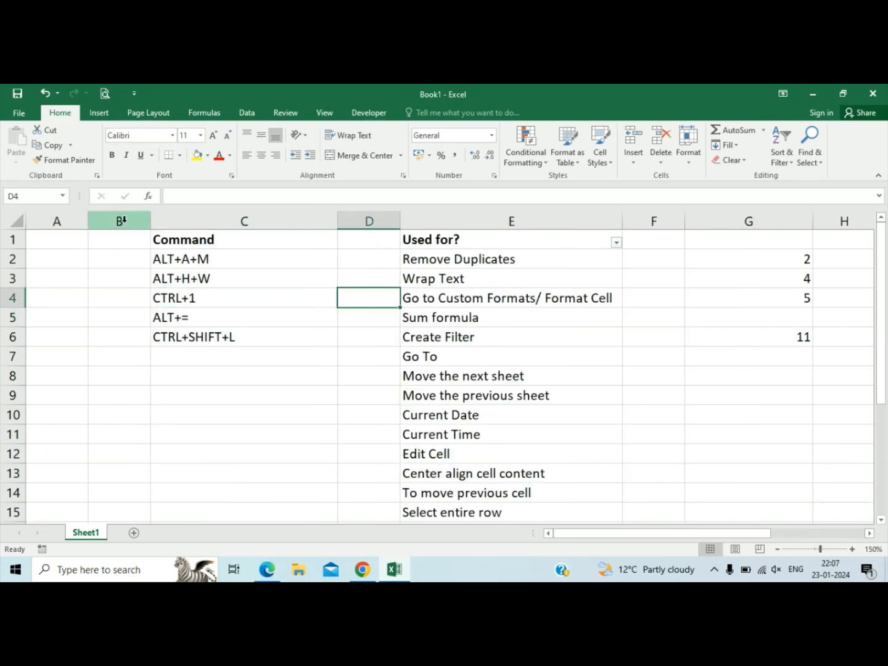
click(349, 337)
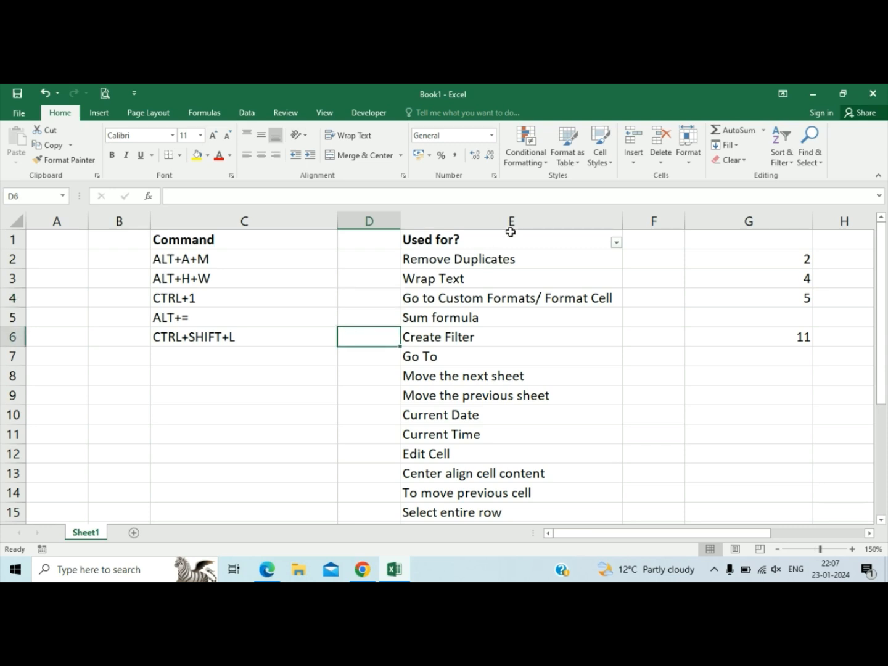
click(519, 242)
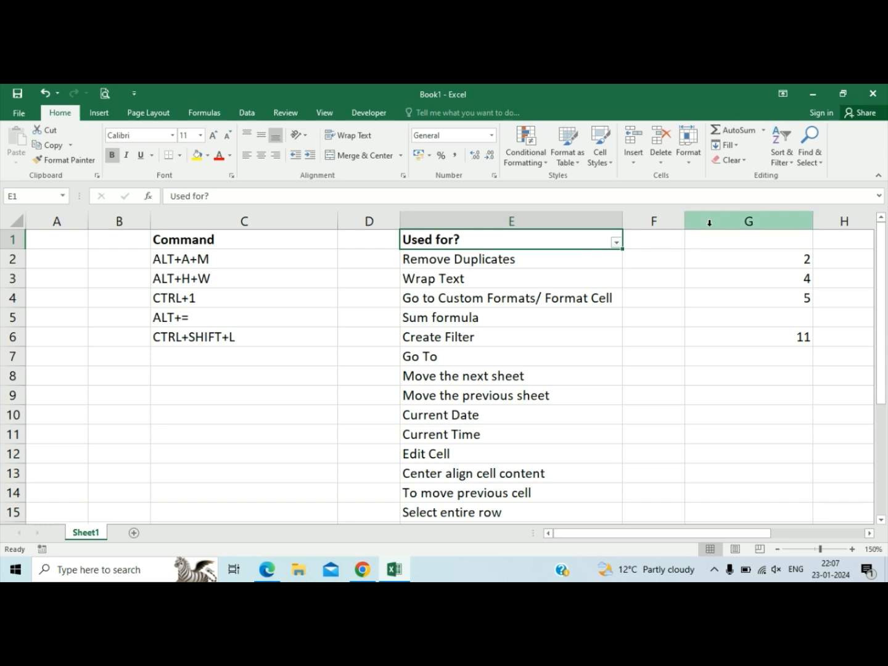
Enter CTRL+G in C7 as the command for Go To.
click(424, 364)
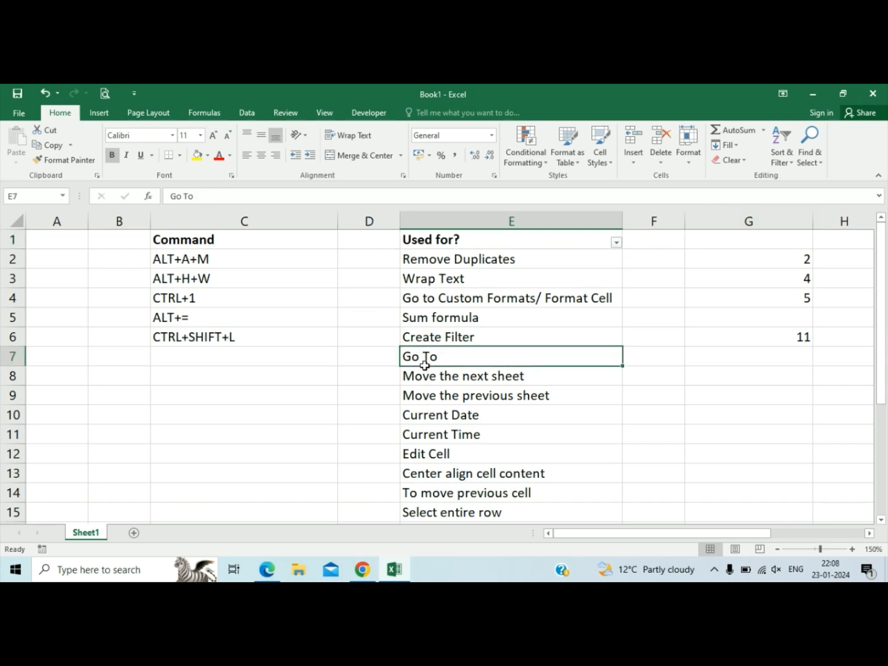
key(Left)
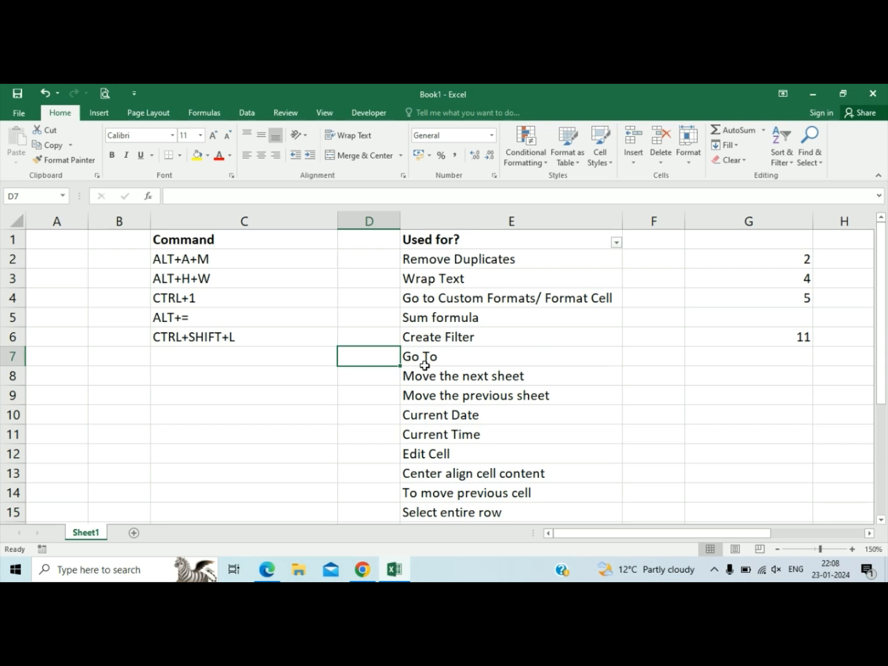
key(Left)
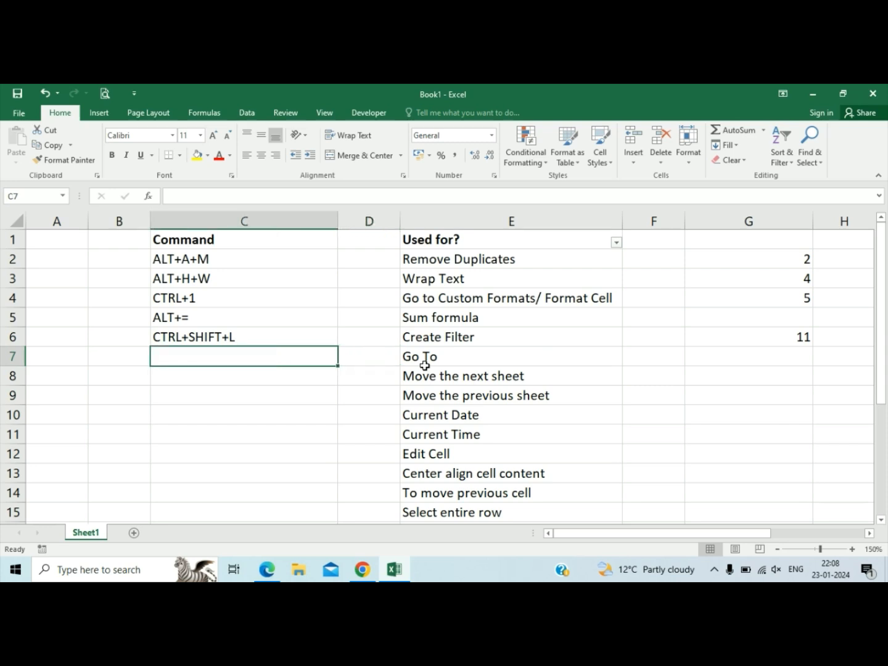
key(Right)
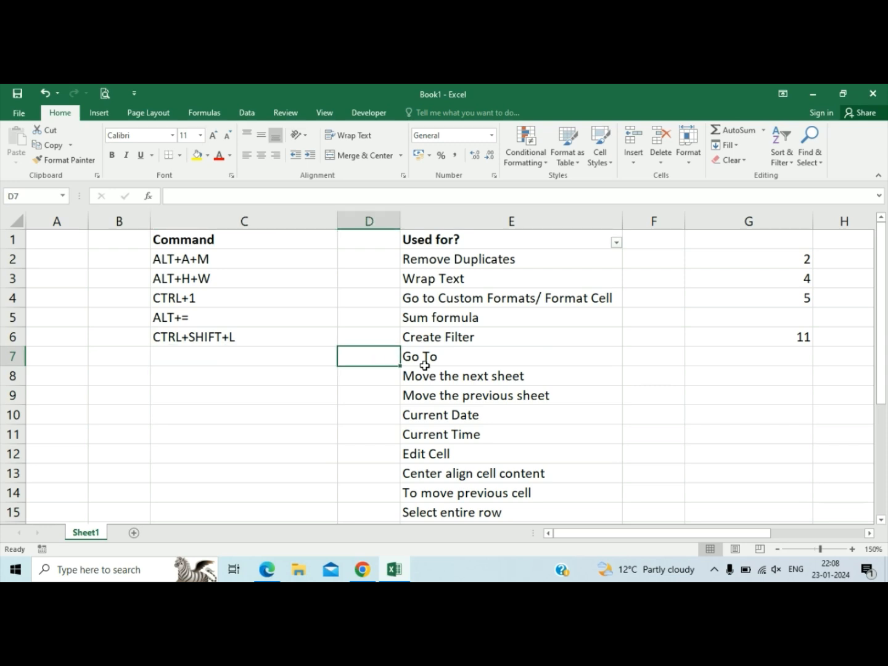
key(Left)
key(Left)
key(Right)
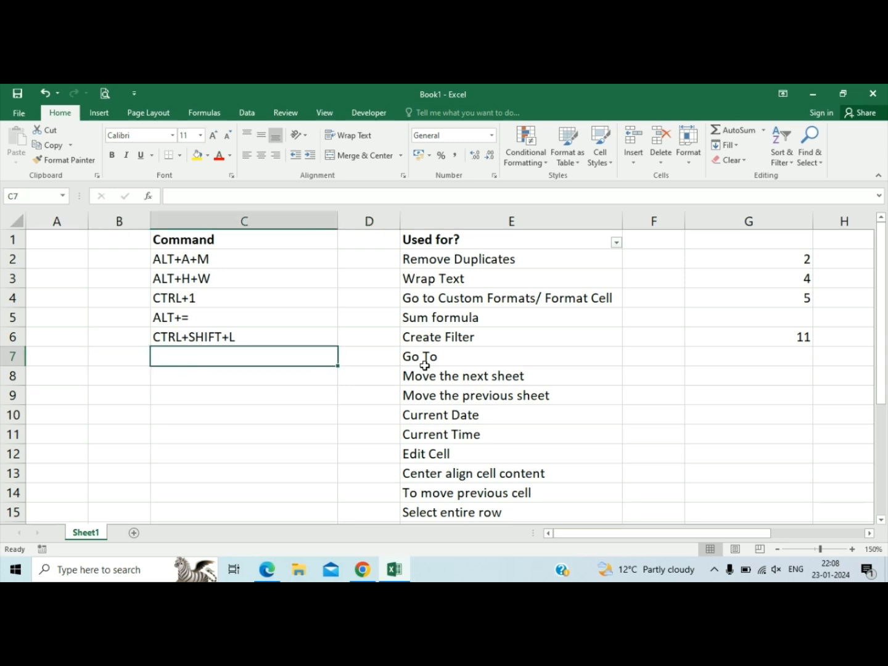
text(CTRL)
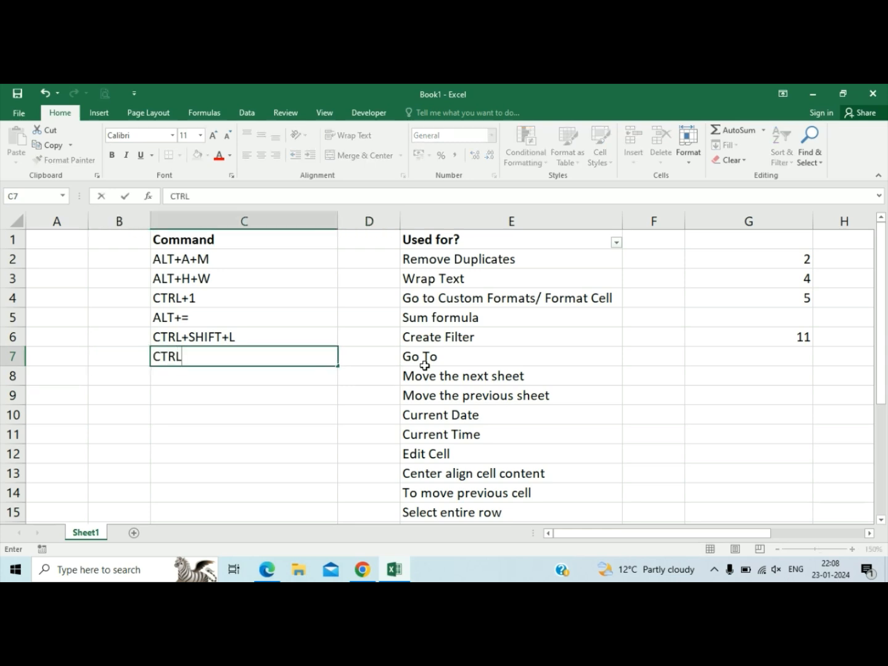
text(+G)
key(Right)
key(Left)
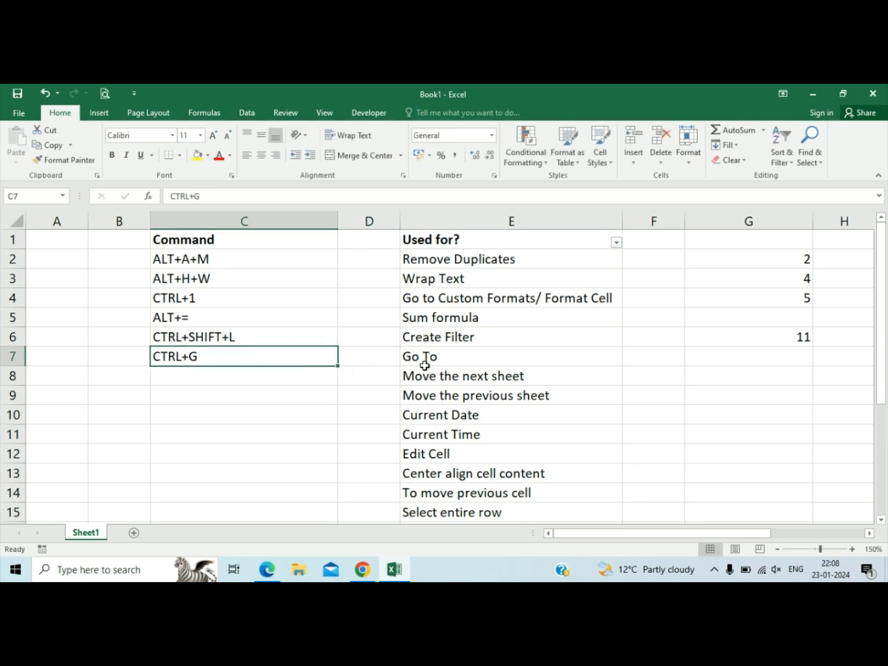
Demonstrate Go To with its shortcut by searching for cells with comments through Go To Special.
key(ctrl+g)
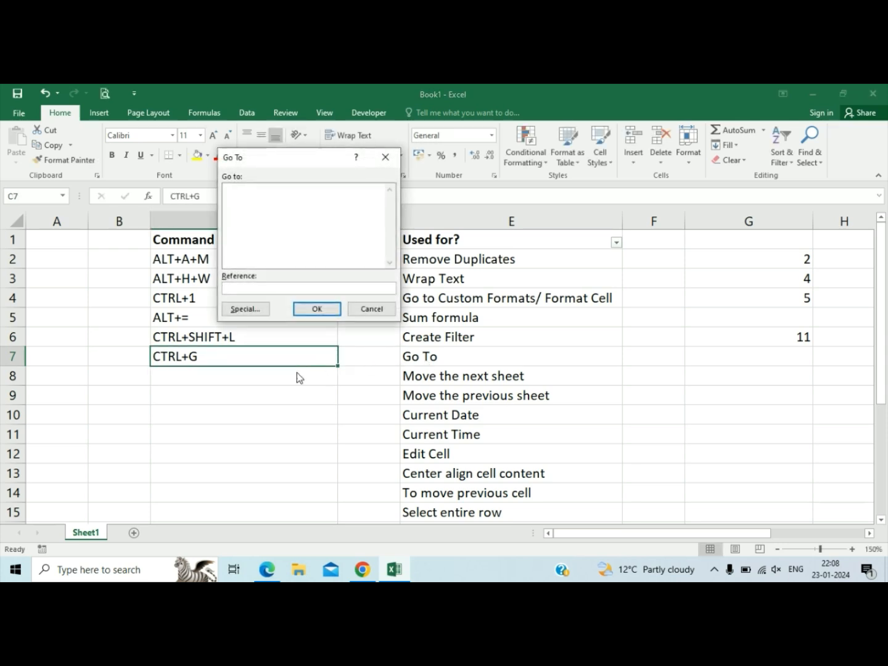
click(245, 308)
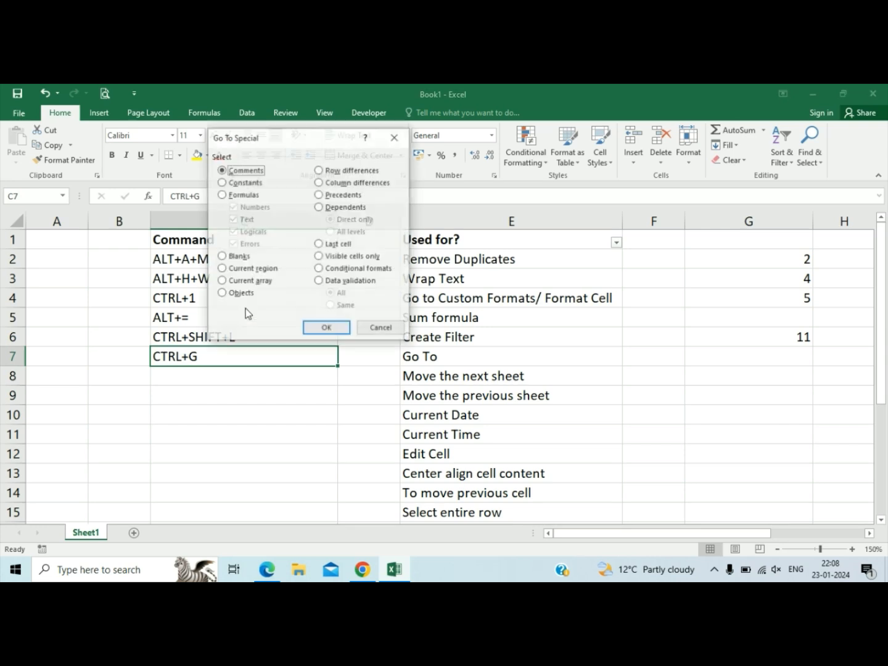
click(335, 332)
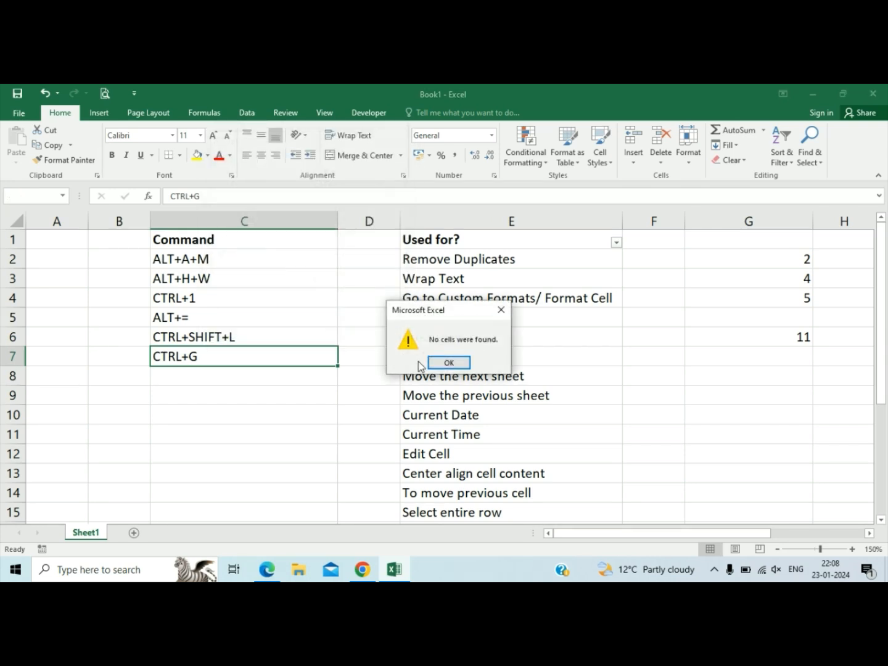
click(444, 363)
click(329, 372)
Clear the sample numbers and their sum from column G.
click(772, 221)
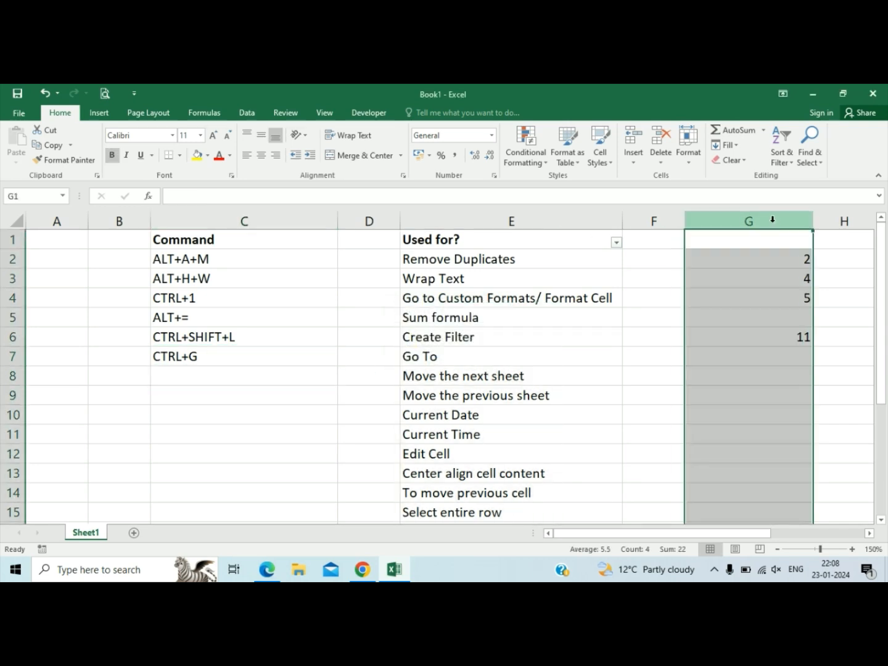
key(Delete)
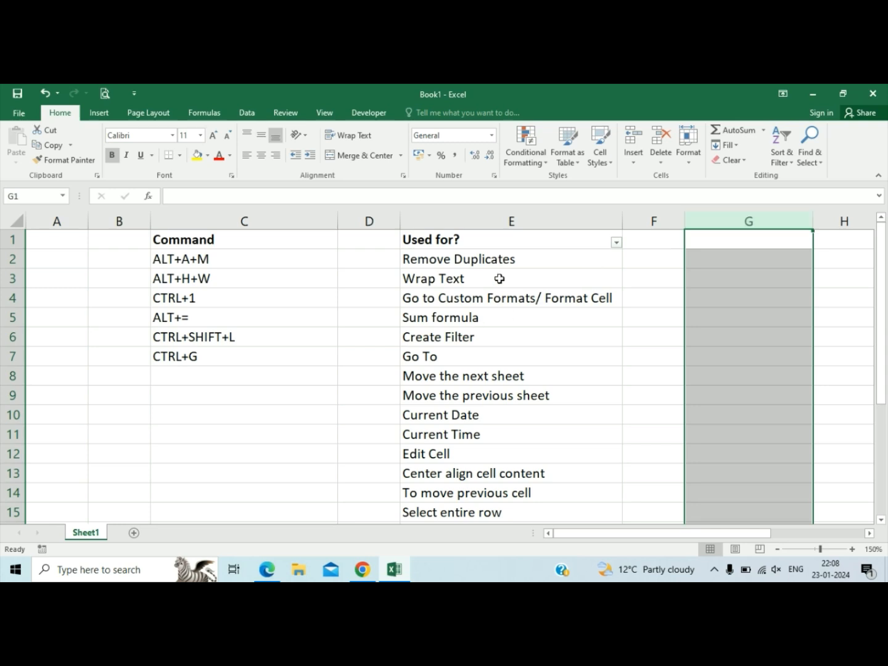
click(436, 381)
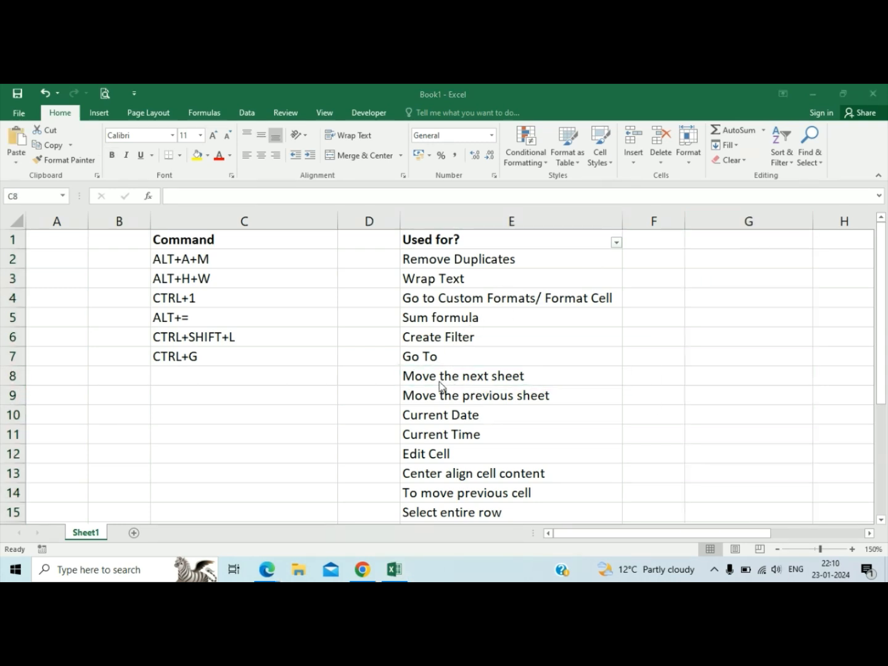
Add a second worksheet and demonstrate moving between it and Sheet1, ending on C8 of Sheet1.
click(436, 382)
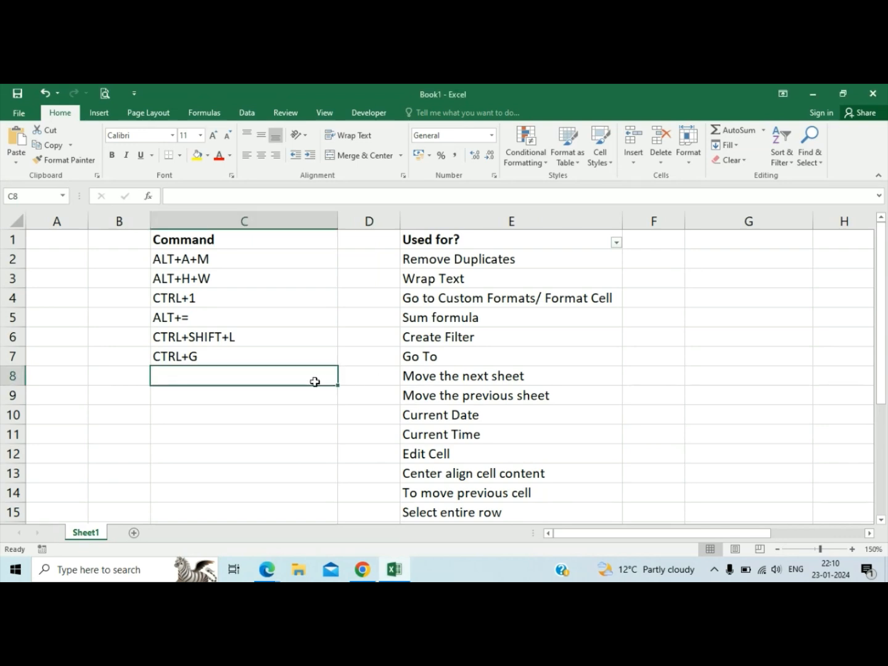
click(347, 382)
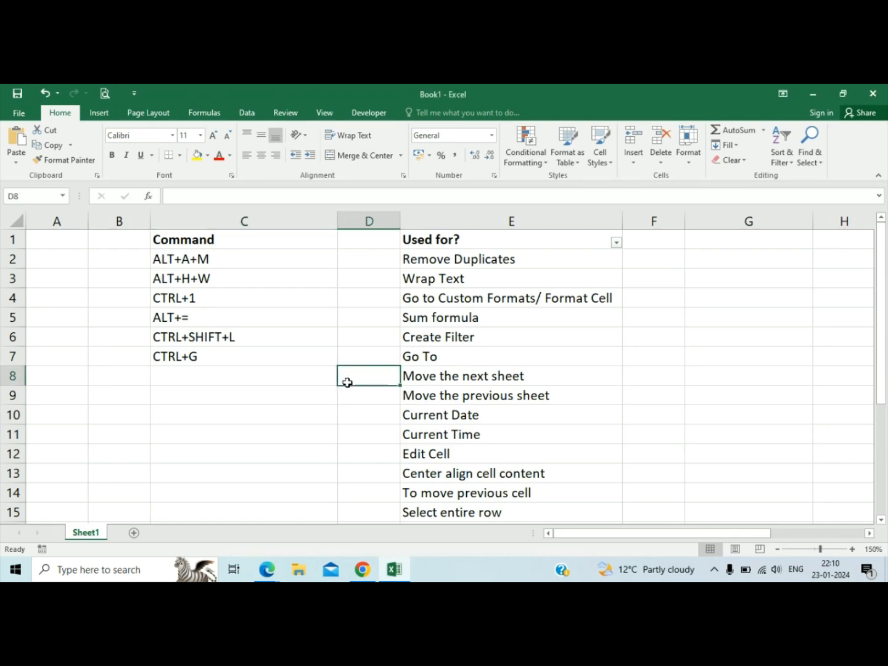
click(292, 379)
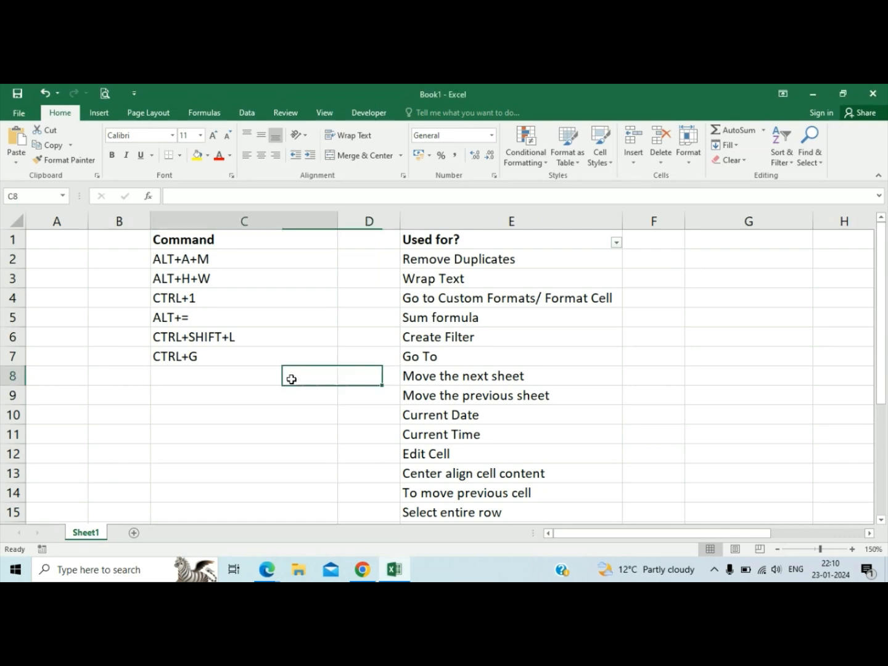
click(135, 532)
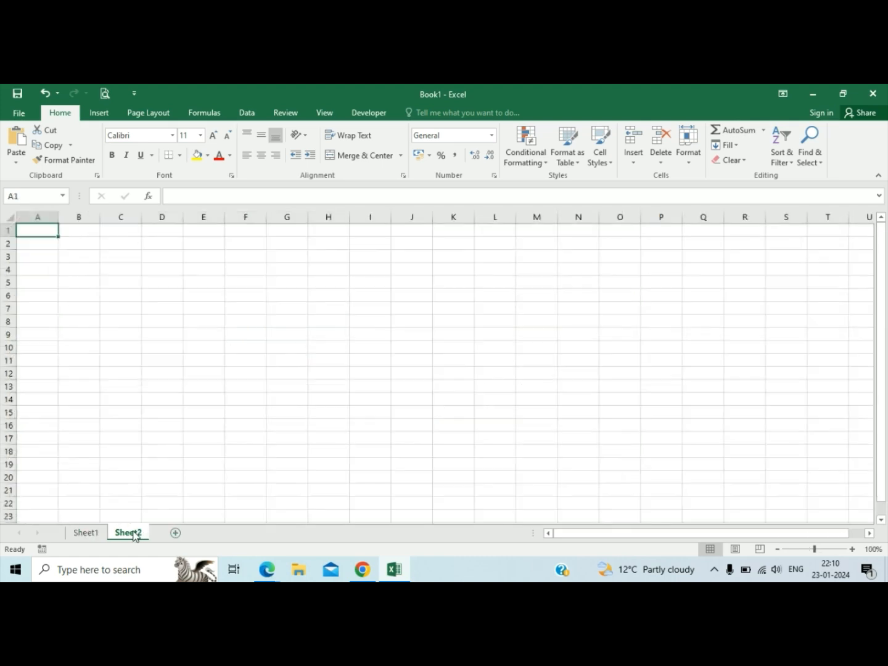
click(92, 533)
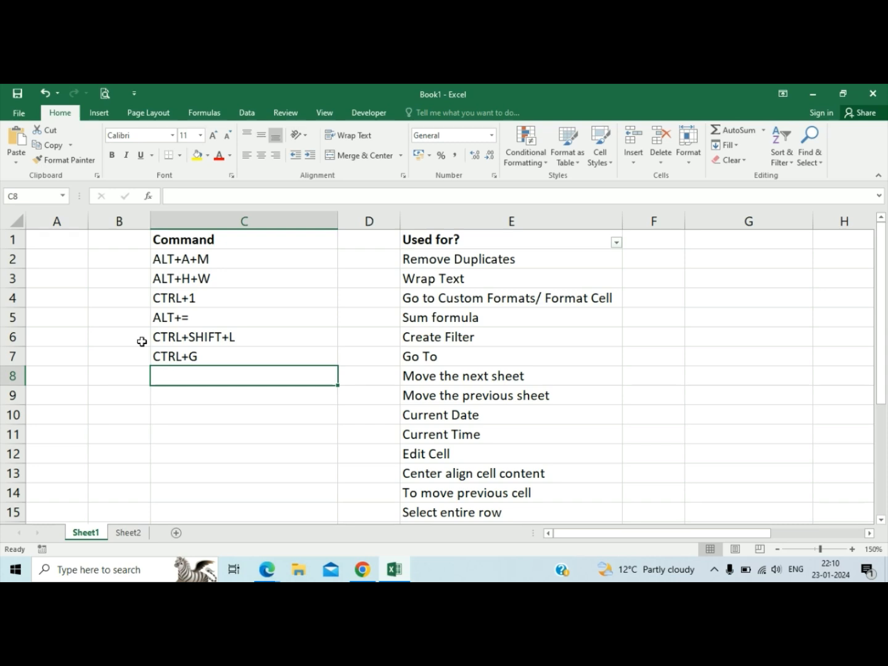
key(ctrl+Page_Down)
key(ctrl+Page_Up)
Enter CTRL+PG DN in C8 as the command for Move the next sheet and test it by switching sheets and returning.
text(CTRL+)
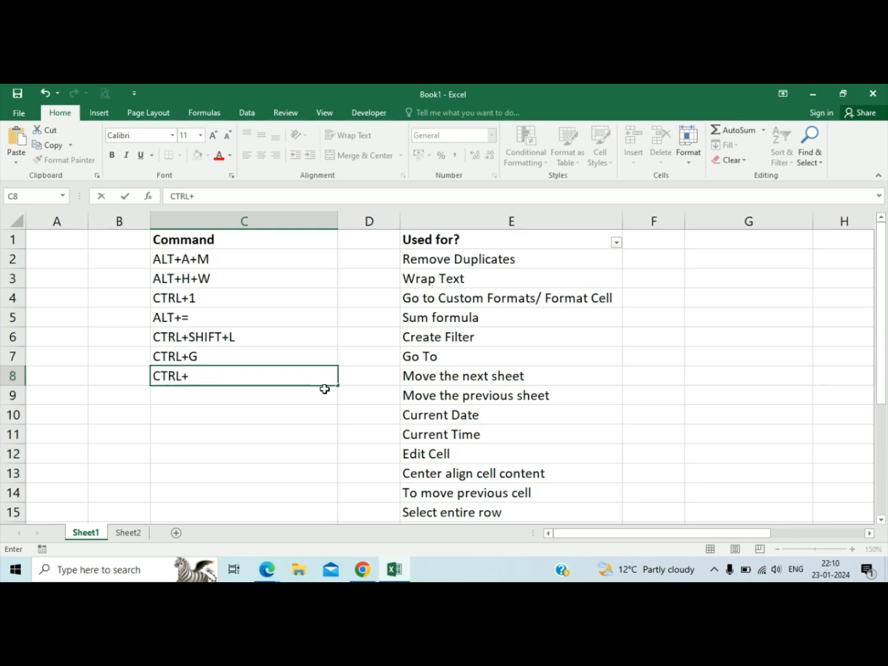
text(p)
key(BackSpace)
text(PG DN)
key(Return)
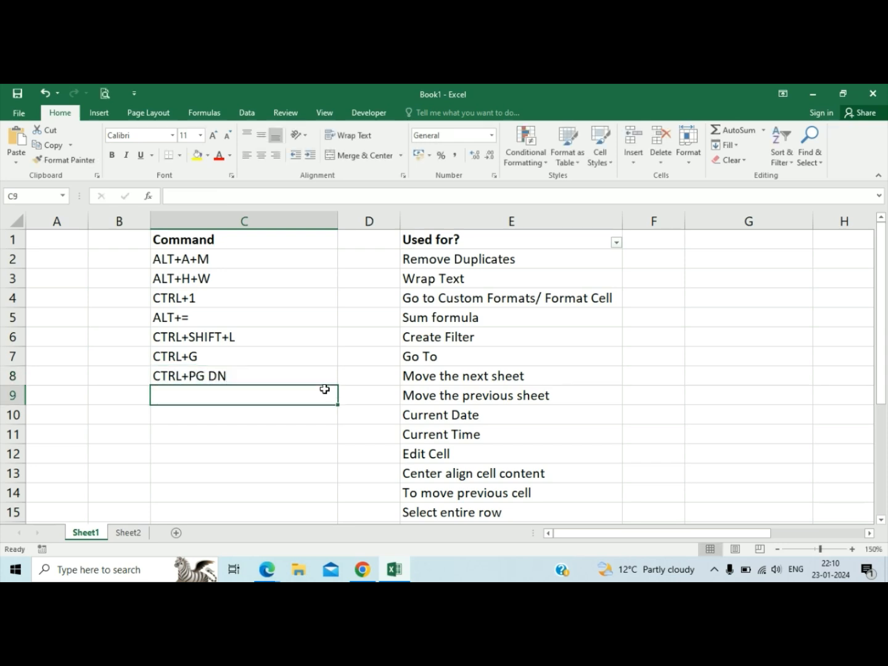
key(ctrl+Page_Down)
key(ctrl+Page_Up)
Copy the entry above into C9 and change it to CTRL+PG UP as the command for Move the previous sheet.
key(ctrl+d)
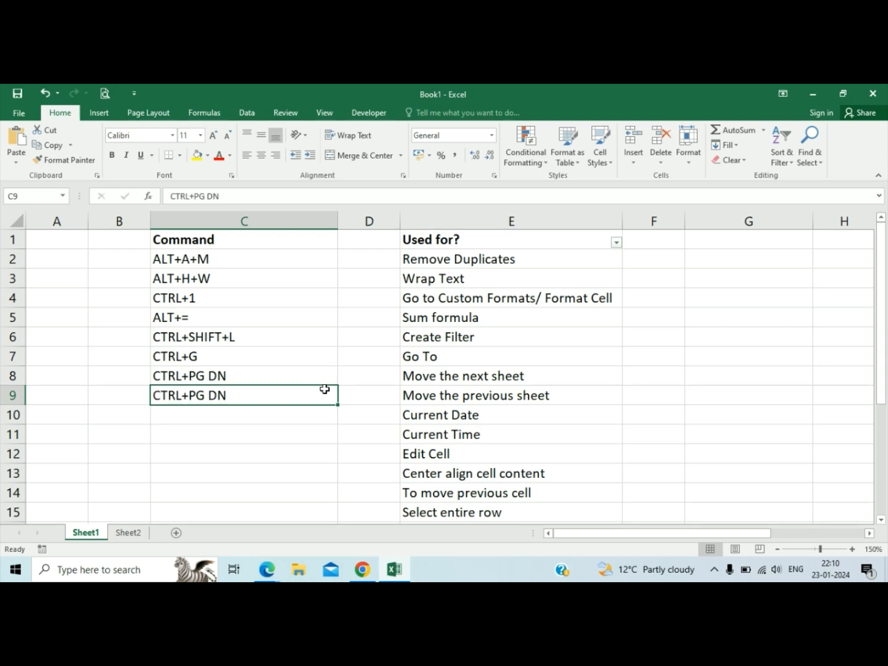
key(F2)
key(Left)
key(Left)
key(Right)
key(Left)
key(shift+Right)
key(shift+Right)
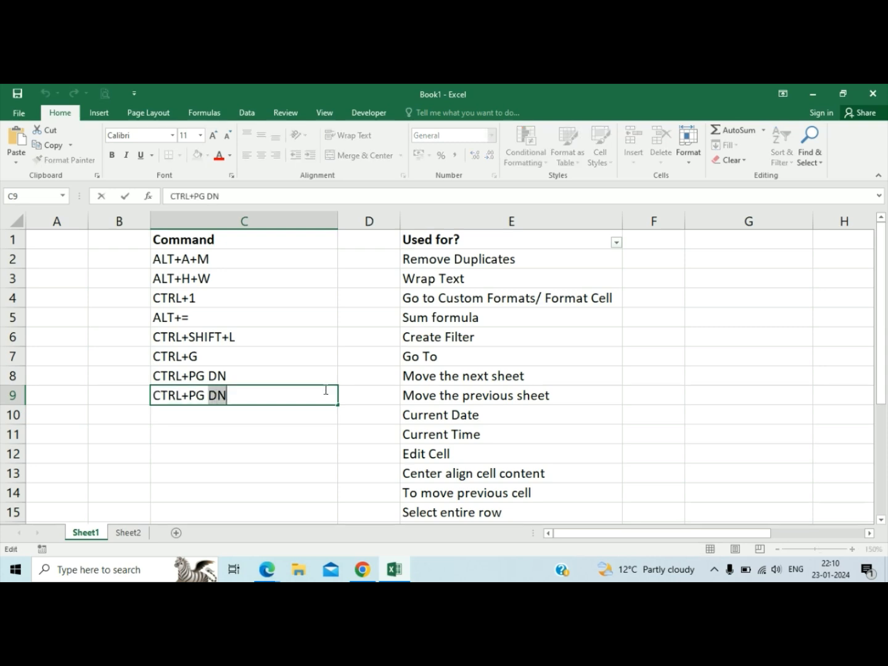
text(UP)
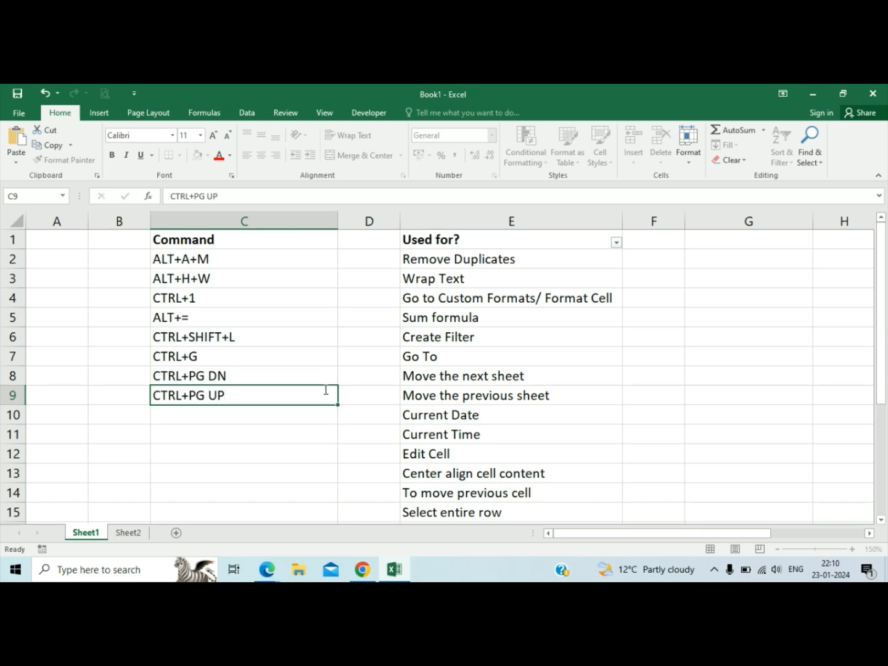
key(Return)
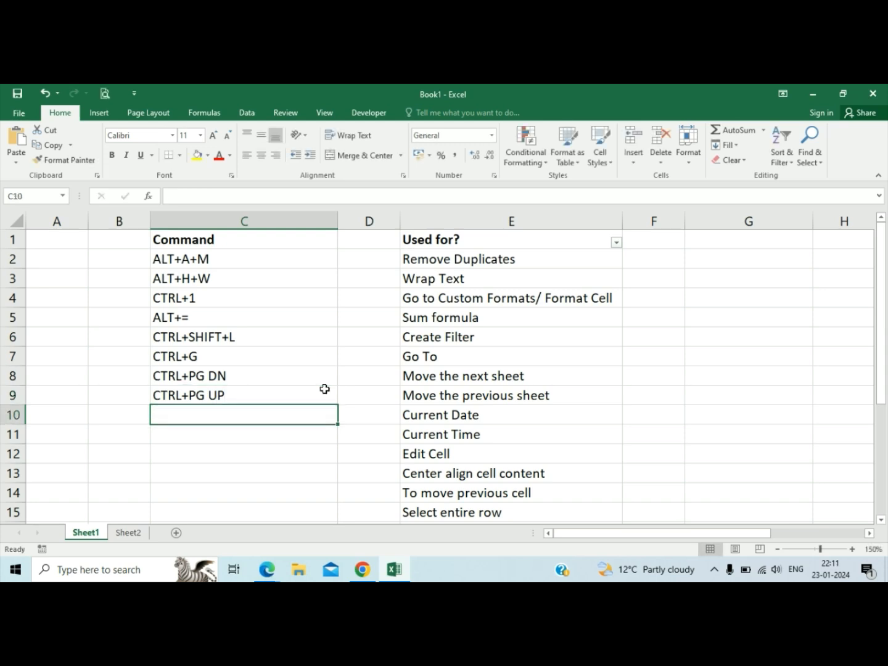
Enter the date 23/01/2024 manually in G7 as a sample.
key(Right)
key(Right)
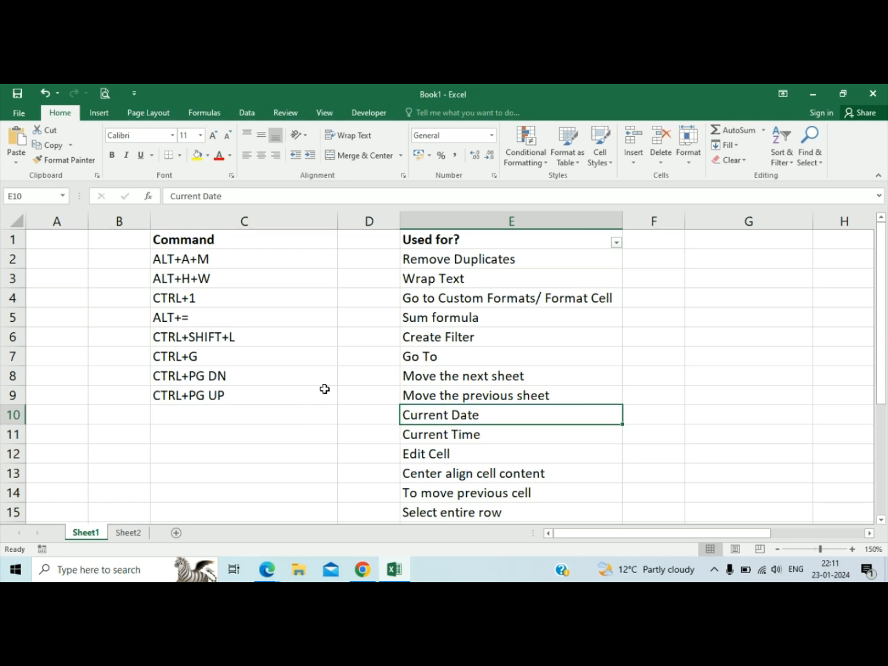
key(Right)
key(Up)
key(Up)
key(Right)
key(Up)
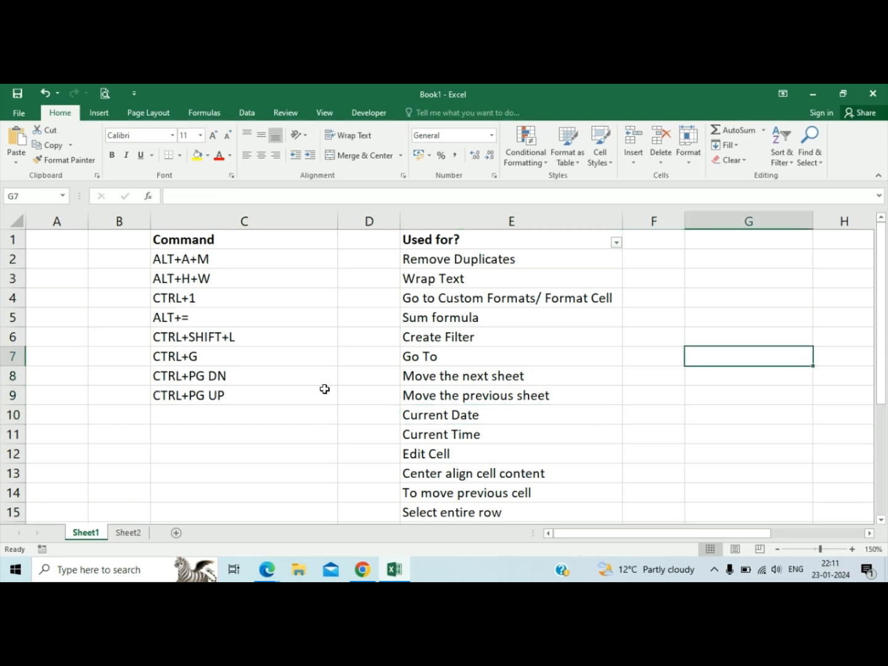
text(23/01)
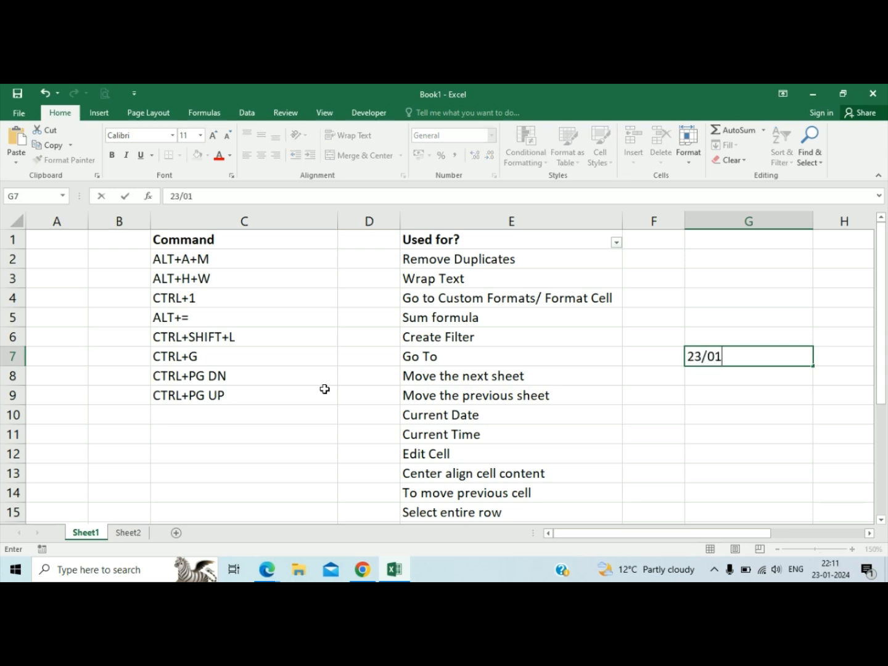
text(/2024)
key(Return)
key(Up)
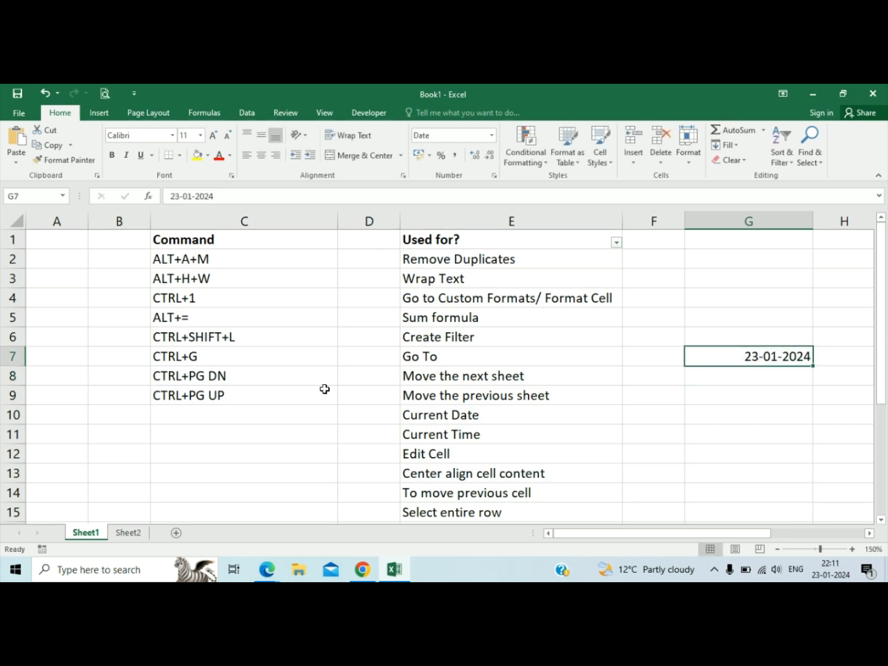
Enter the time 10:11 manually in G8, below the sample date.
key(Down)
key(Down)
key(Left)
key(Up)
key(Right)
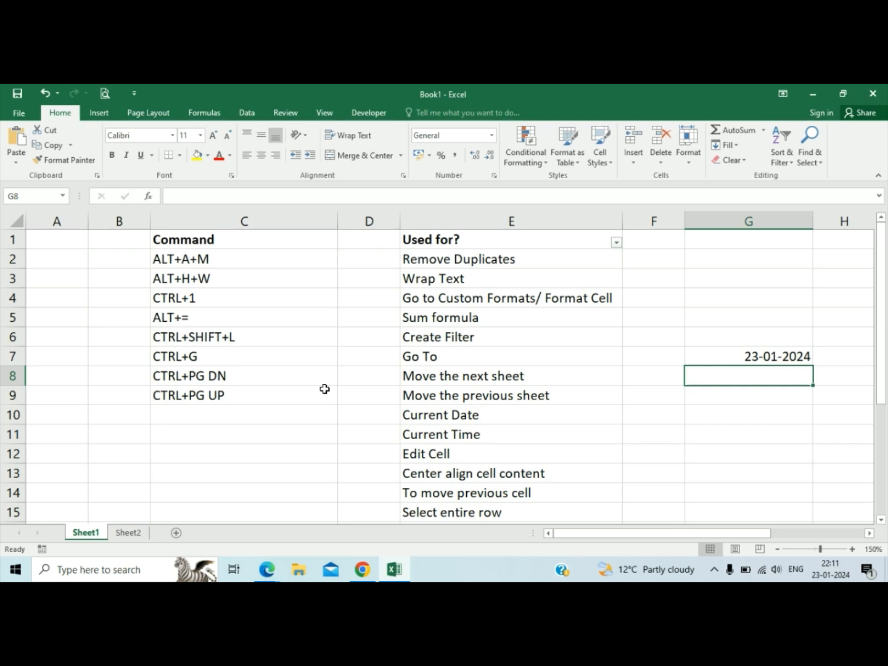
text(10:11)
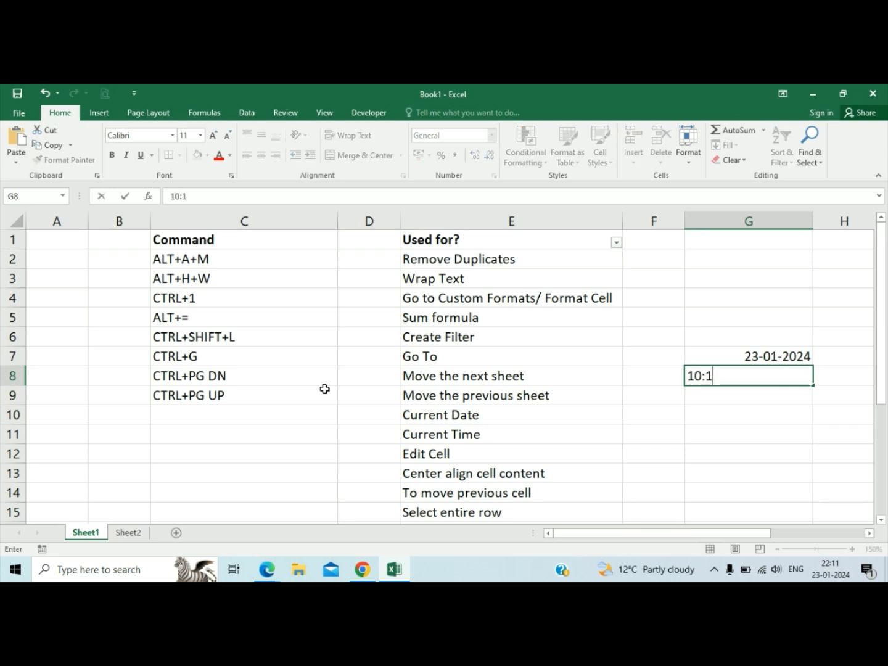
key(Return)
key(Up)
Demonstrate the Current Date shortcut by inserting today's date in C10.
key(Left)
key(Left)
key(Left)
key(Left)
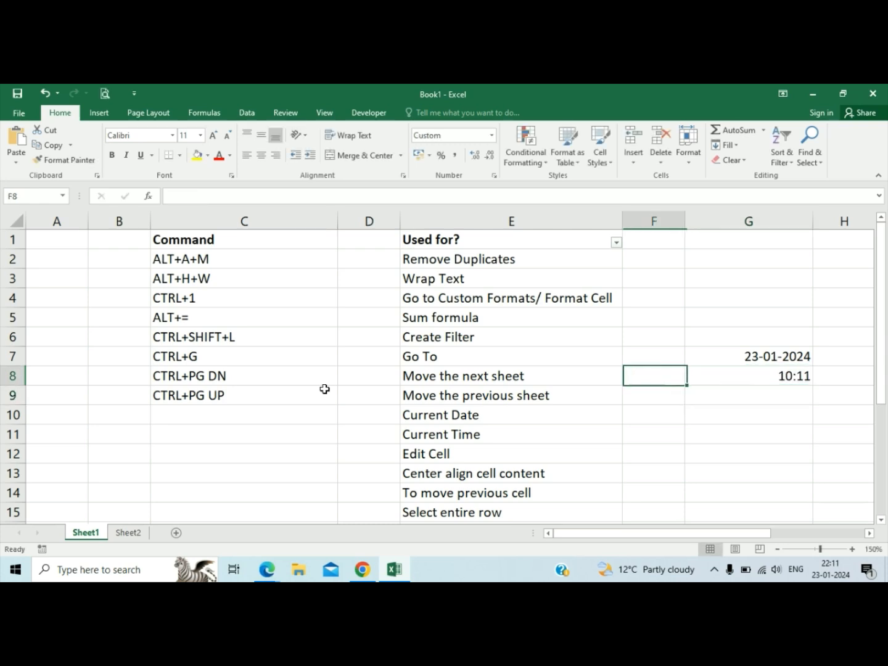
key(Up)
key(Down)
key(Down)
key(Down)
key(Down)
key(Down)
key(Down)
key(Down)
key(Down)
key(Down)
key(Down)
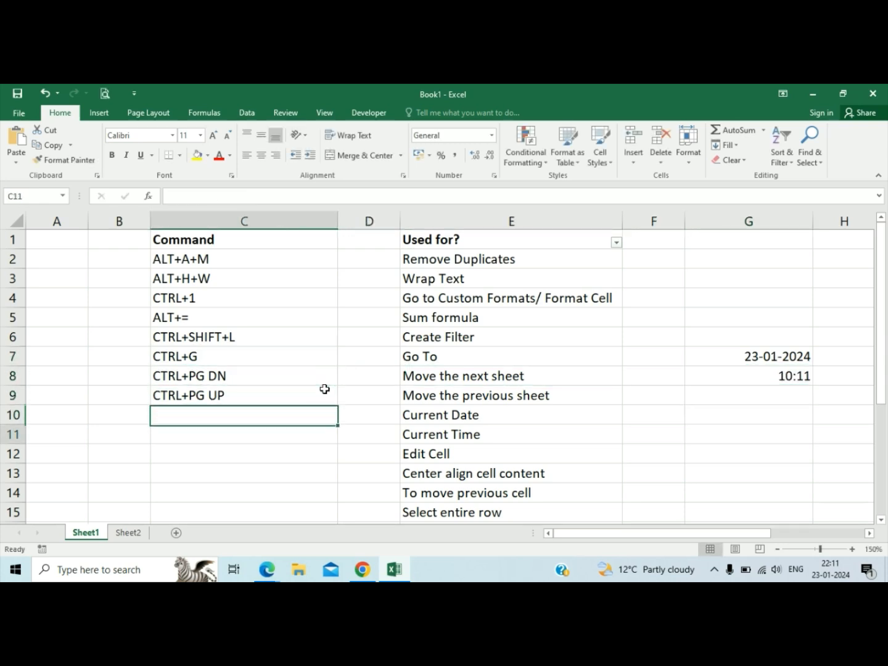
key(Down)
key(Down)
key(Up)
key(Up)
key(Up)
key(Up)
key(Up)
key(Up)
key(Up)
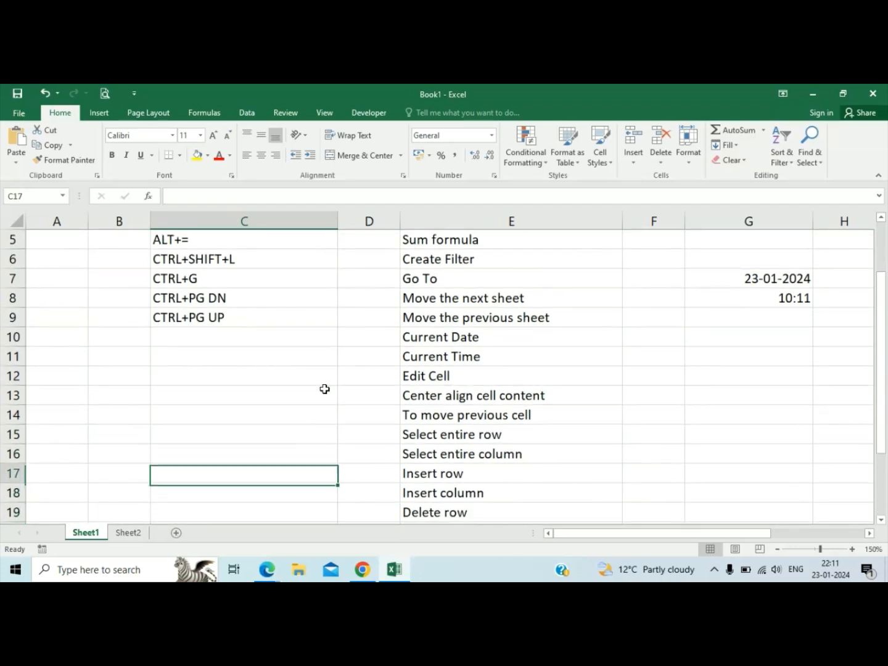
key(Up)
key(Up)
key(Right)
key(Left)
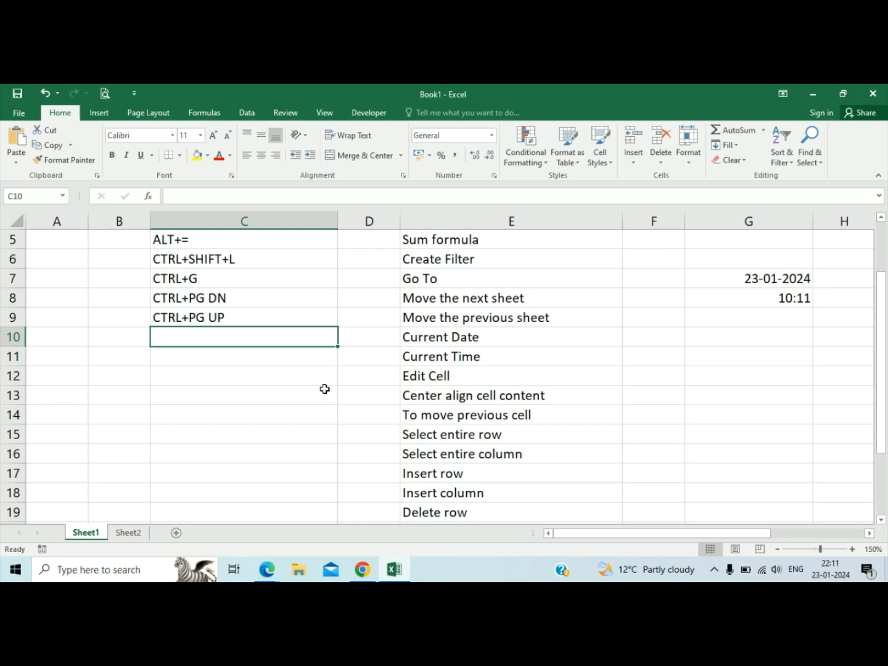
key(ctrl+semicolon)
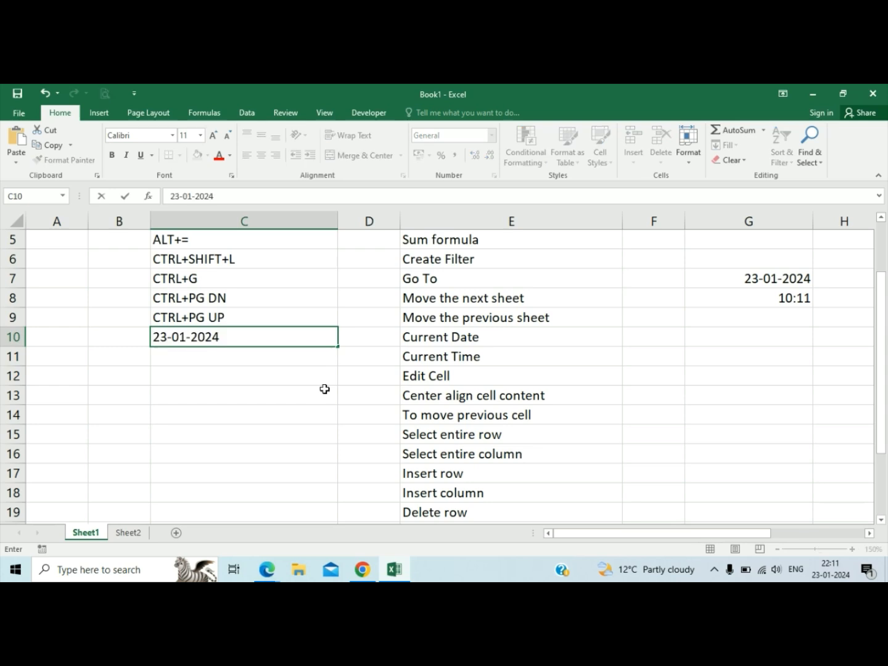
key(Return)
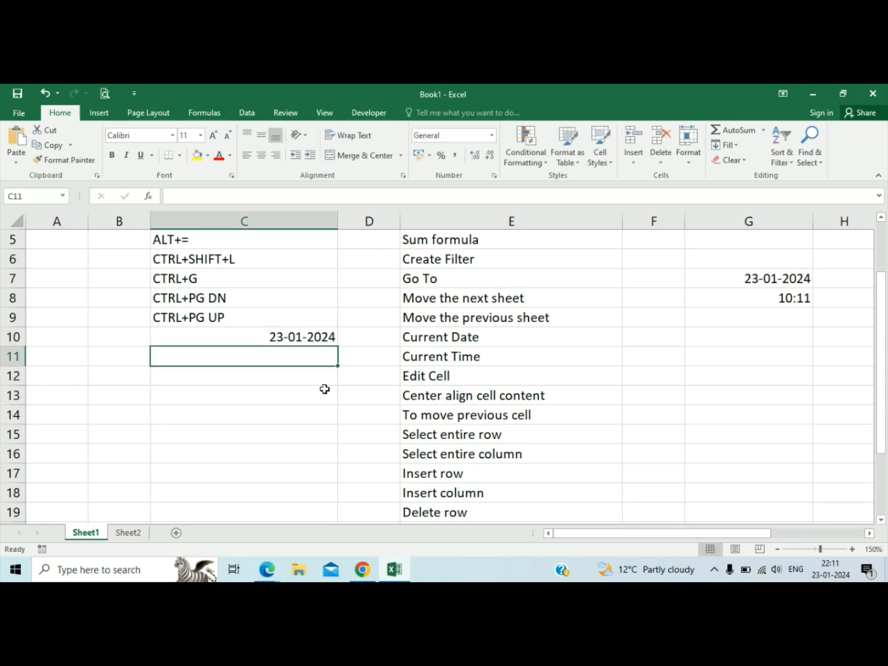
Replace the content of C10 with CTRL+; as the command for Current Date.
key(Up)
text(C)
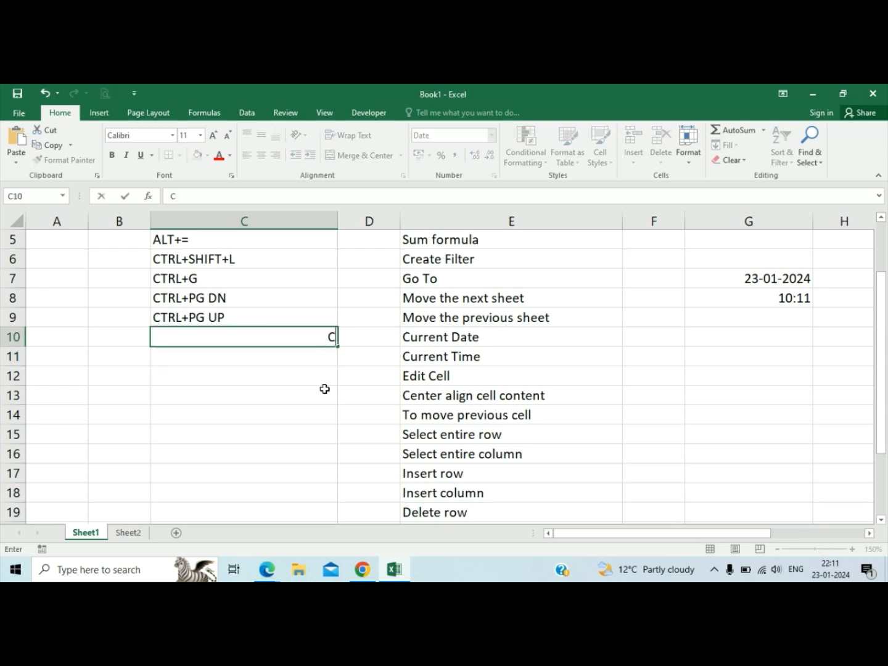
text(TRL+:)
key(BackSpace)
text(;)
key(Return)
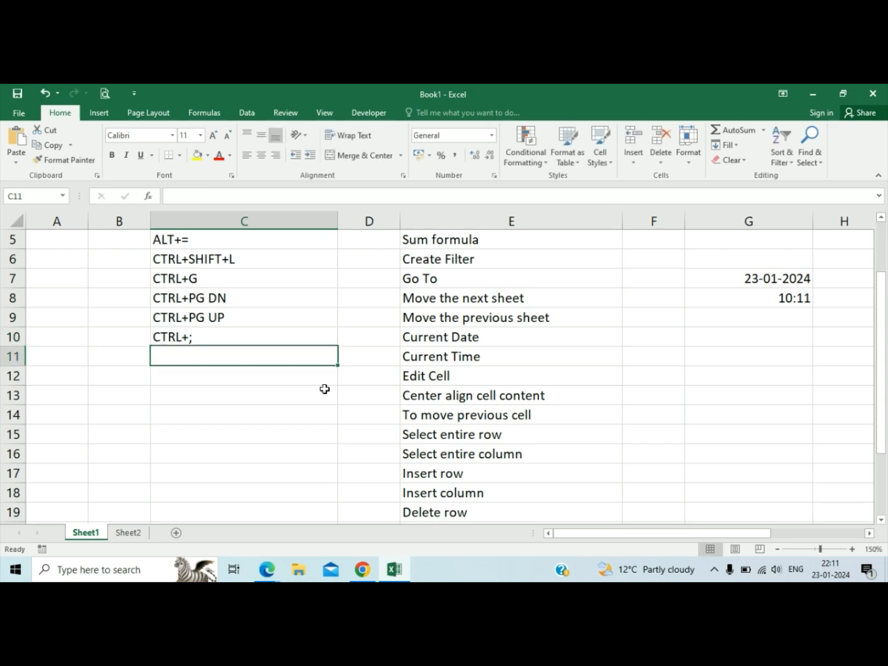
Enter CTRL+SHIFT+; in C11 as the command for Current Time and test it in C12, cancelling the test entry.
key(Up)
key(Down)
text(CTR)
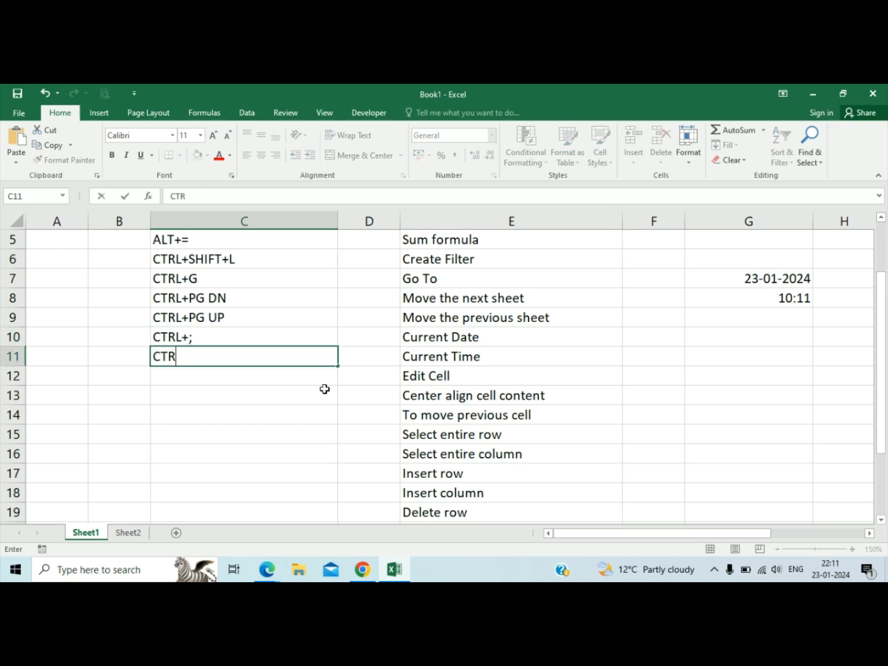
text(L+SHIFT)
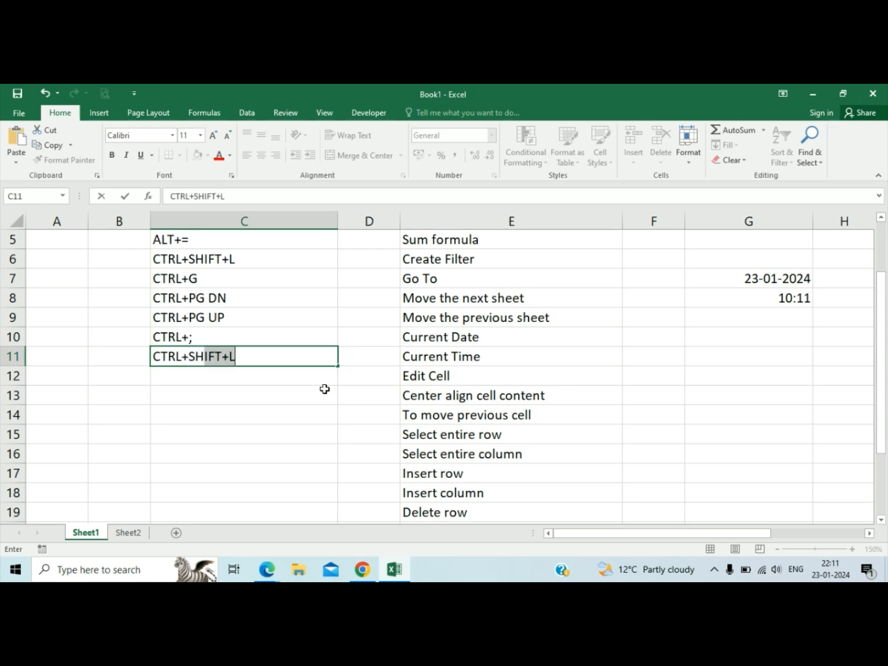
text(+;)
key(Return)
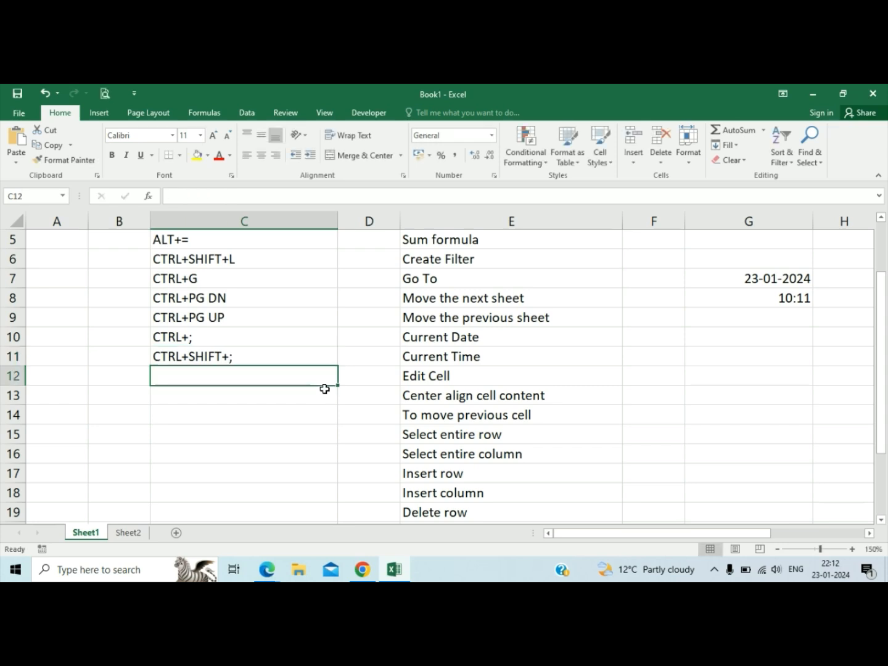
key(ctrl+shift+semicolon)
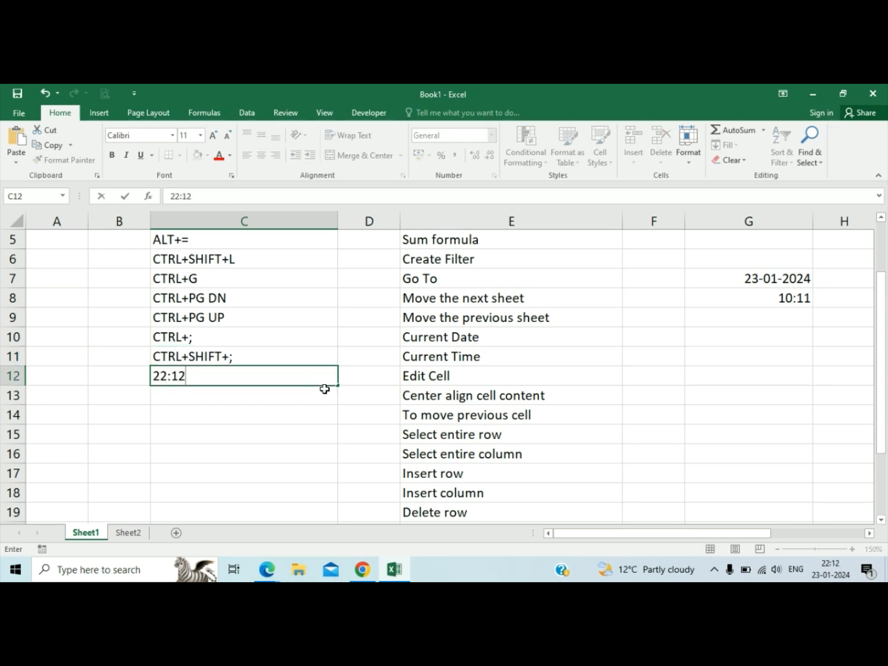
key(Escape)
Clear the sample date and time from G7:G9.
key(Up)
key(Right)
key(Right)
key(Right)
key(Right)
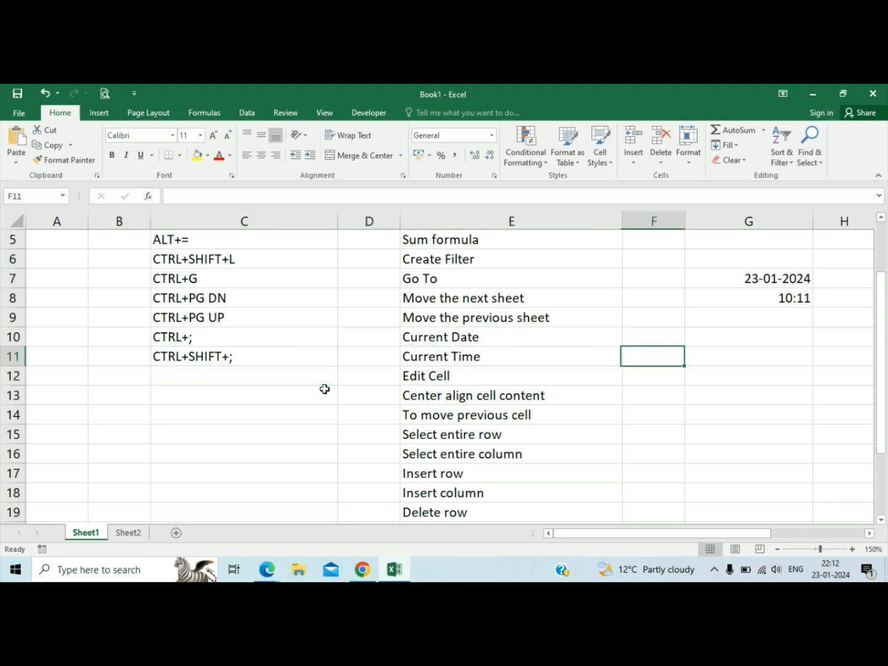
key(Up)
key(Up)
key(Up)
key(Up)
key(Up)
key(Down)
key(shift+Down)
key(shift+Down)
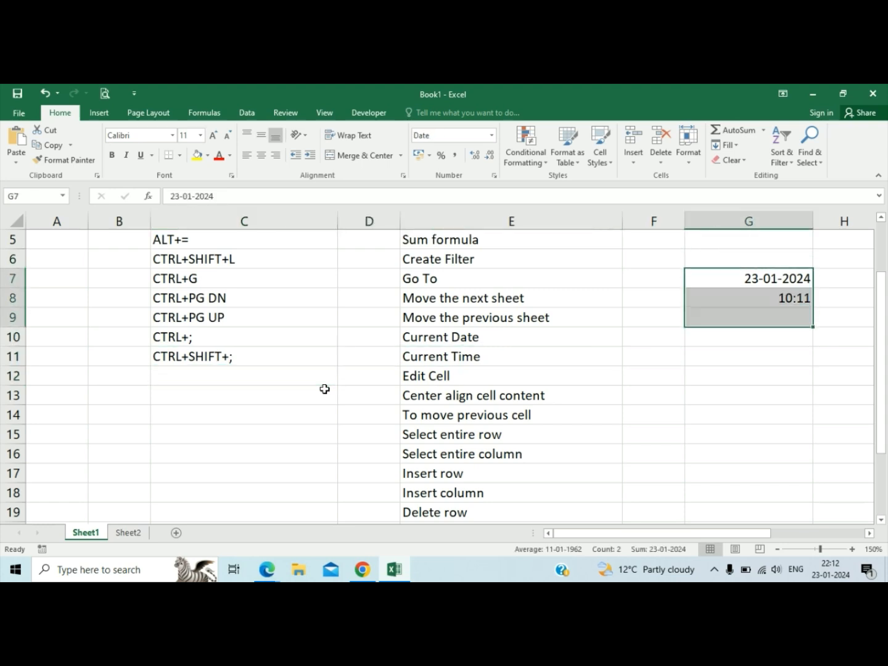
key(Delete)
Demonstrate opening C11 for in-cell editing with the mouse, ending with C12 selected.
key(Left)
key(Left)
key(Down)
key(Down)
key(Down)
key(Down)
key(Down)
key(Down)
key(Left)
key(Up)
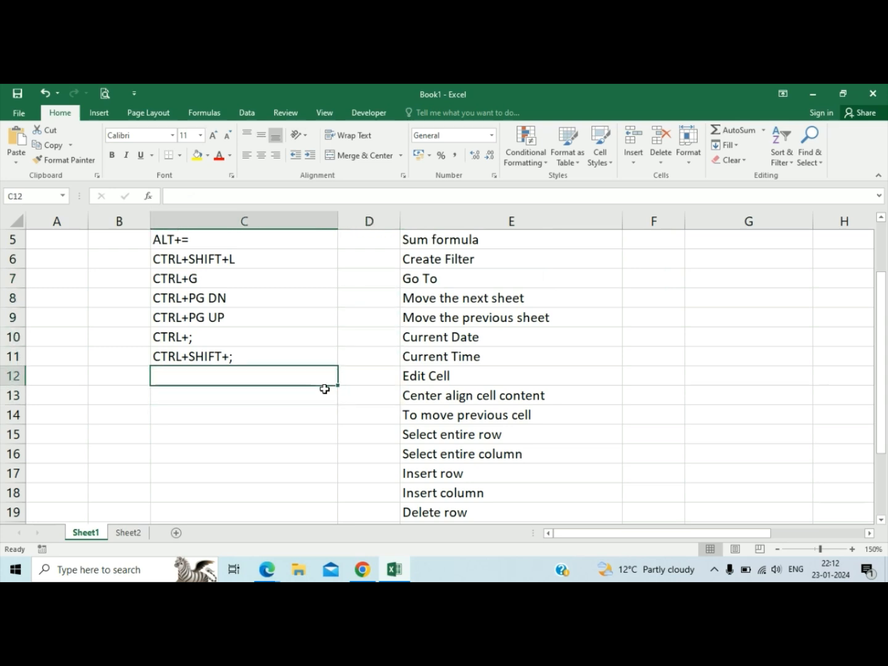
key(Up)
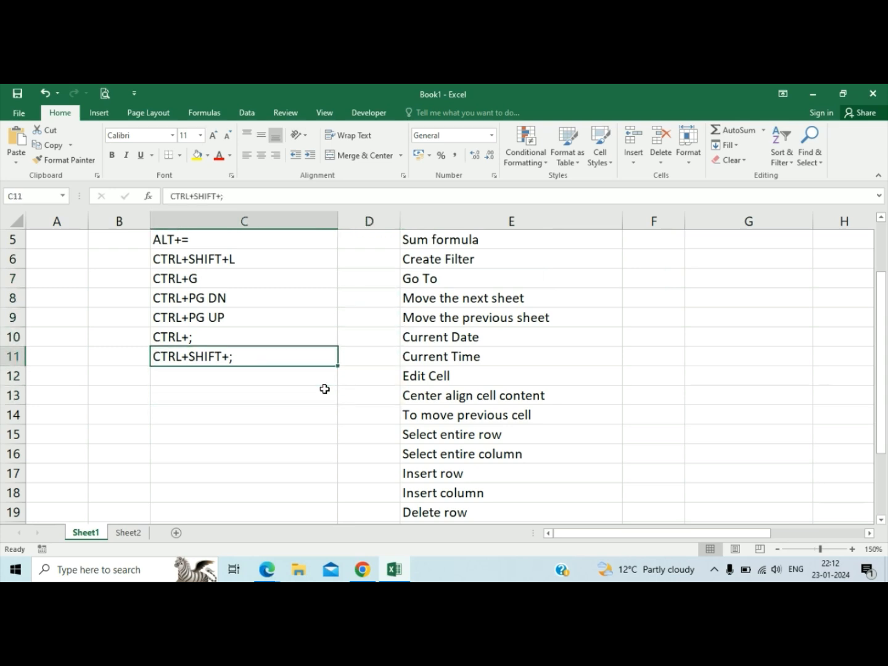
double_click(282, 360)
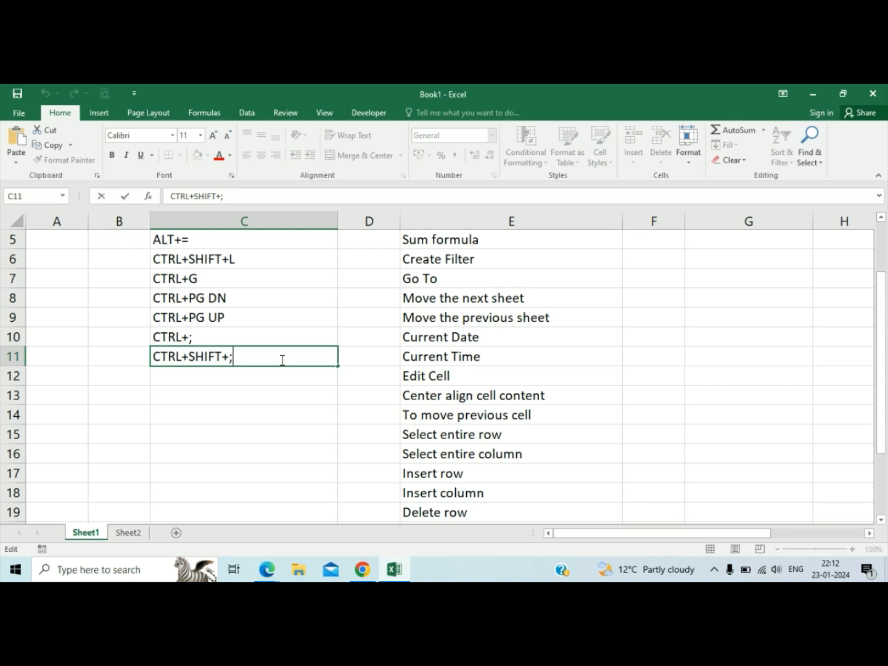
click(224, 374)
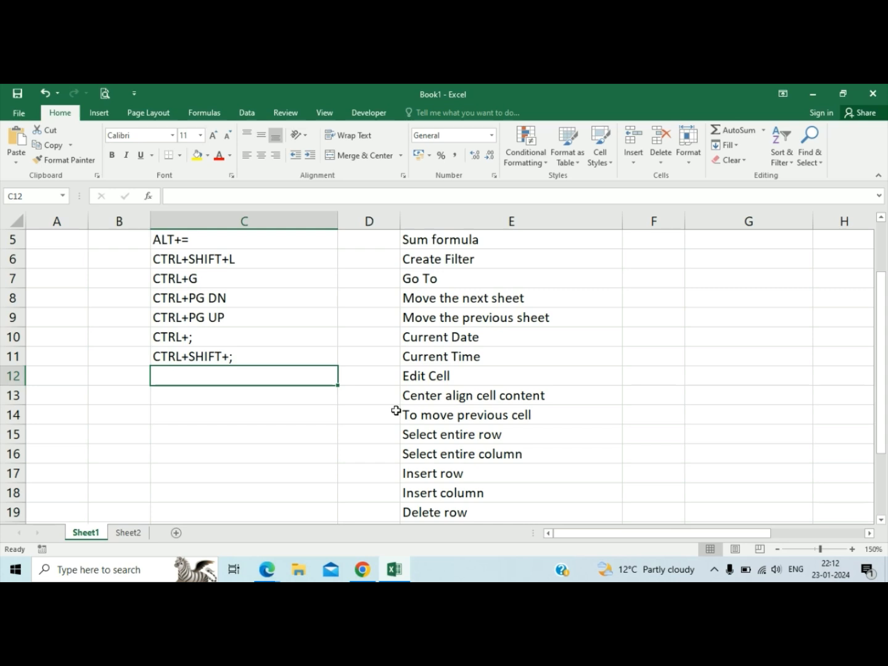
Enter FN+F2 in C12 as the command for Edit Cell.
click(28, 260)
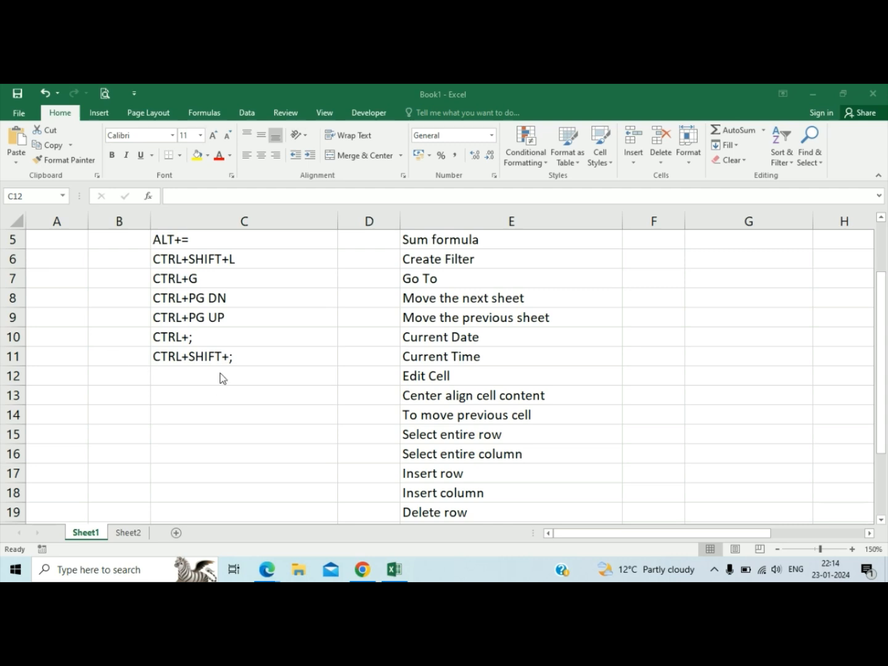
click(230, 359)
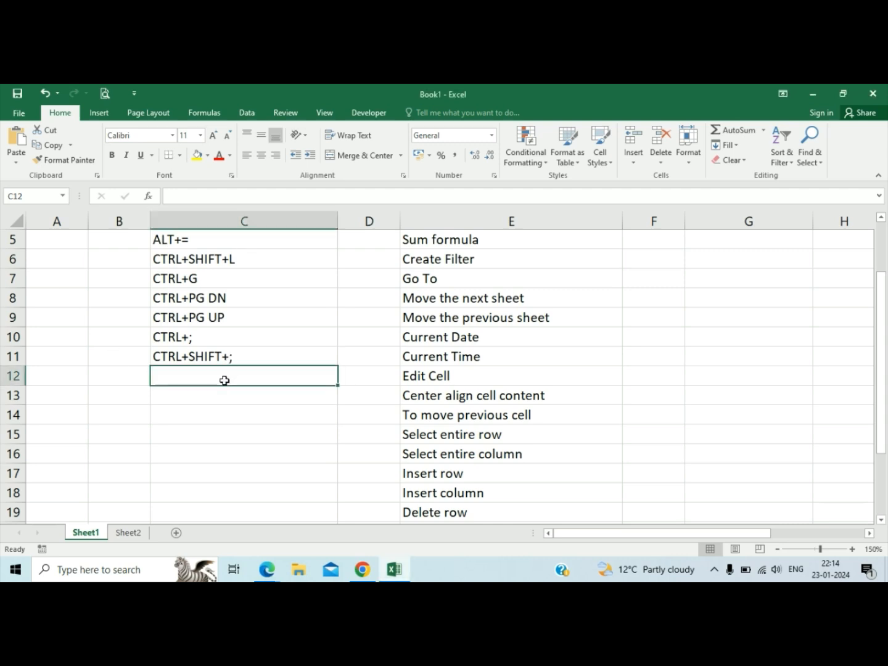
text(FN+)
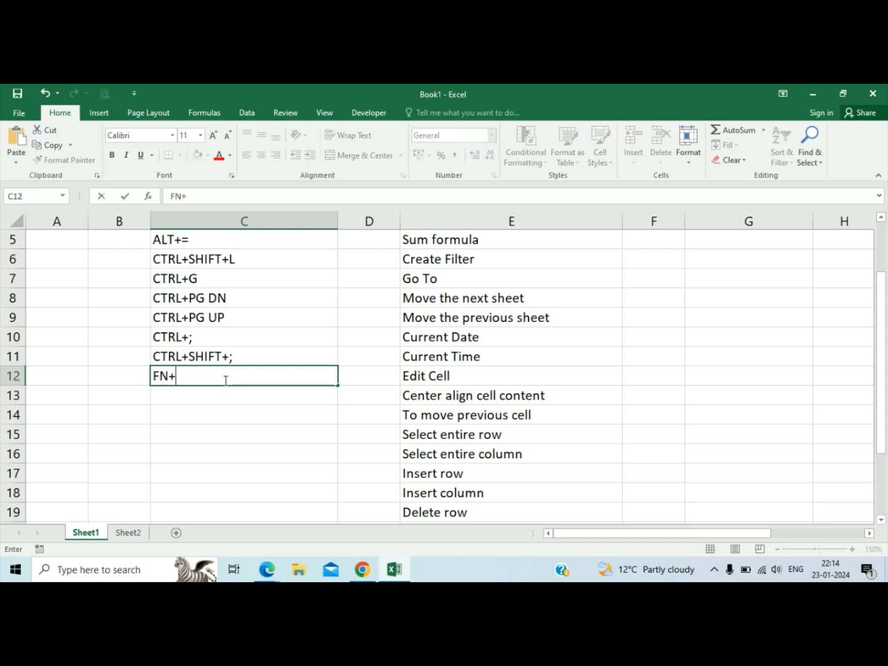
text(F2)
key(Return)
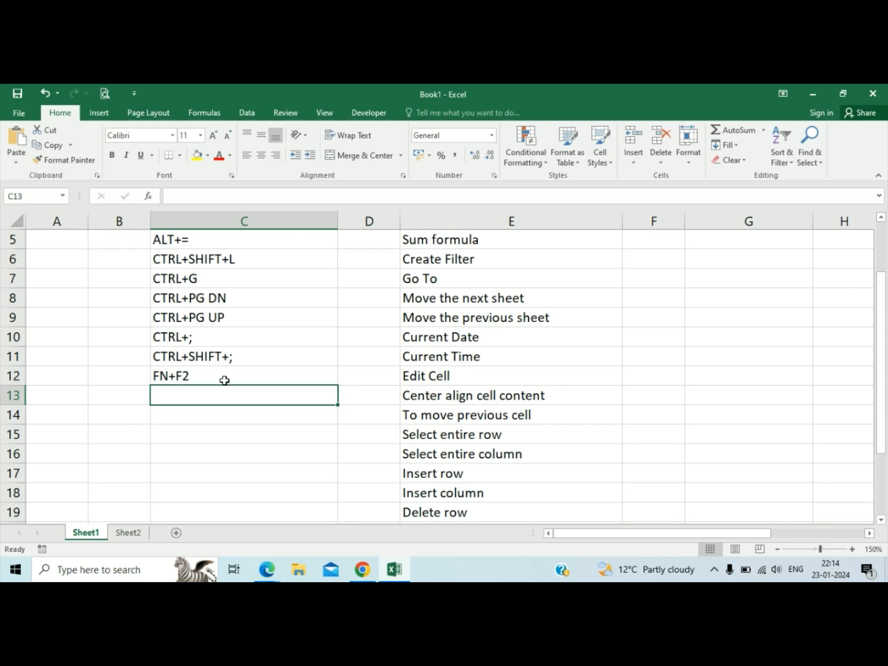
Demonstrate the Edit Cell shortcut by putting C12 into edit mode, leaving it and selecting C12 again.
click(224, 381)
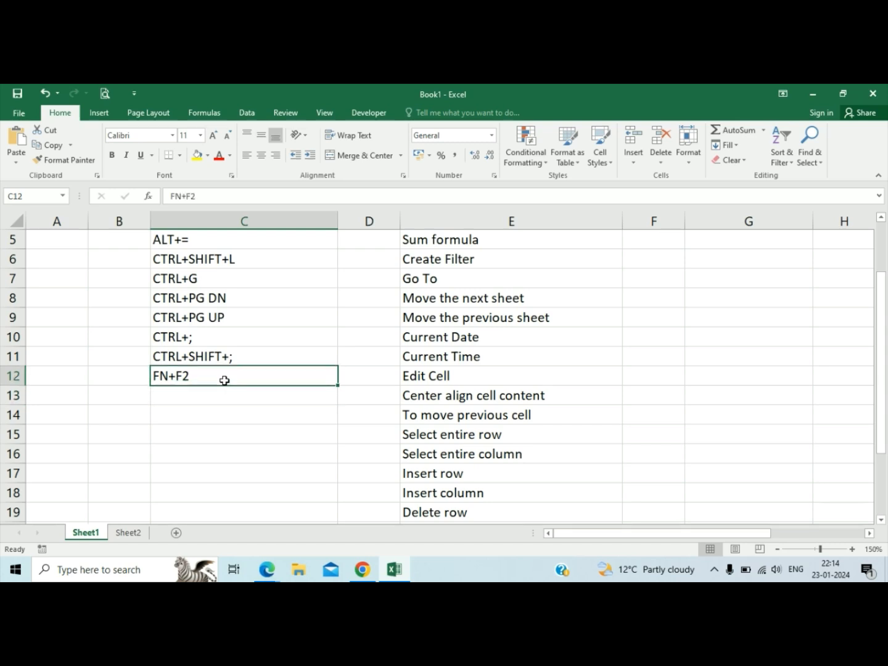
key(F2)
key(Return)
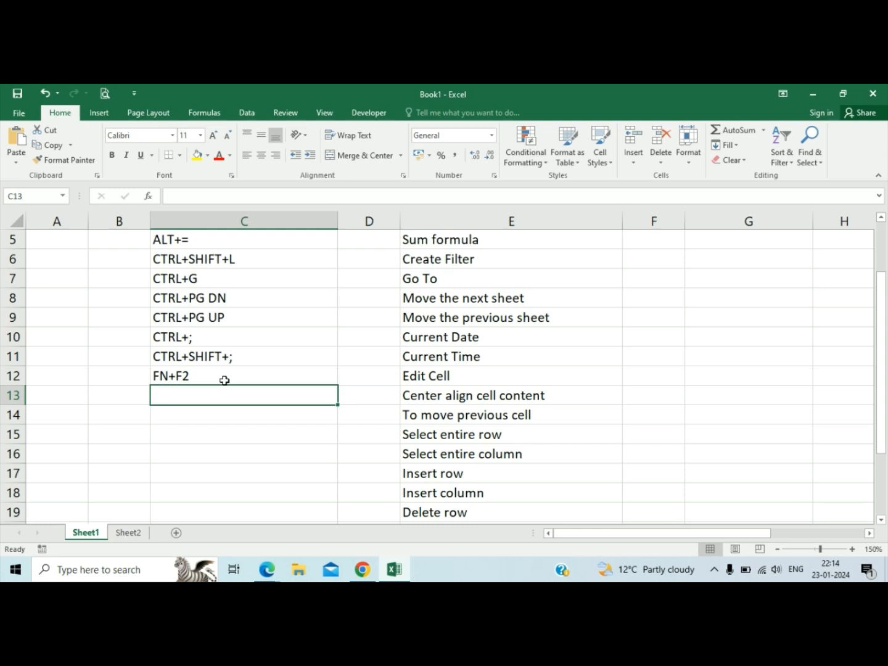
click(224, 381)
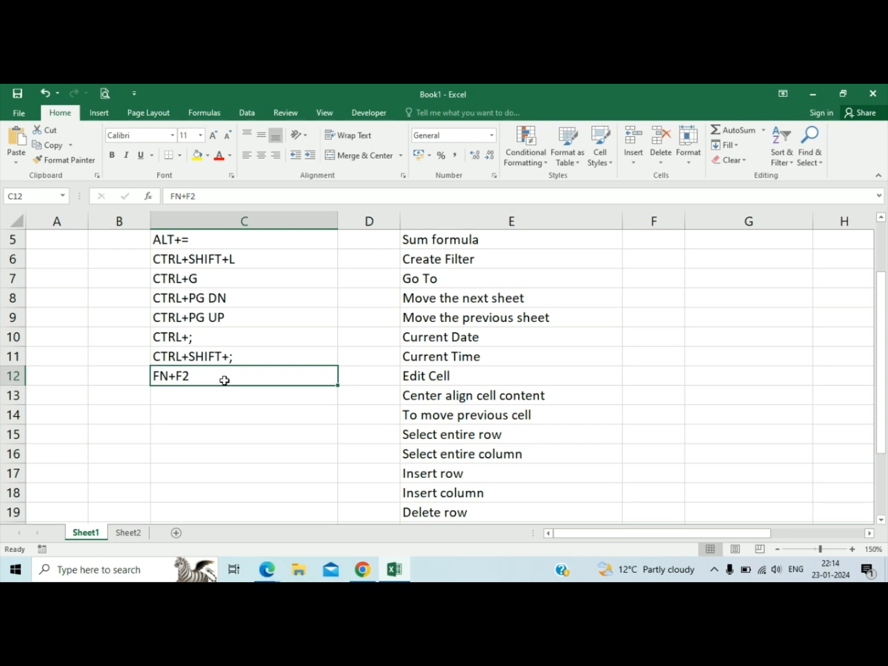
Demonstrate center alignment on C12 twice, undoing the alignment each time.
key(alt+h)
key(a)
key(c)
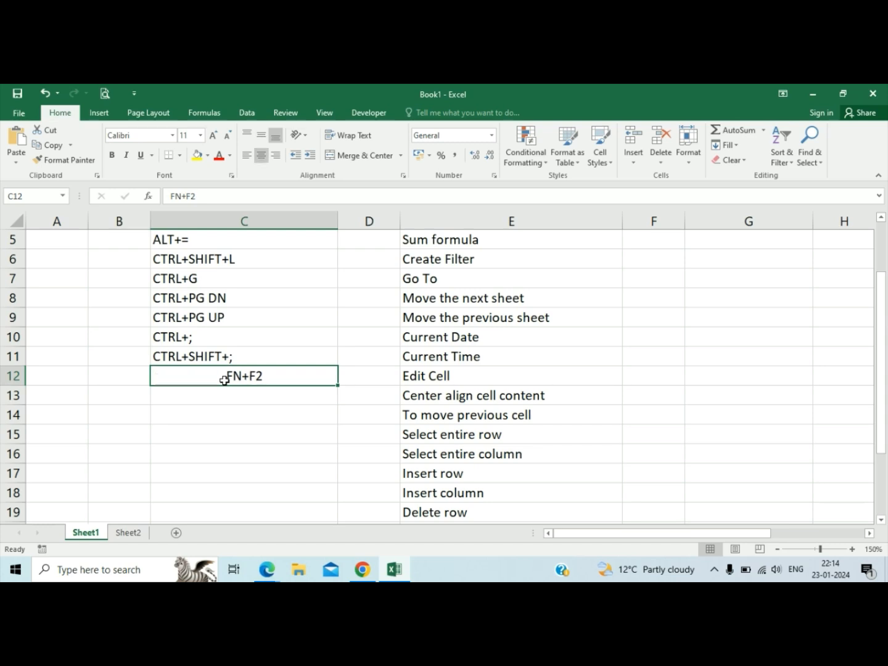
key(ctrl+z)
click(261, 158)
key(ctrl+z)
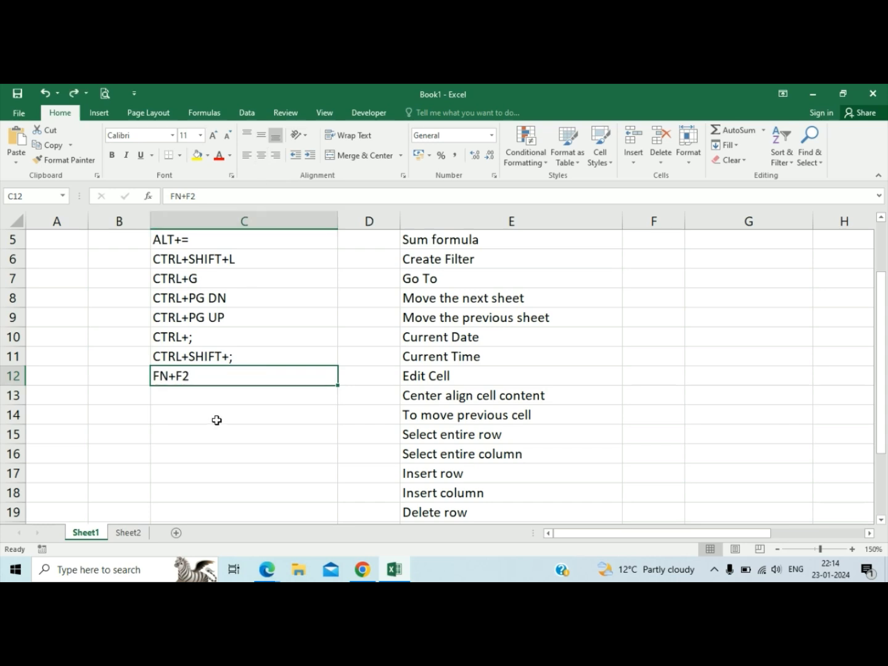
Enter ALT+H+A+C in C13 as the command for Center align cell content.
click(247, 400)
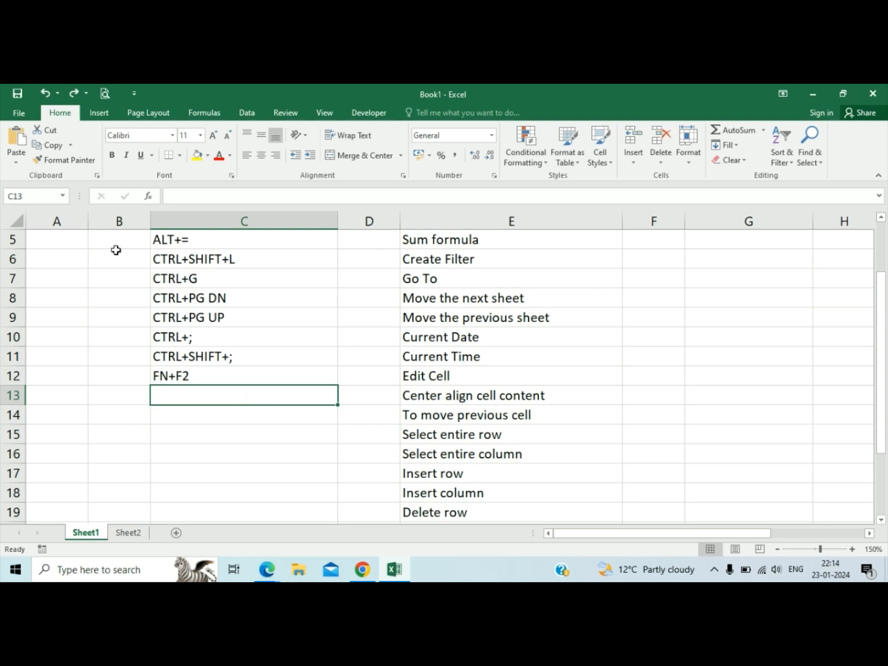
click(34, 264)
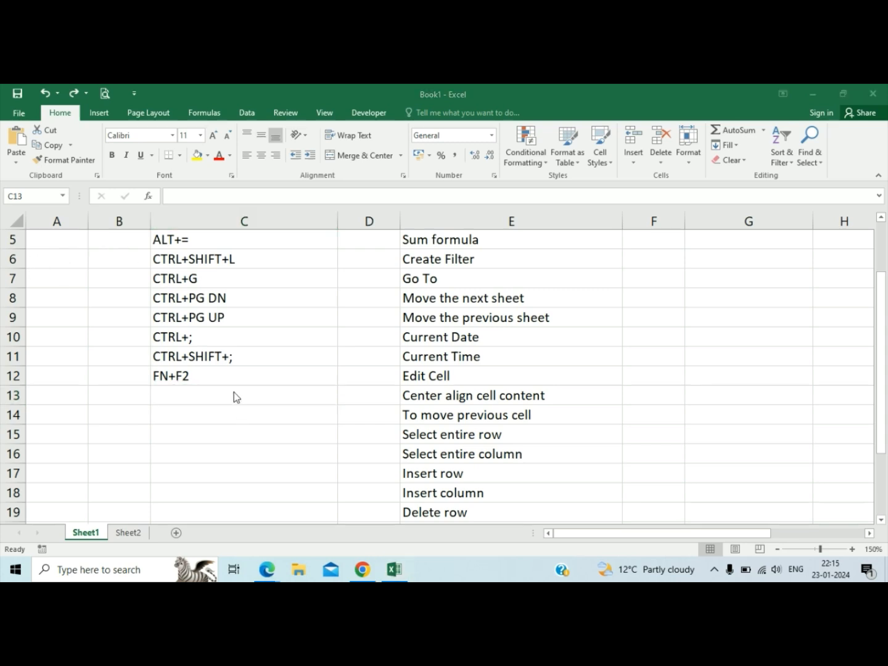
click(234, 392)
text(ALT)
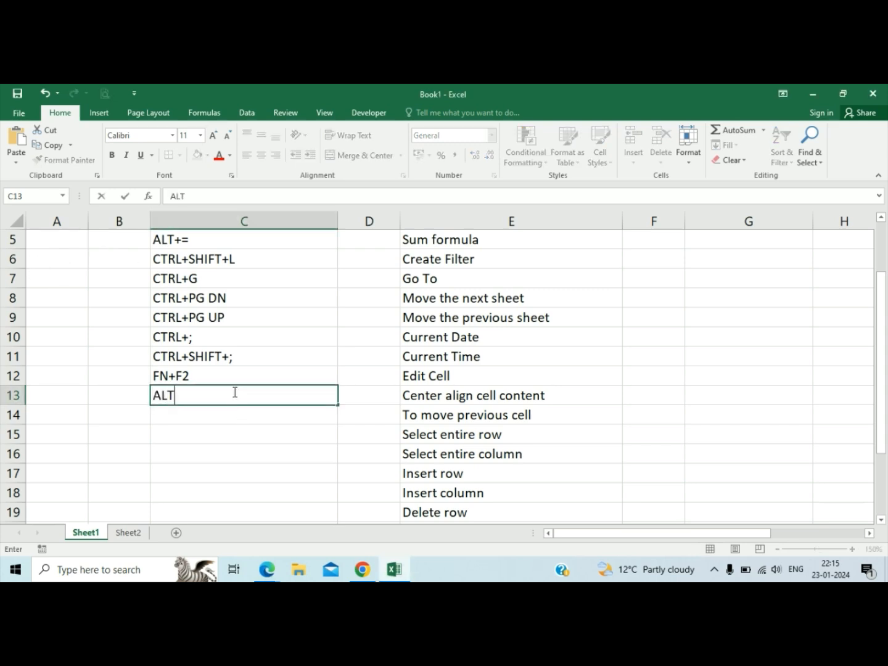
text(+H)
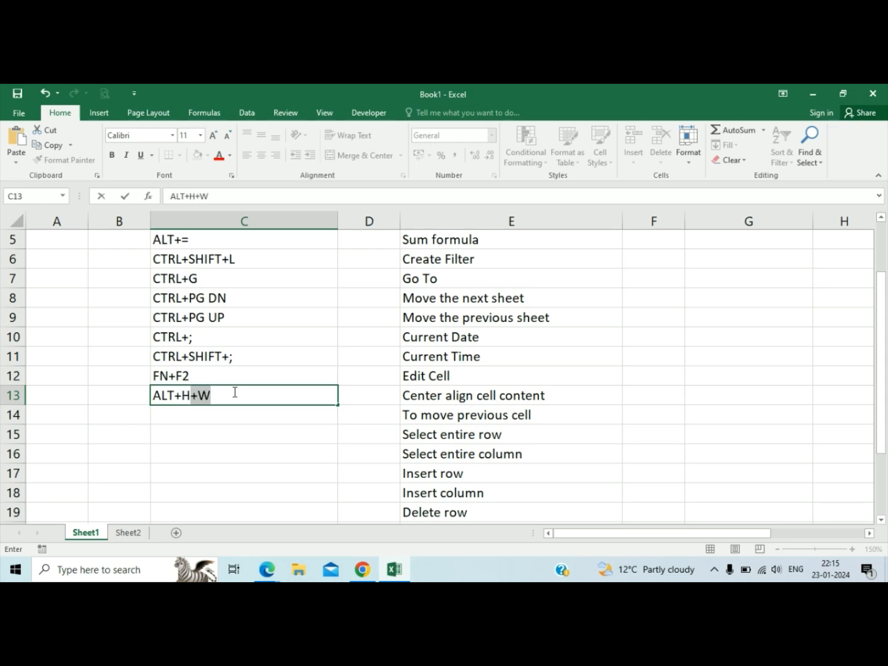
text(+A+C)
key(ctrl+Return)
key(Down)
key(Up)
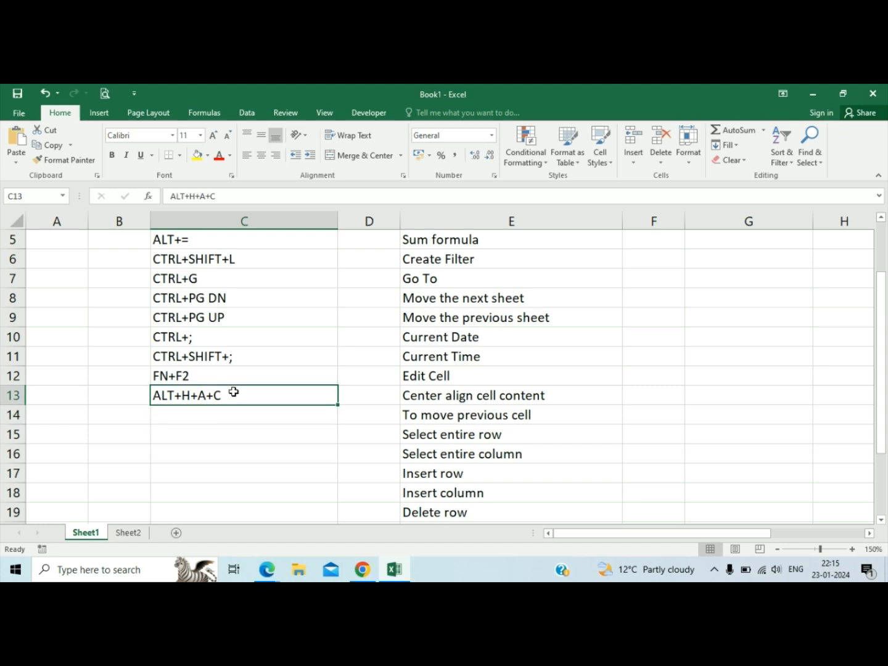
Demonstrate center-aligning the content of C13, restore its left alignment and move on to C14.
key(Right)
key(Right)
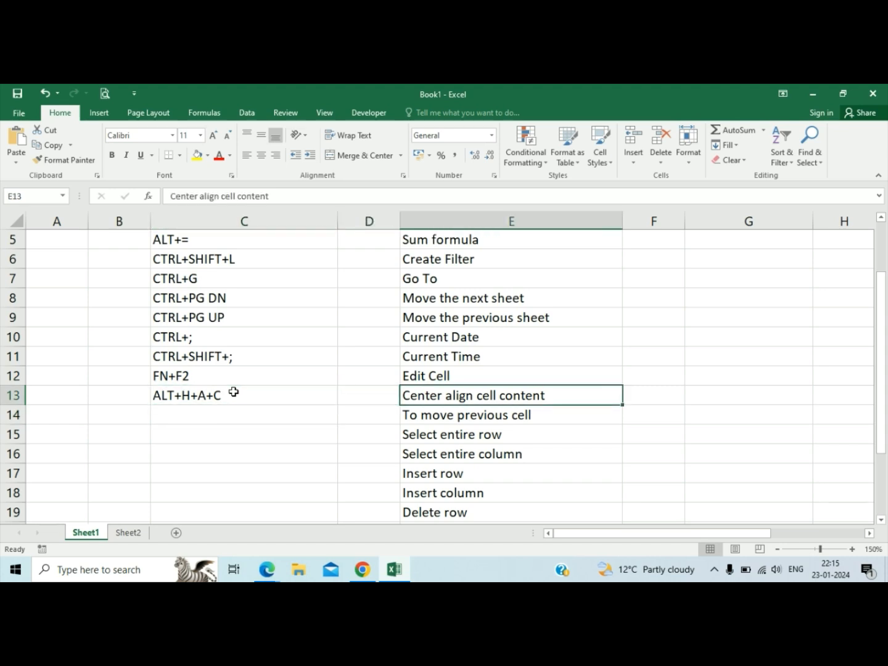
key(Left)
key(Left)
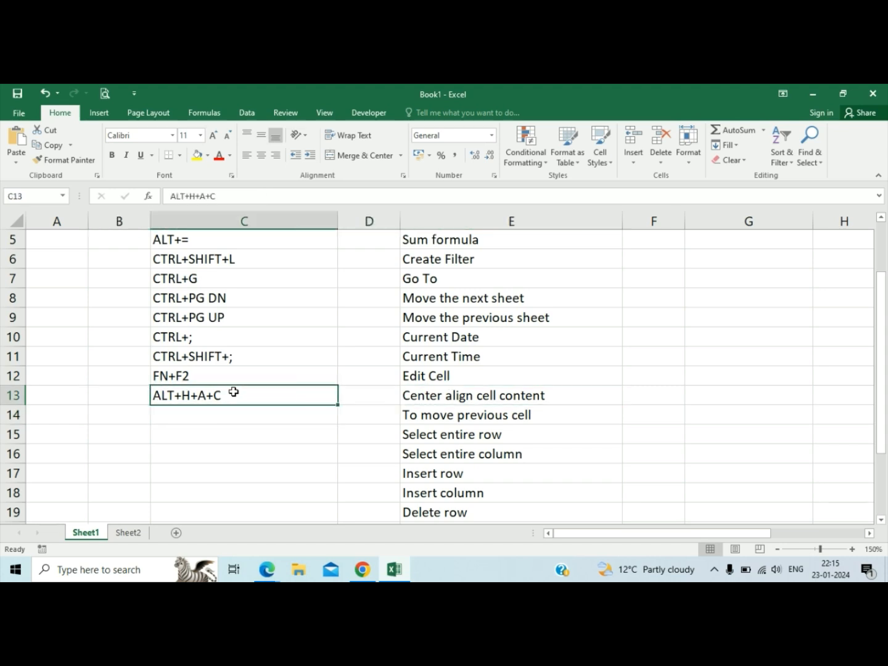
key(alt+h)
key(a)
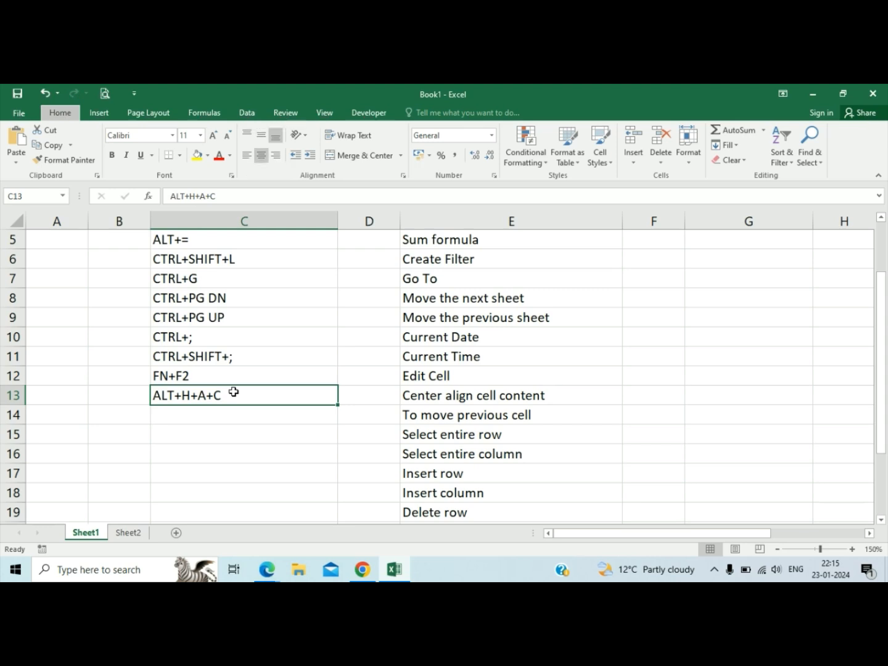
key(c)
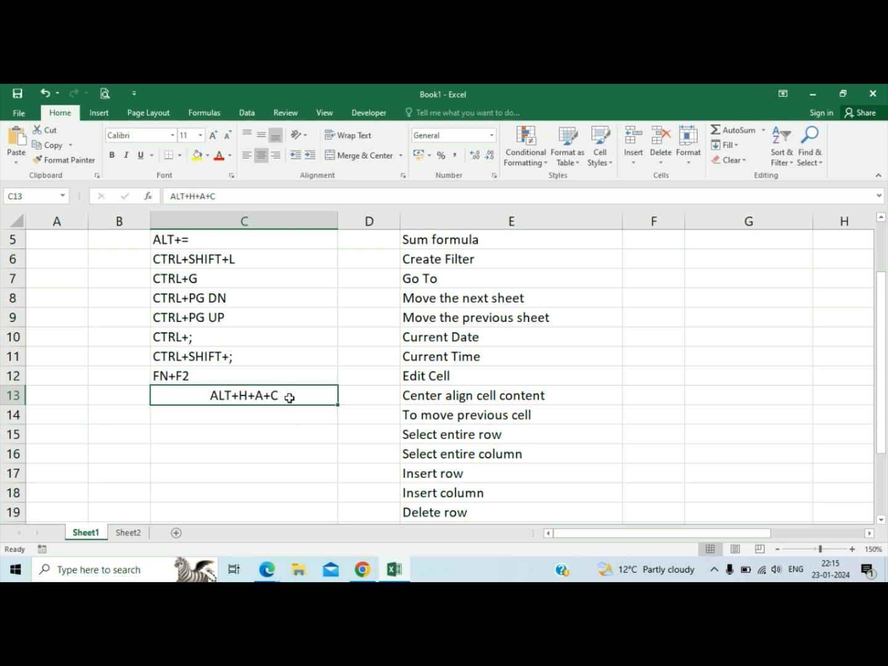
key(alt+h)
key(a)
key(l)
key(Return)
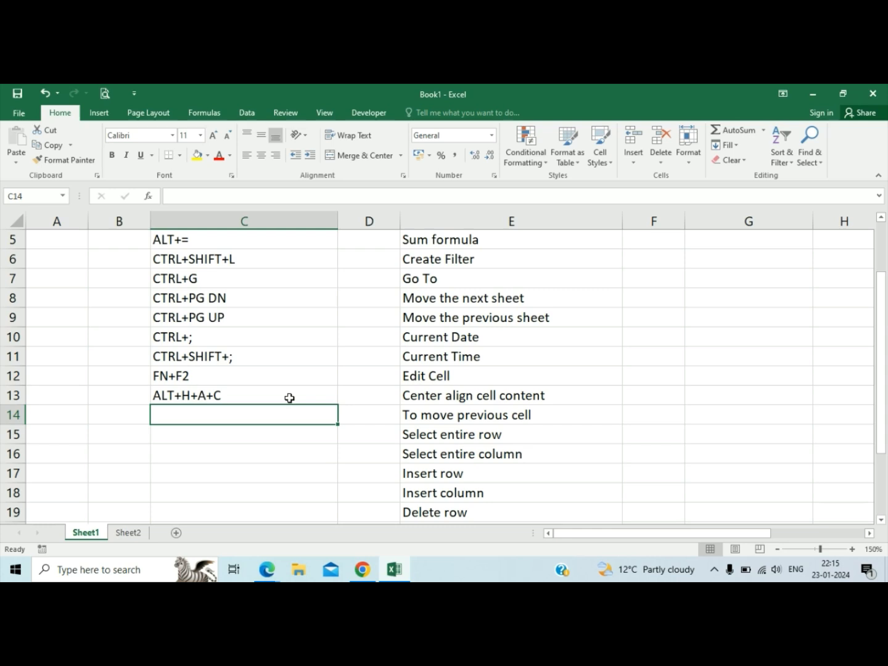
Enter the sample value 2 in F14 and in G14, moving back to F14.
key(Right)
key(Right)
key(Right)
text(2)
key(Tab)
text(2)
key(shift+Tab)
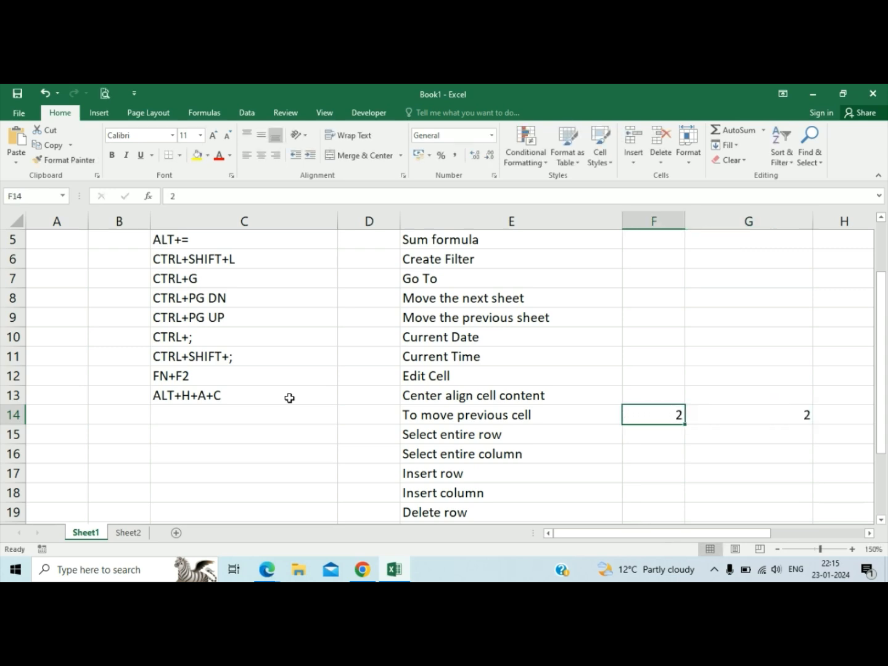
Demonstrate moving cell by cell backward and forward along row 14, ending with C14 selected.
key(shift+Tab)
key(shift+Tab)
key(Tab)
key(Tab)
key(Tab)
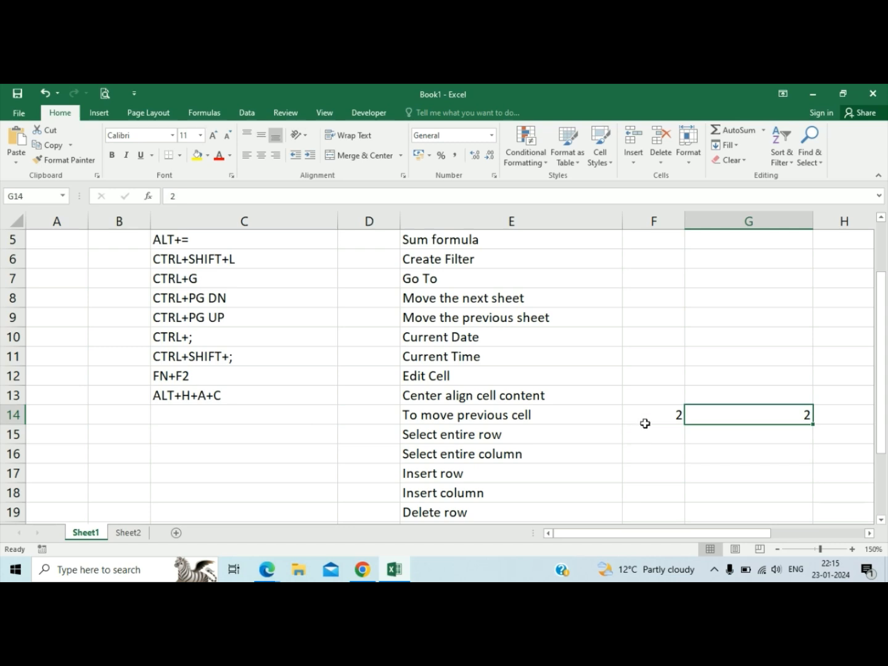
key(shift+Tab)
key(shift+Tab)
key(shift+Tab)
key(shift+Tab)
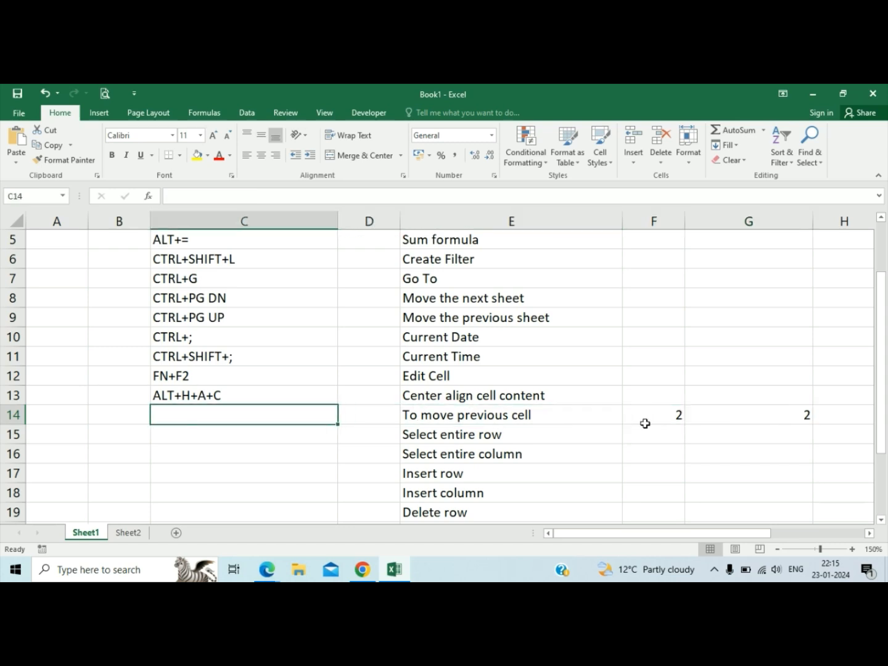
Enter SHIFT+TAB in C14 as the command for To move previous cell.
text(SHIFT)
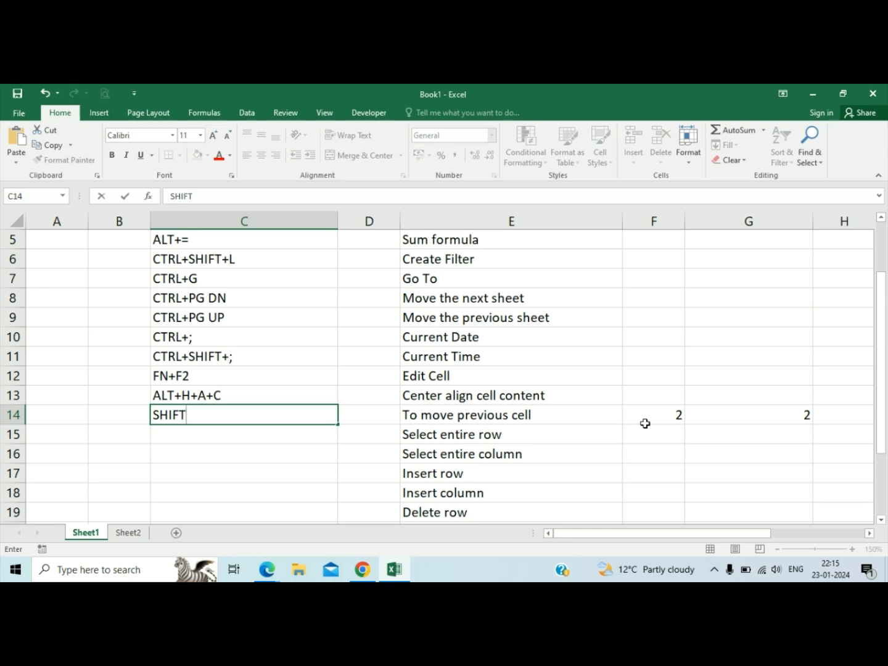
text(+TAB)
key(Return)
Demonstrate moving to the next and previous cells along rows 14 and 15, ending with C15 selected.
key(Up)
key(Tab)
key(Tab)
key(Tab)
key(Tab)
key(shift+Tab)
key(Down)
key(shift+Tab)
key(shift+Tab)
key(shift+Tab)
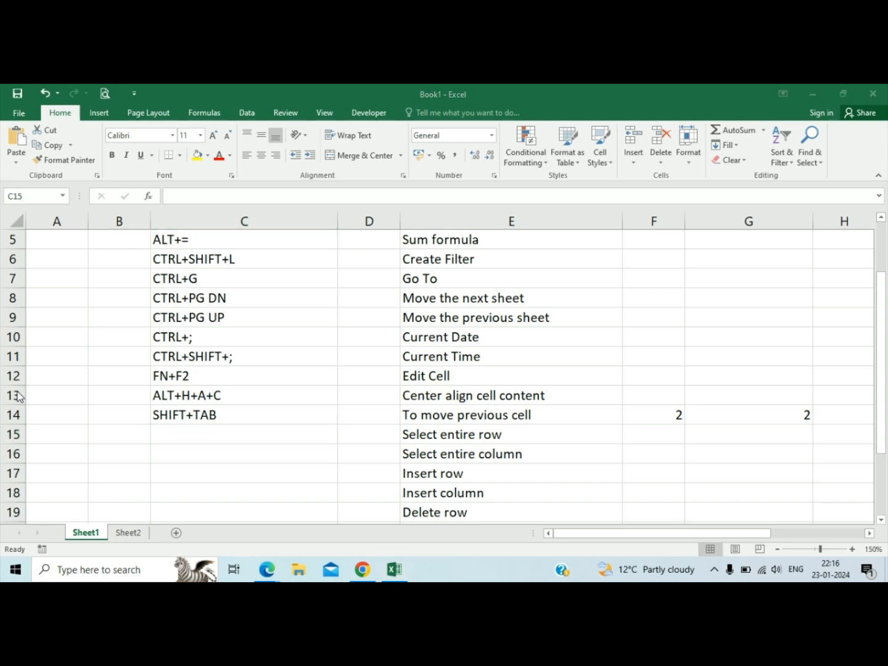
Demonstrate selecting the entire row 14 starting from C14.
click(166, 393)
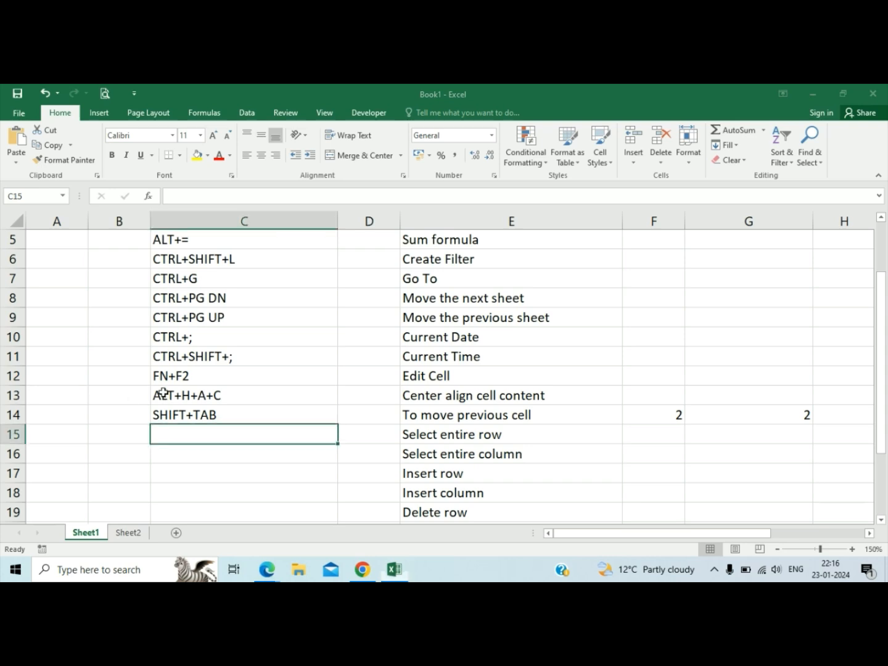
click(211, 395)
click(252, 346)
click(219, 401)
click(221, 410)
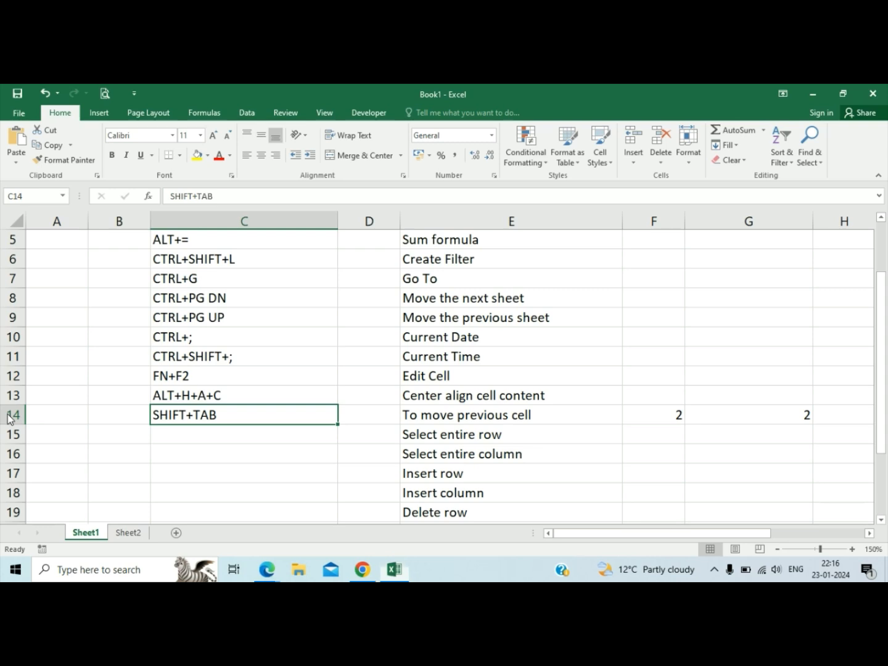
click(183, 412)
key(shift+space)
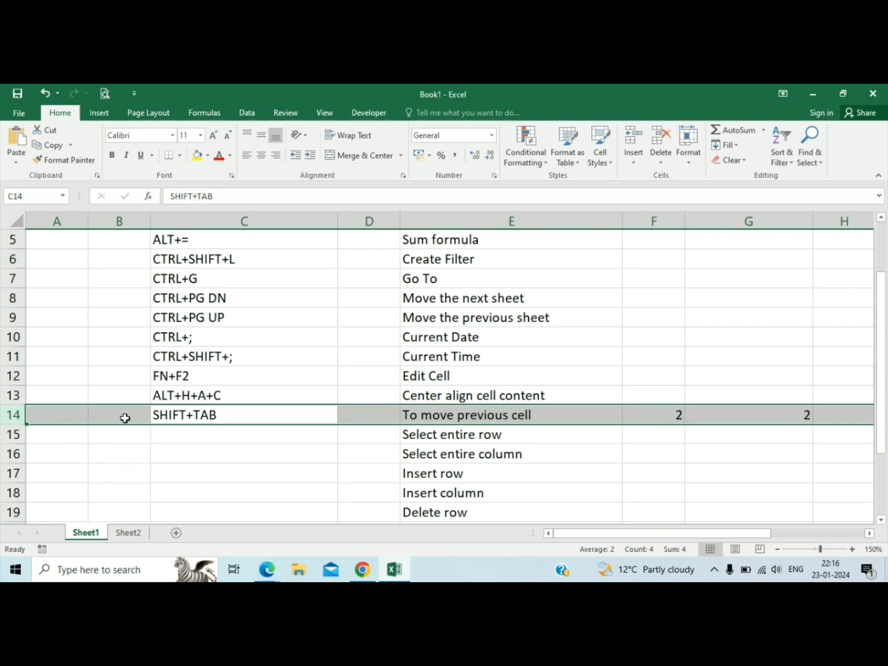
Enter SHIFT+SPACE in C15 as the command for Select entire row, and select the whole of row 15.
click(185, 436)
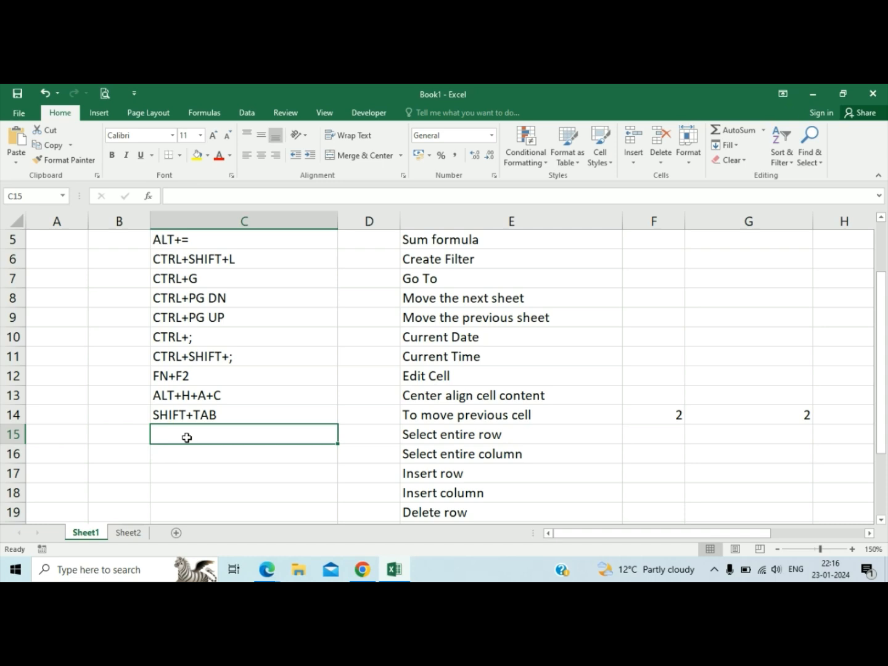
text(SHIFT)
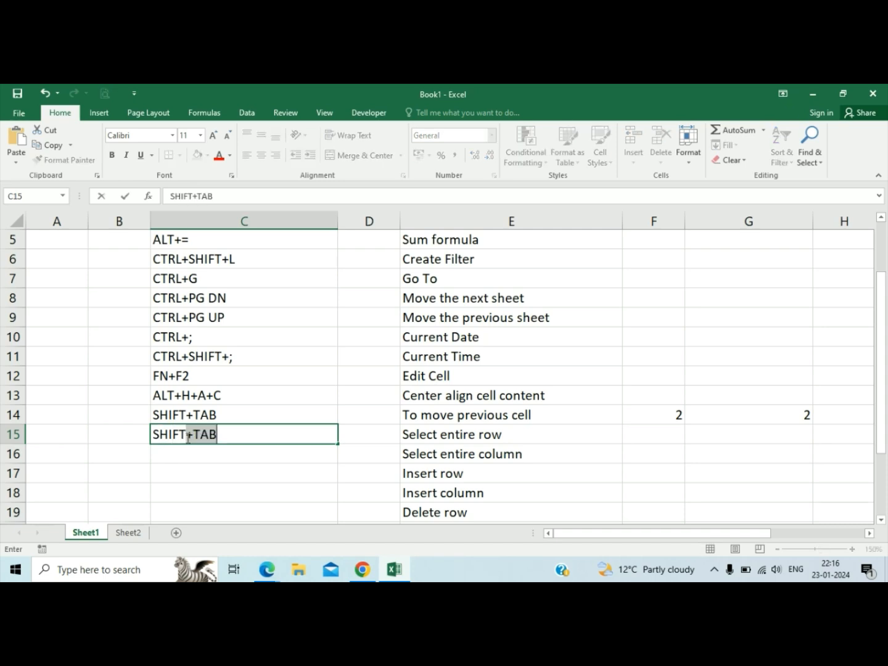
text(+SPACE)
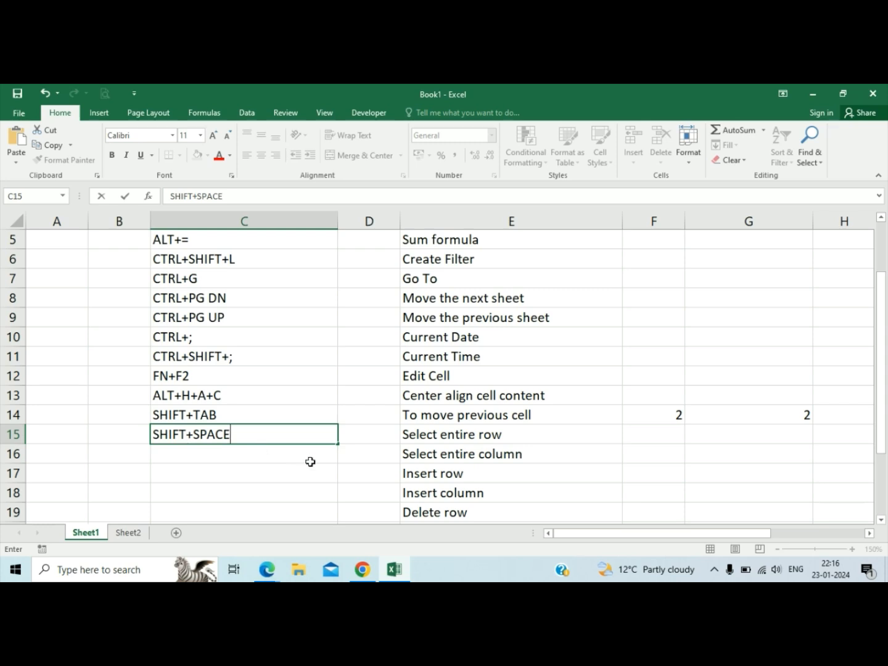
key(Return)
key(Up)
key(shift+space)
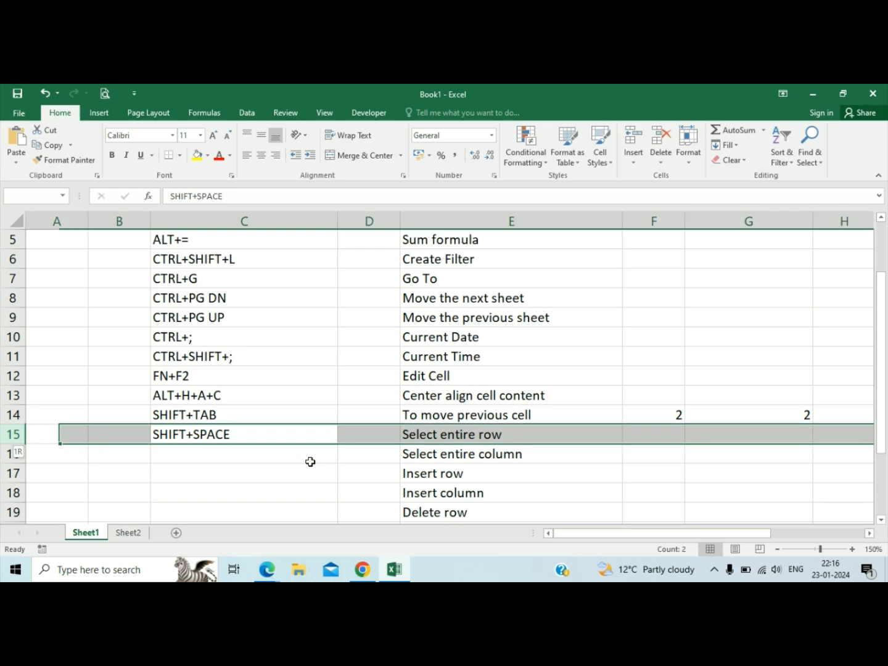
Demonstrate selecting the whole of column C with the mouse, returning to C16.
click(305, 454)
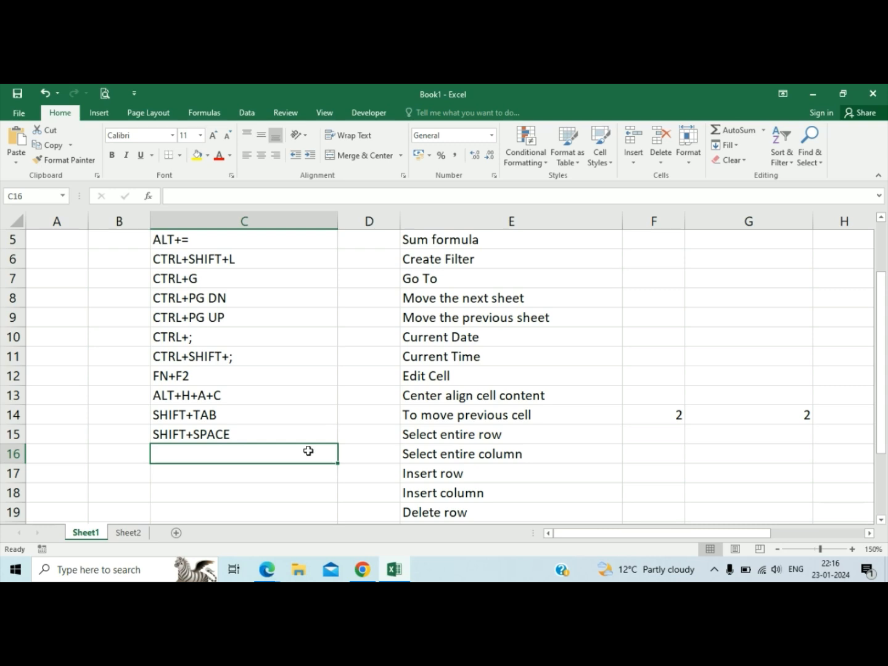
click(284, 216)
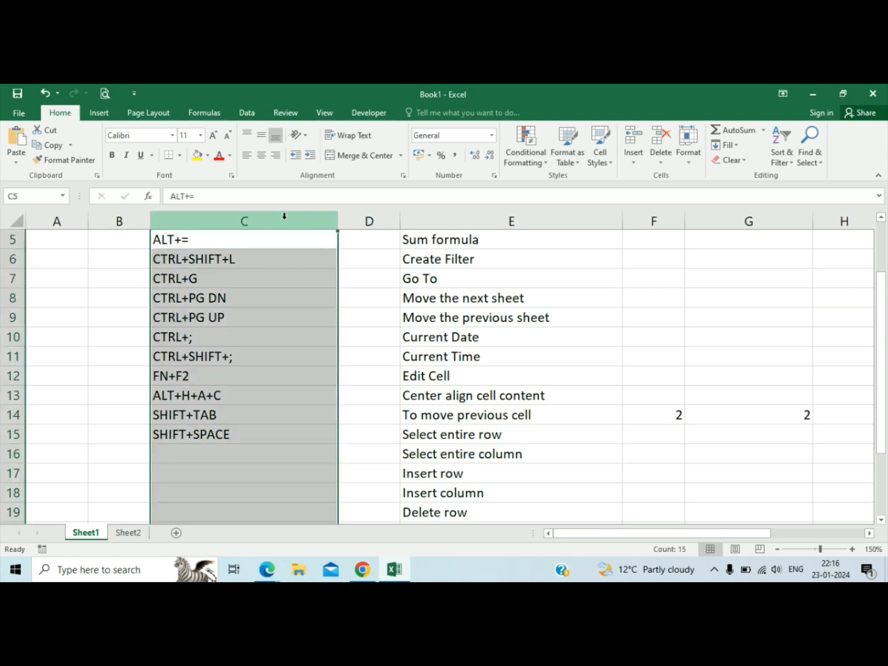
click(265, 453)
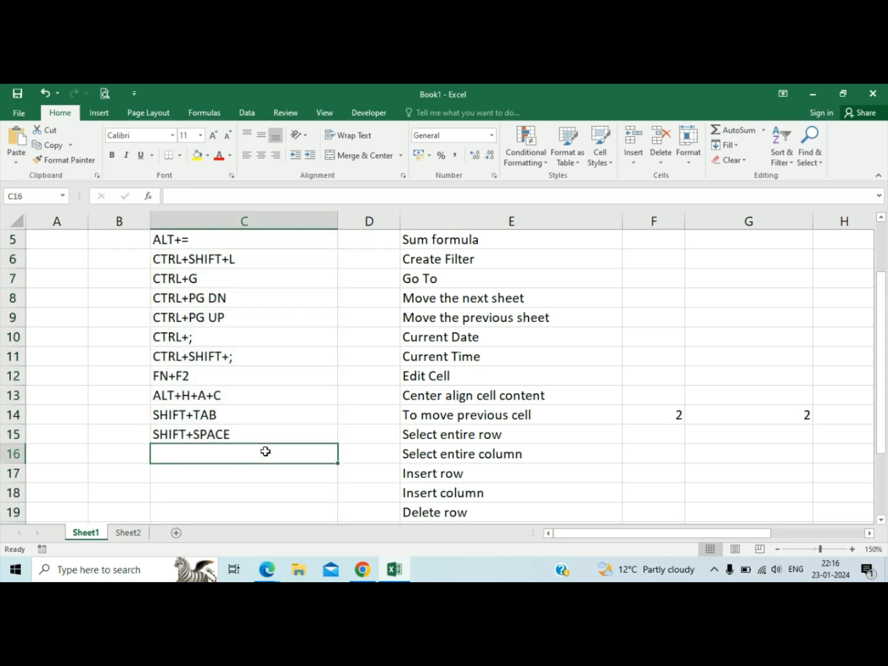
Enter CTRL+SPACE in C16 as the command for Select entire column.
text(CTRL)
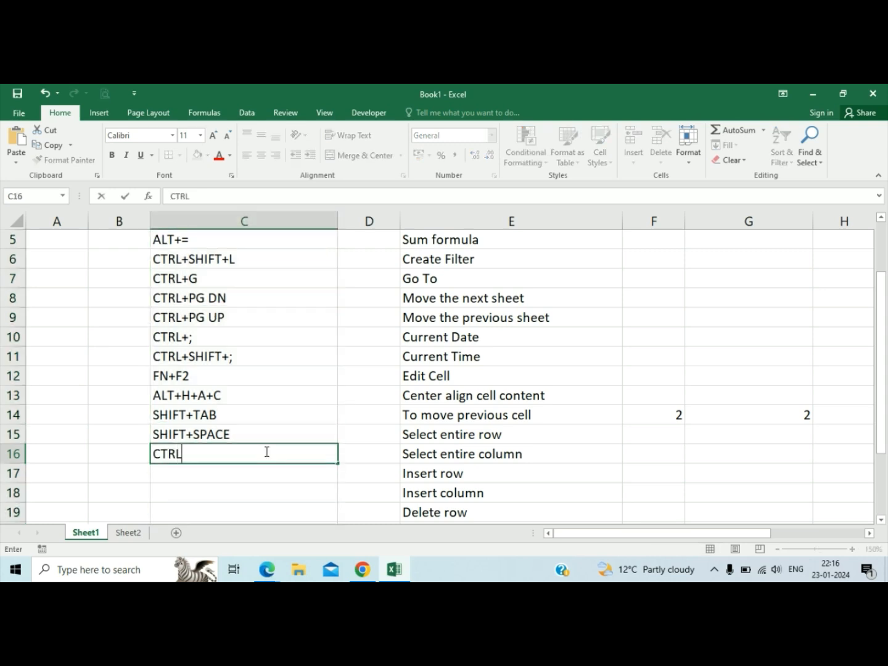
text(+SPACE)
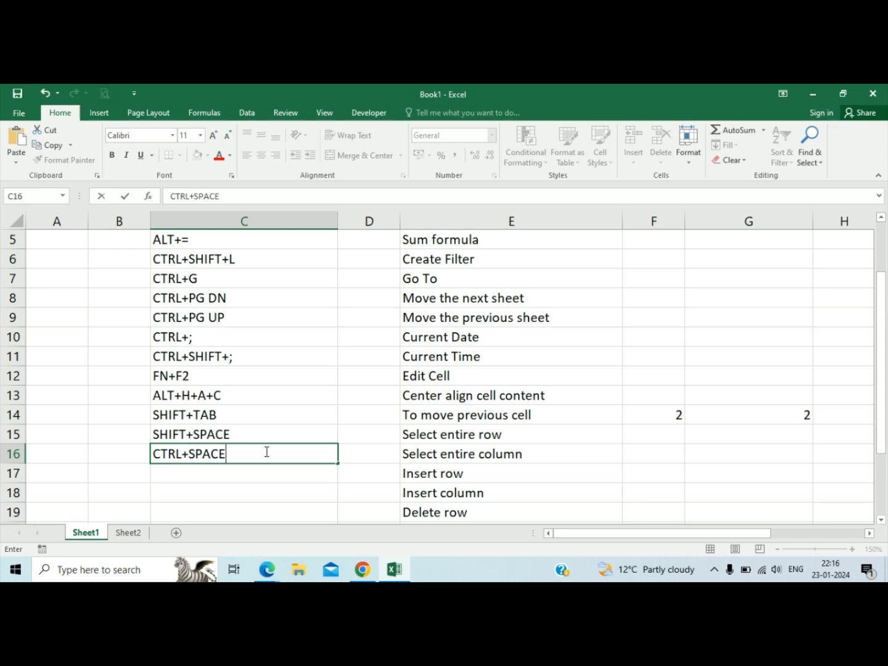
key(Return)
Demonstrate the Select entire column shortcut on column C, ending with C17 selected.
key(ctrl+space)
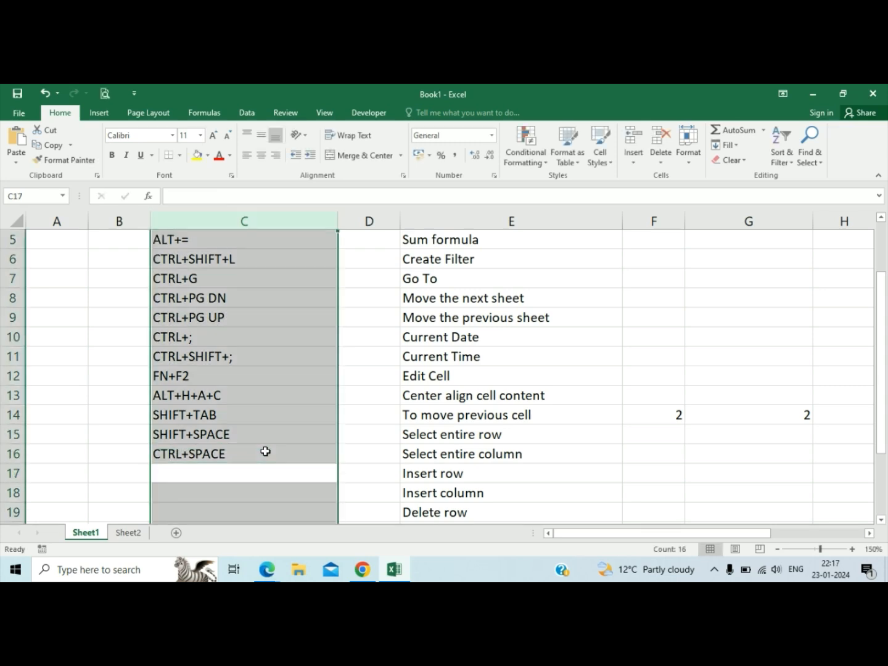
key(Left)
key(Right)
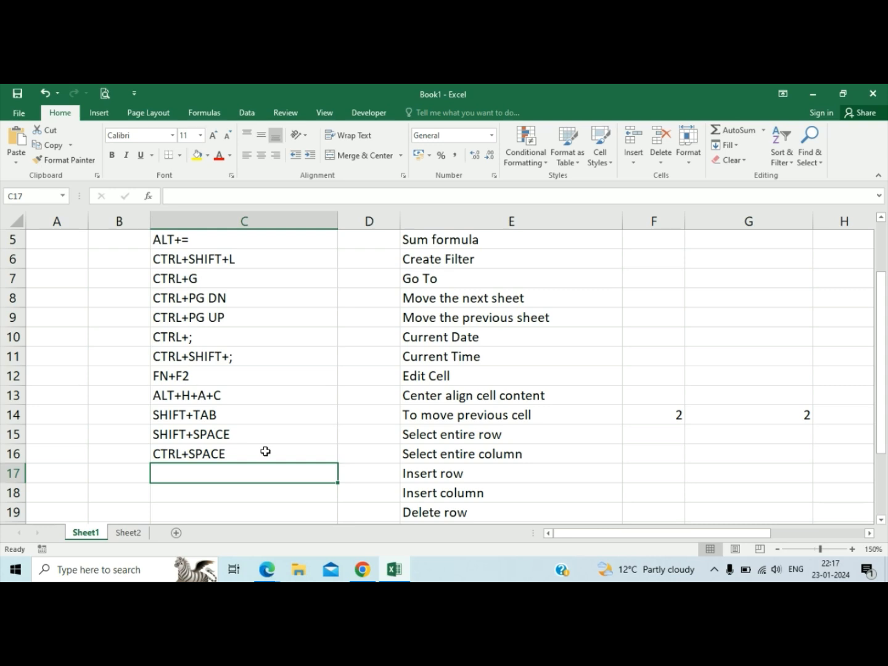
key(Up)
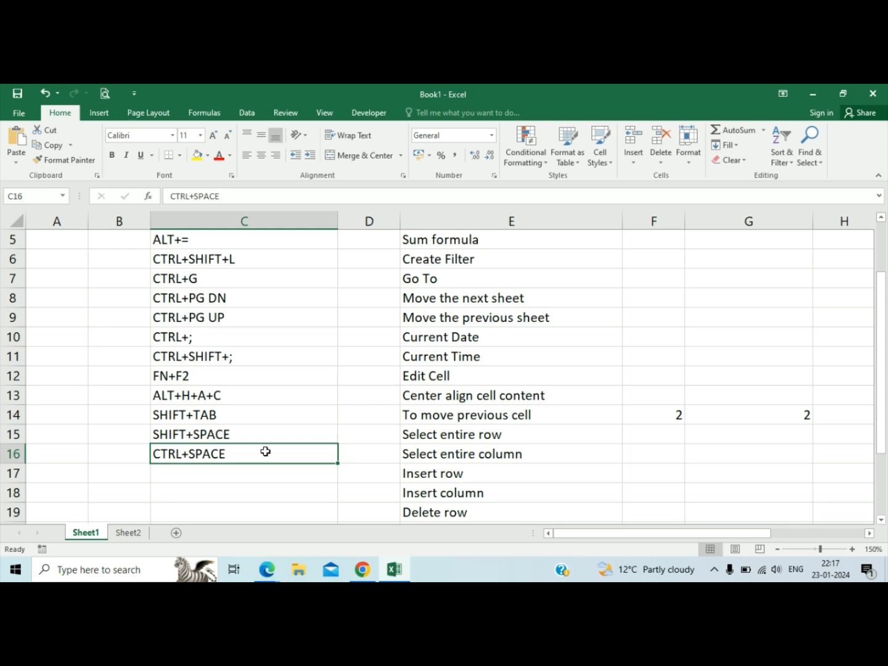
key(Down)
Insert a blank row at row 17, directly above the Insert row entry.
scroll(455, 343, down, 3)
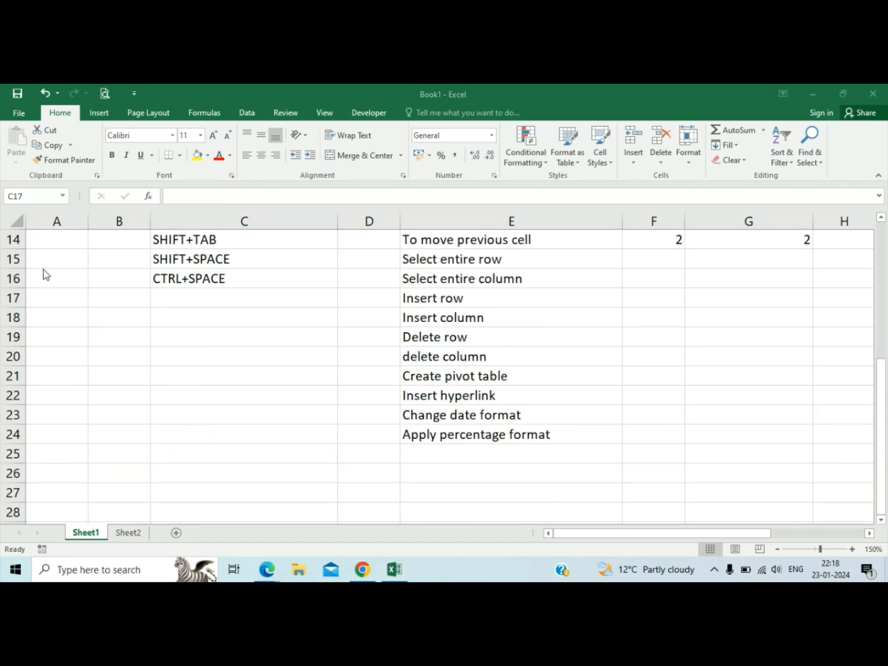
key(shift+Tab)
key(Tab)
key(Tab)
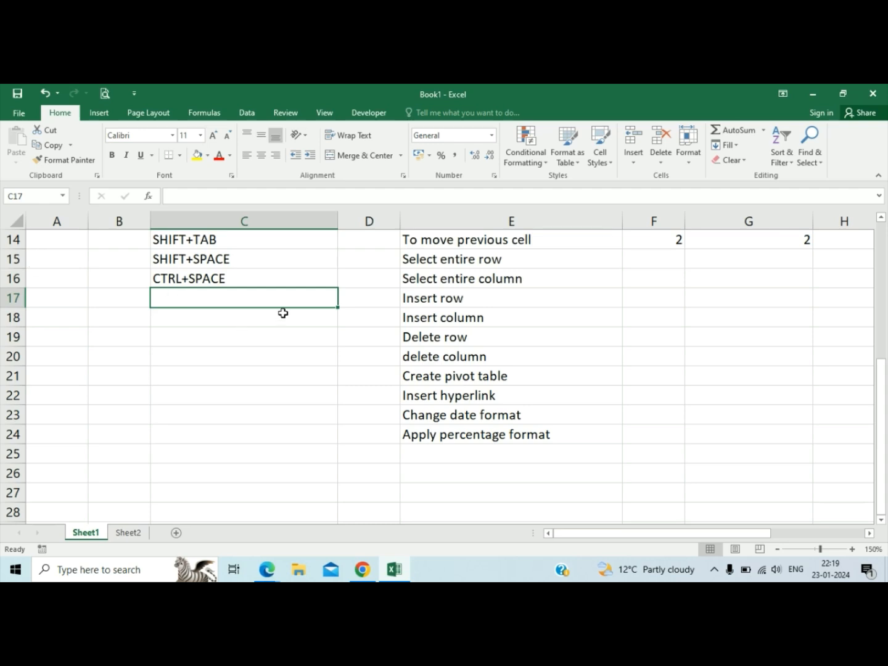
key(shift+space)
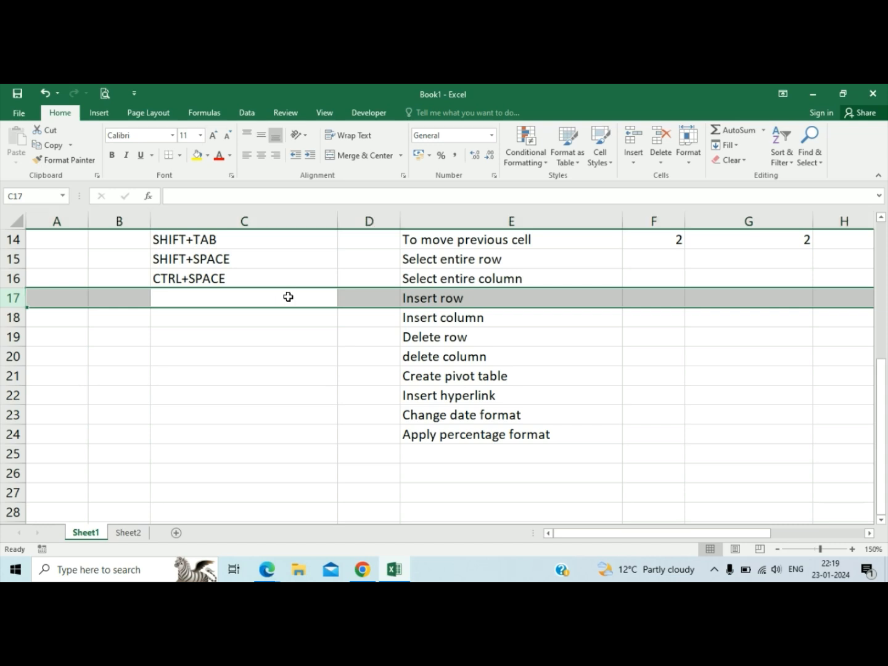
key(ctrl+shift+plus)
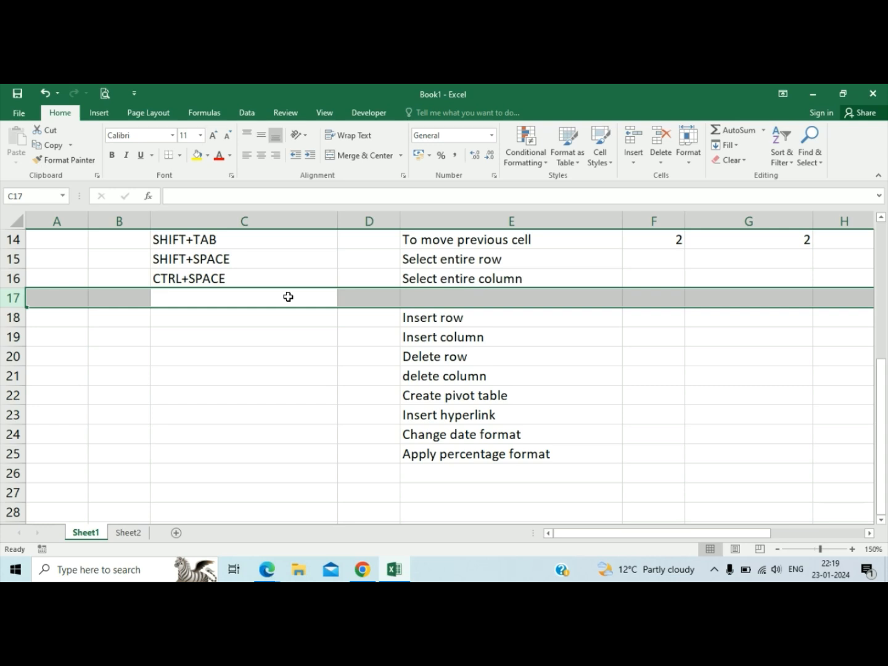
Insert another blank row at row 21, directly above the delete column entry.
click(410, 357)
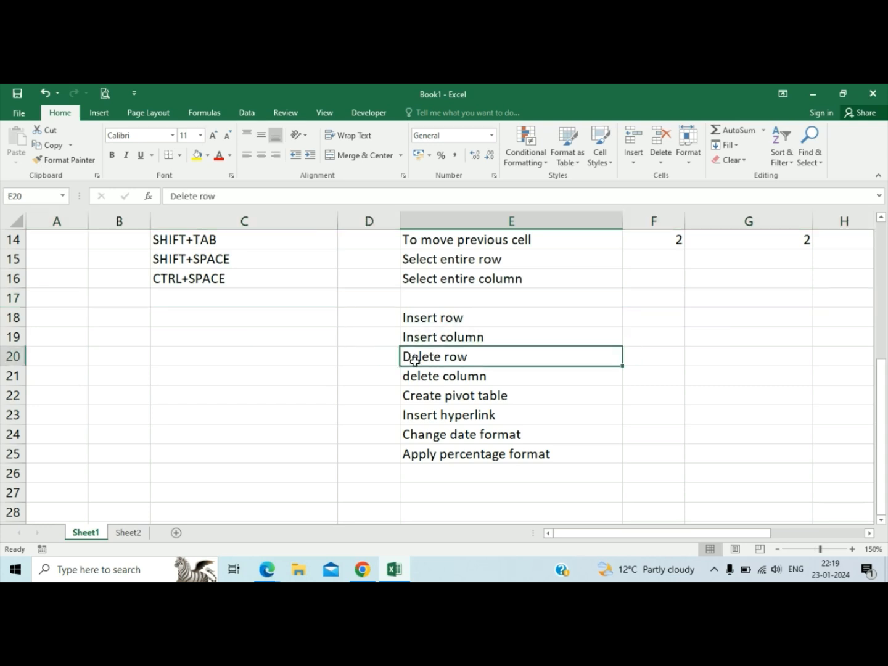
click(452, 376)
key(shift+space)
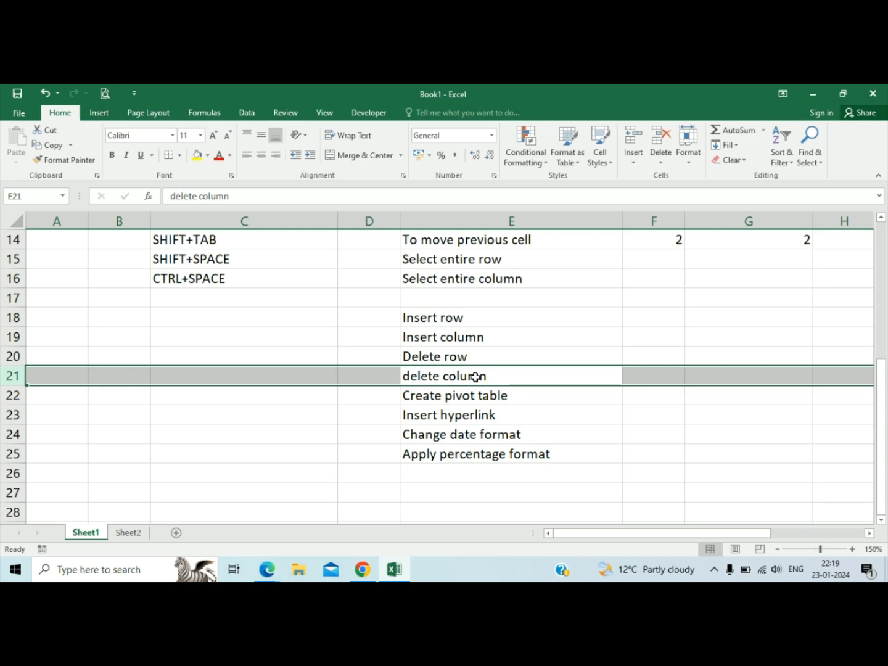
key(ctrl+shift+plus)
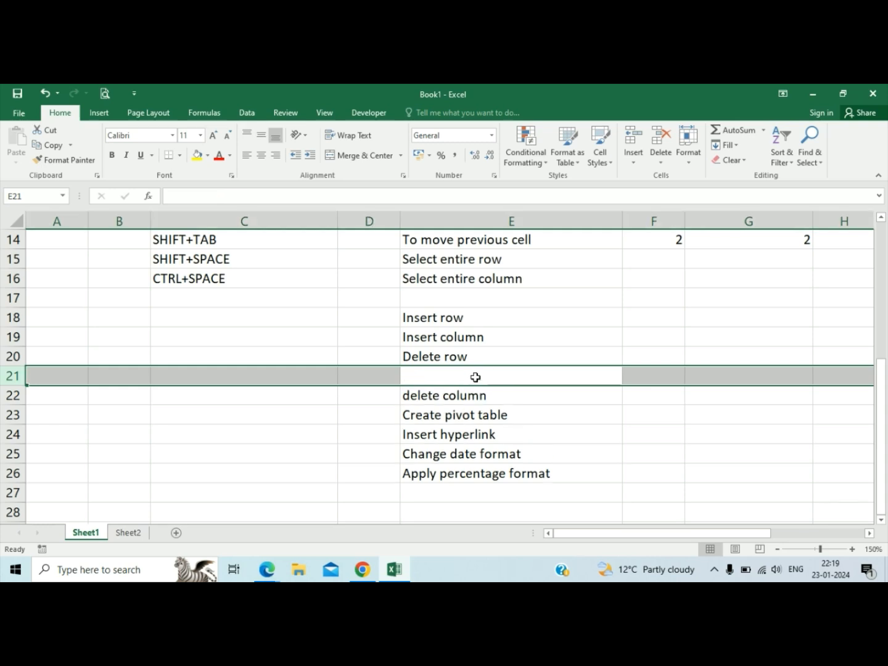
Undo both row insertions and return to cell C17.
key(ctrl+z)
key(Up)
key(Up)
key(Up)
key(Up)
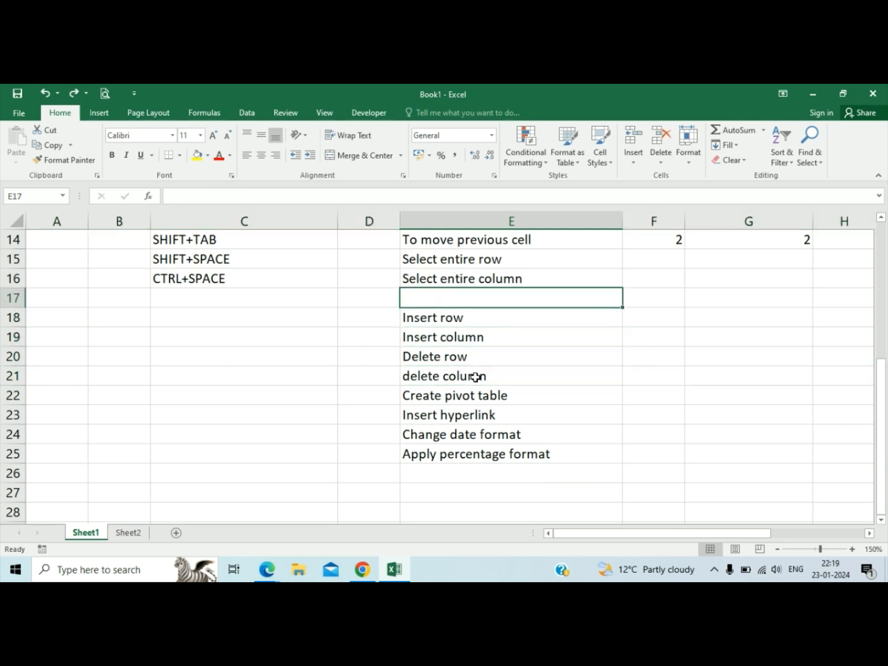
key(ctrl+z)
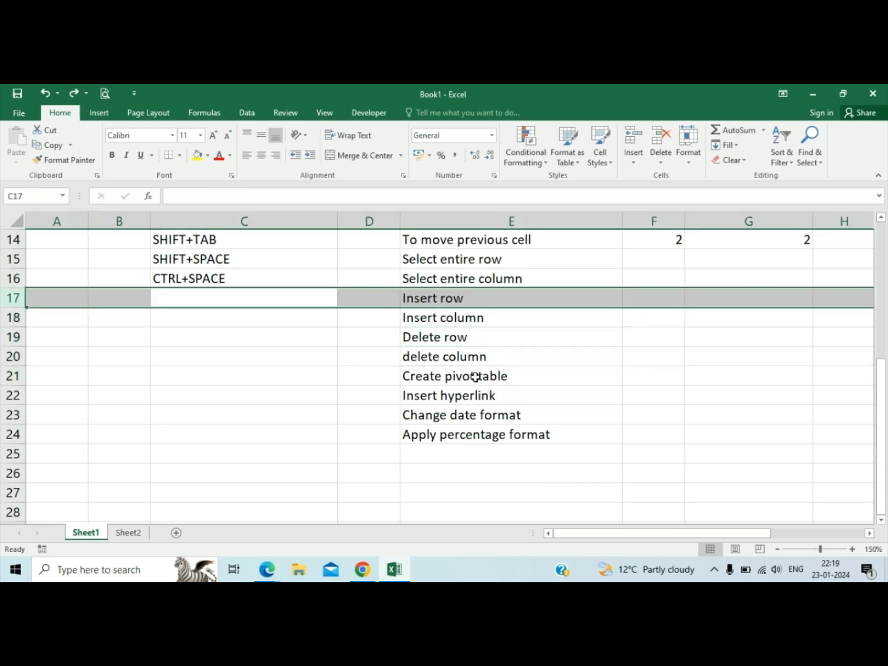
key(Left)
key(Right)
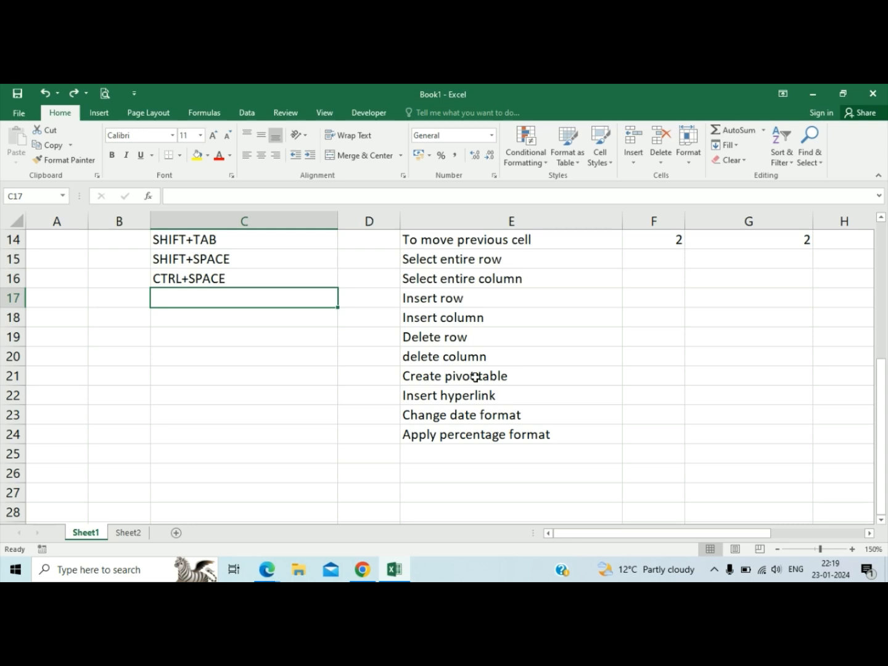
Enter CTRL+SHIFT++ in C17 as the command for Insert row.
text(CTRL+)
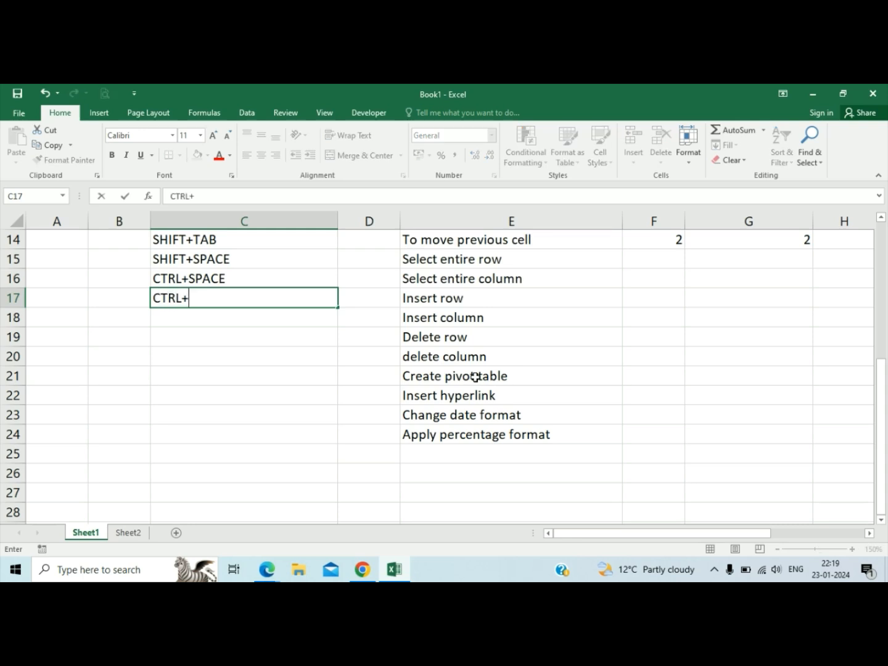
text(SHIFT+)
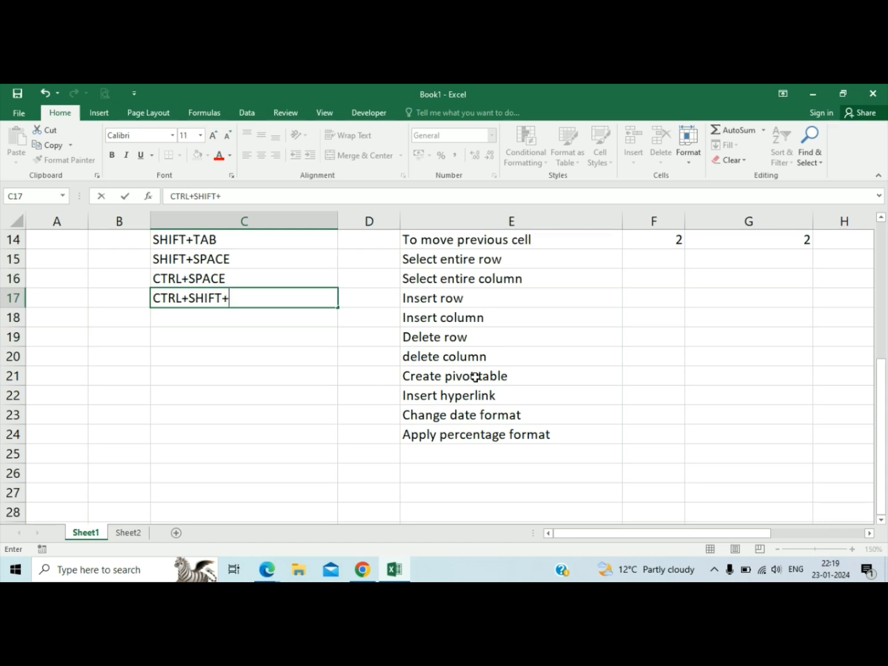
text(+)
key(shift+Tab)
key(Tab)
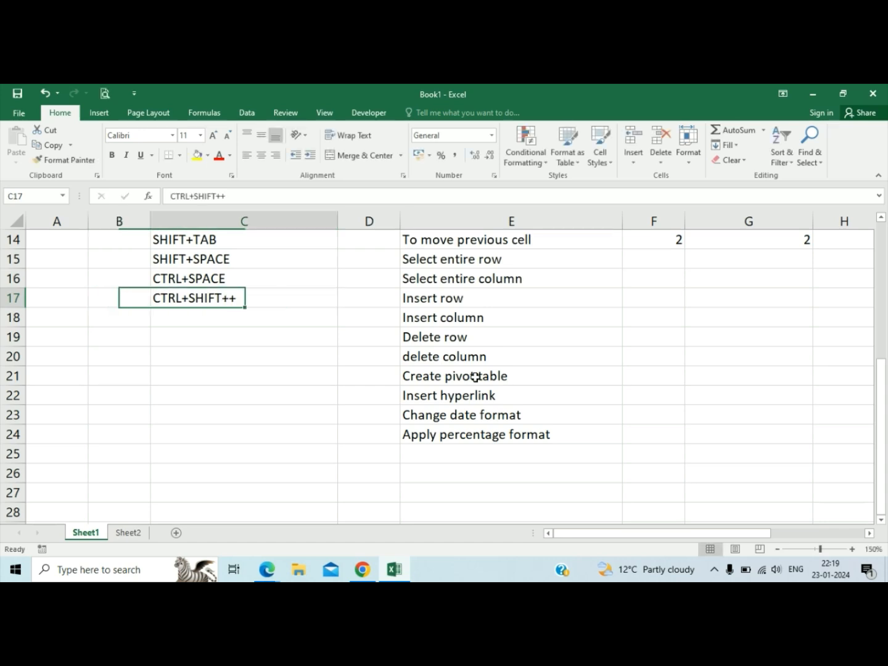
Edit C17 to put a space between the two plus signs, so it reads CTRL+SHIFT+ +.
key(F2)
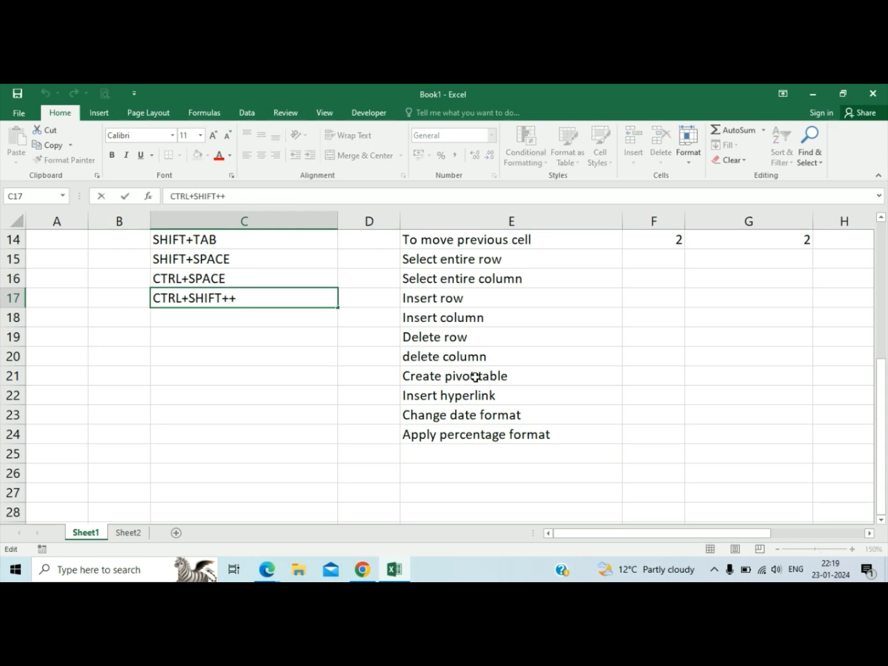
text(")
key(BackSpace)
key(Return)
key(Tab)
key(Up)
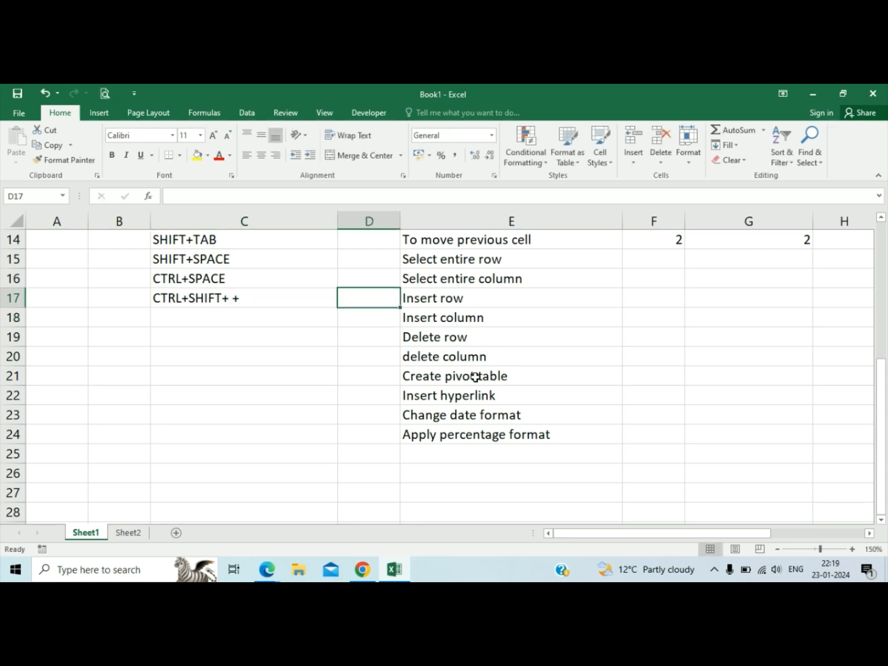
Demonstrate inserting a blank column at column D from cell D18, and undo the insertion.
key(Down)
key(Tab)
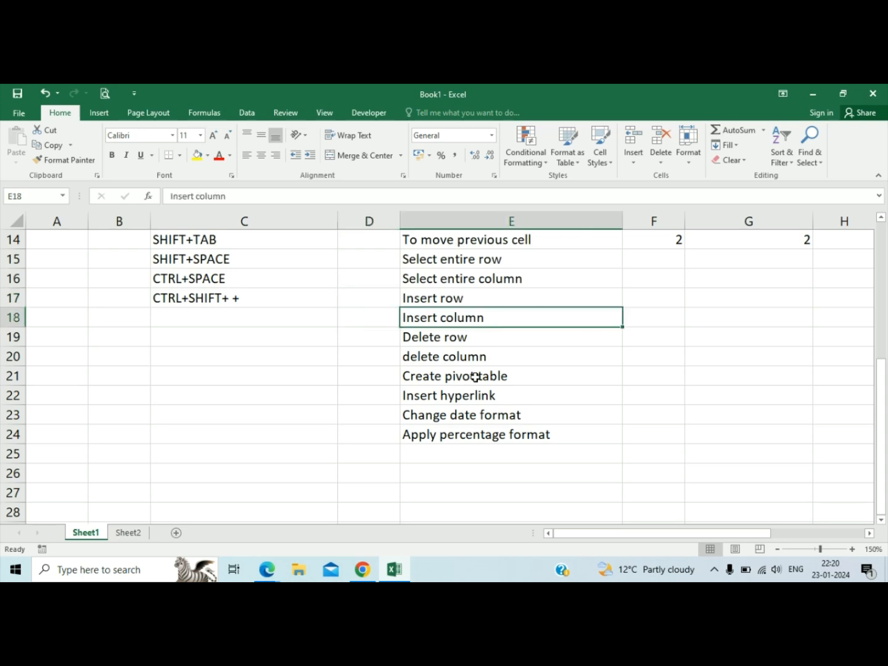
key(shift+Tab)
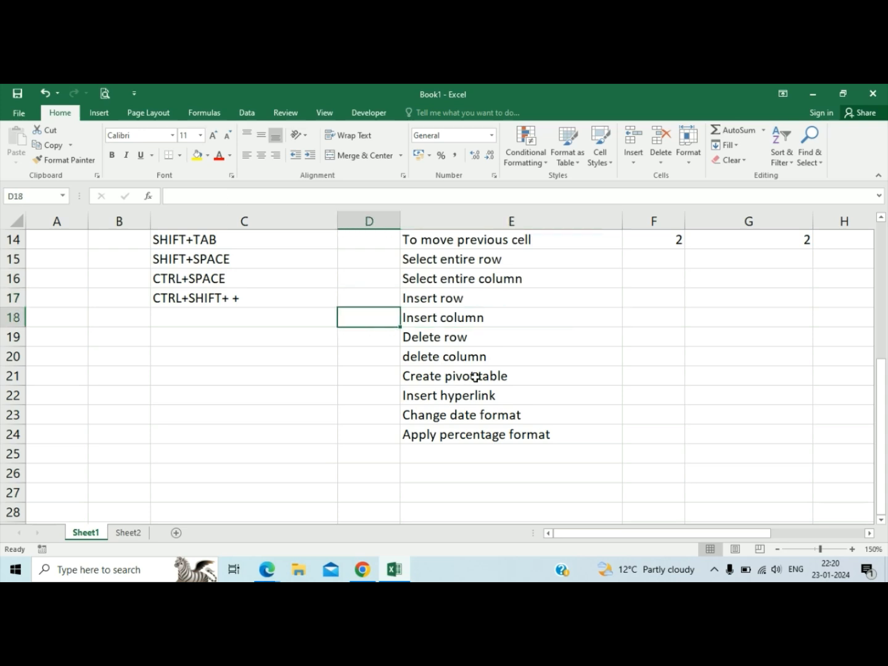
key(ctrl+space)
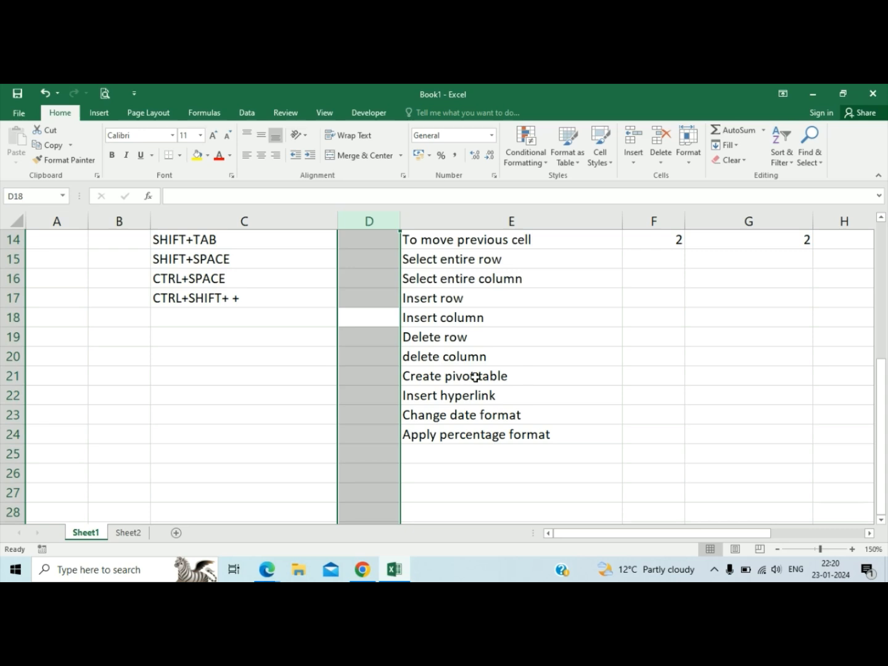
key(ctrl+shift+plus)
key(ctrl+z)
key(Left)
key(Left)
key(Right)
key(Right)
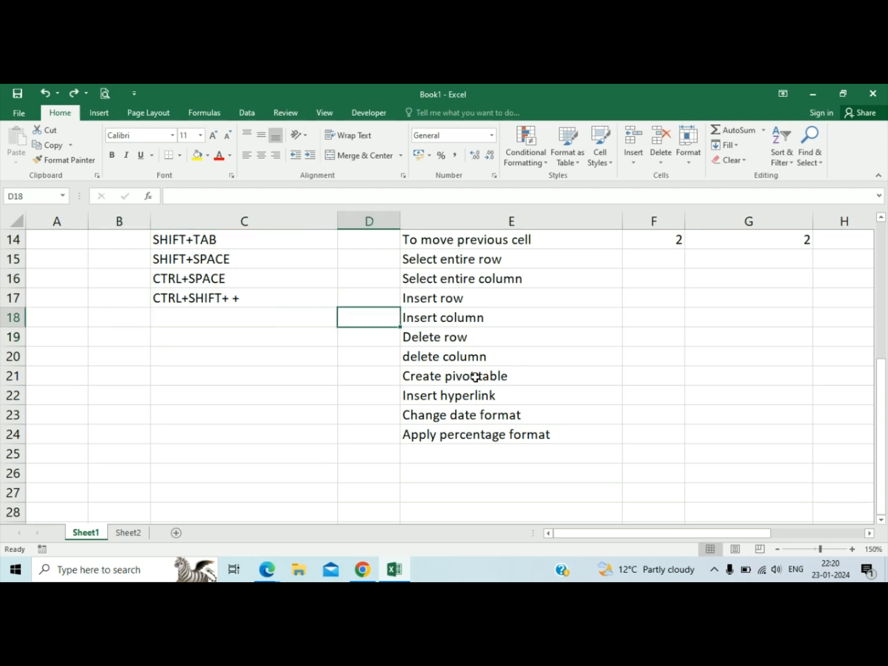
Fill the CTRL+SHIFT+ + command from C17 down into C18 for Insert column.
key(ctrl+space)
key(Left)
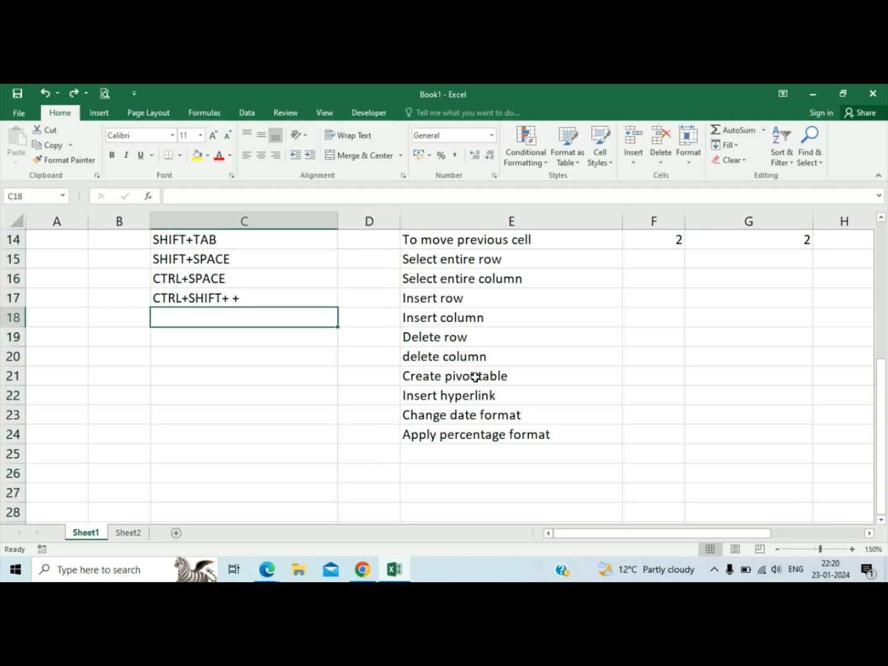
key(ctrl+d)
key(Right)
key(Left)
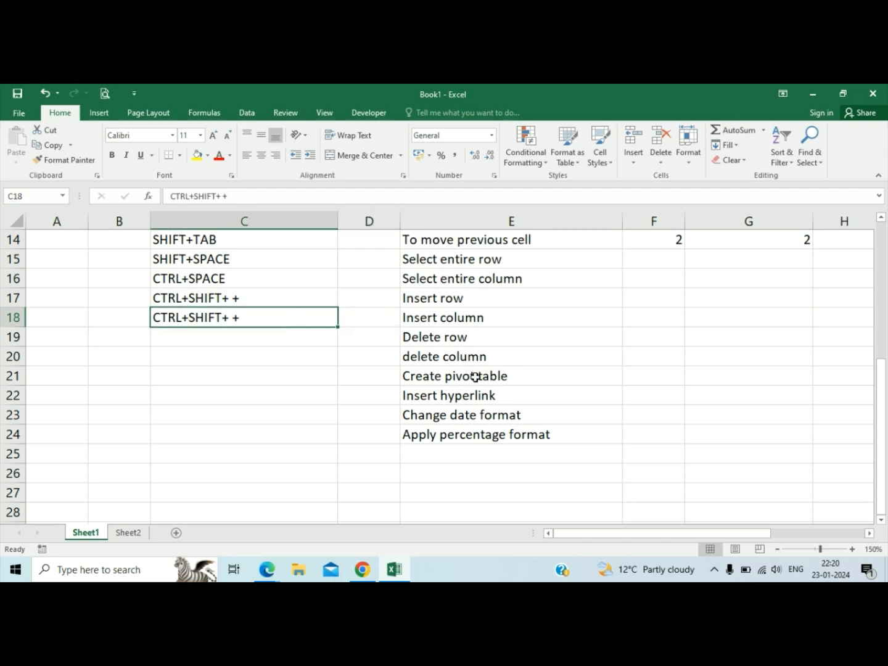
Demonstrate deleting a row by inserting a blank row at row 19 and removing it, returning to C19.
key(Down)
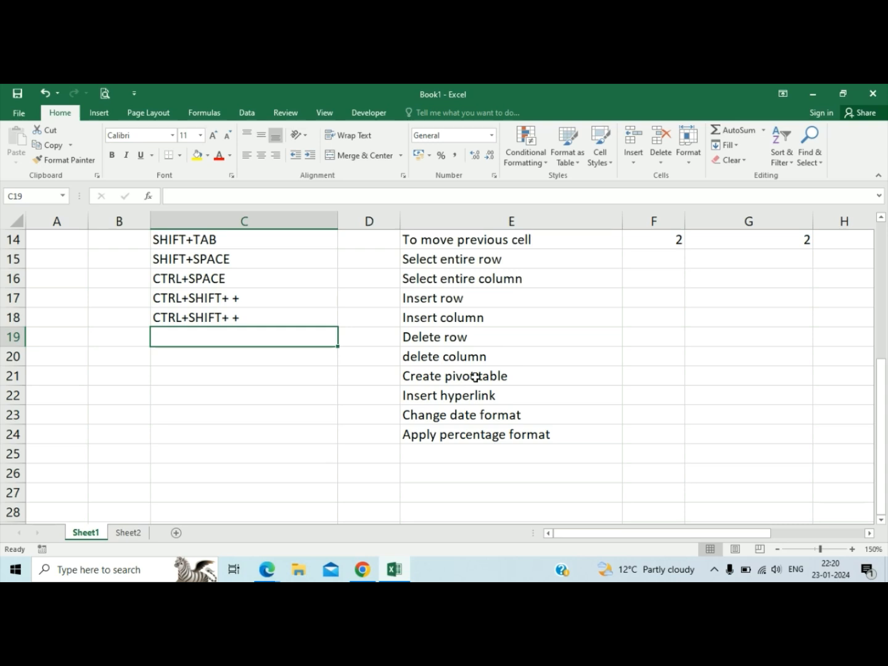
key(shift+space)
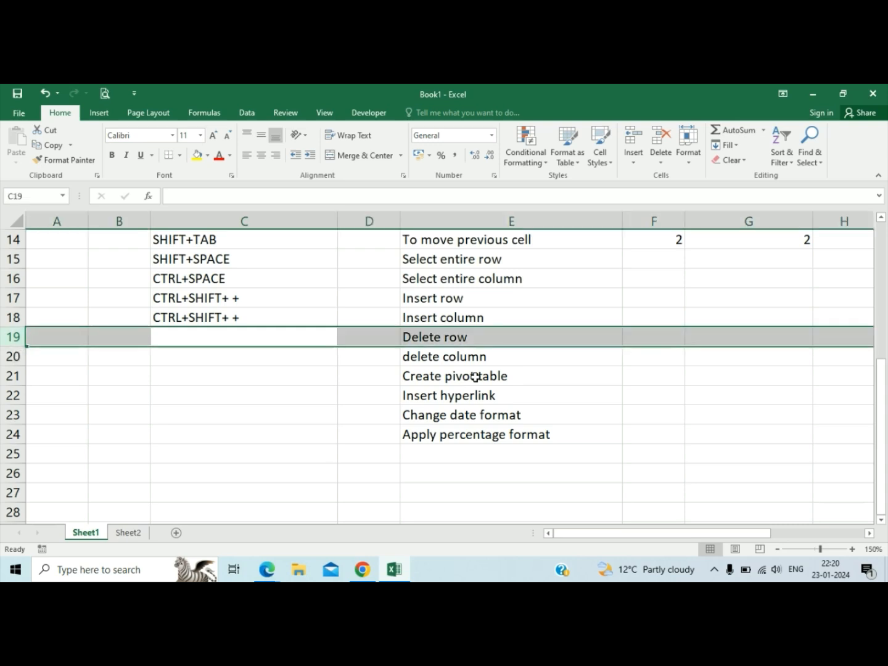
key(ctrl+shift+plus)
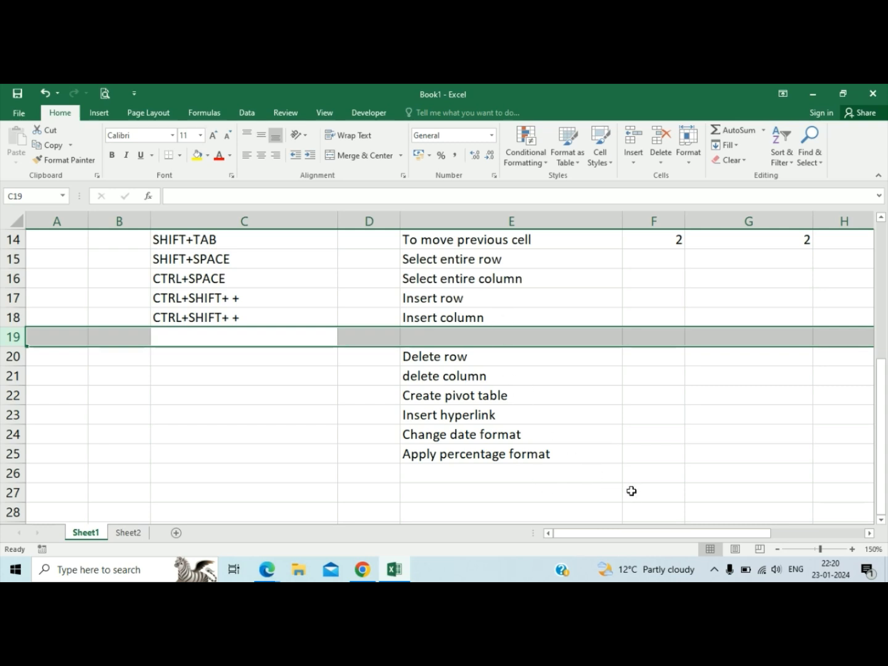
key(ctrl+minus)
key(Left)
key(Right)
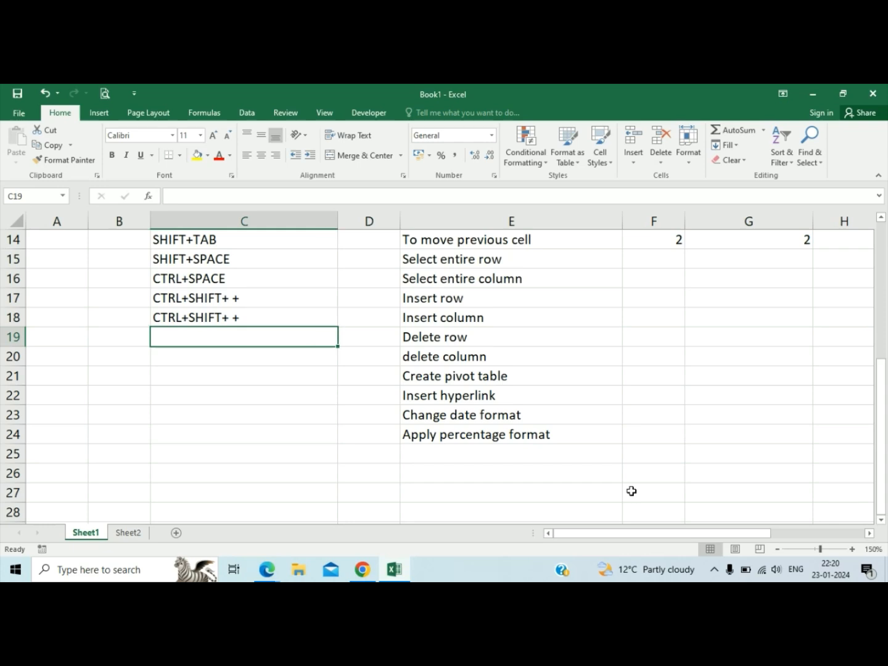
Enter CTRL+ - in C19 as the command for Delete row, and fill it down into C20 for delete column.
text(CTRL+)
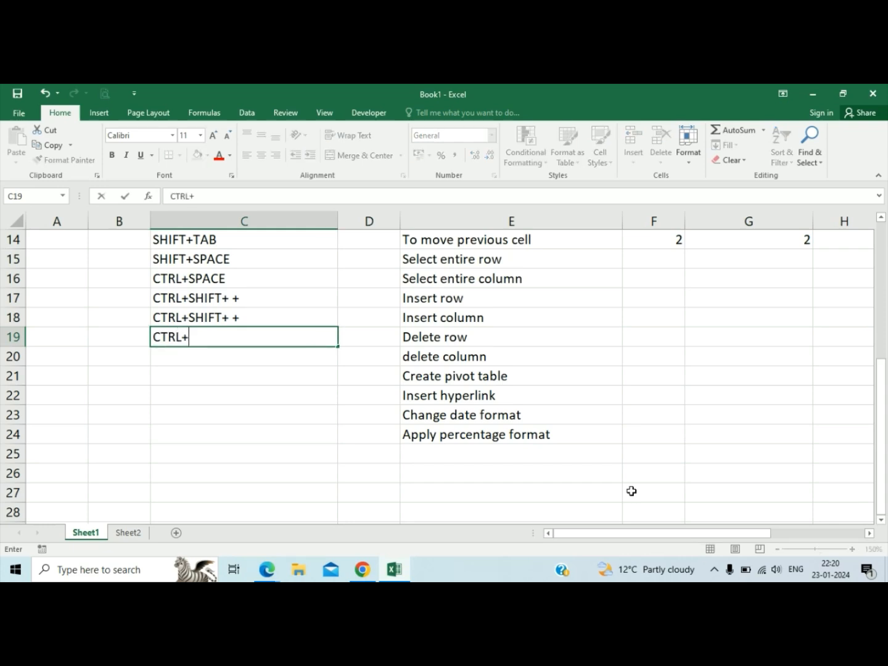
text( 1)
key(BackSpace)
text(-)
key(Return)
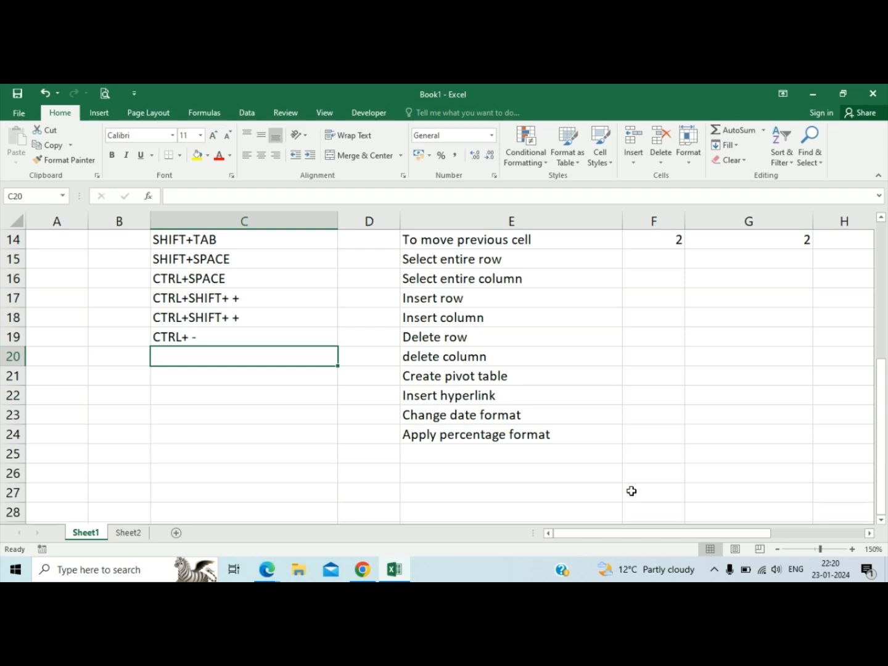
key(ctrl+d)
key(Right)
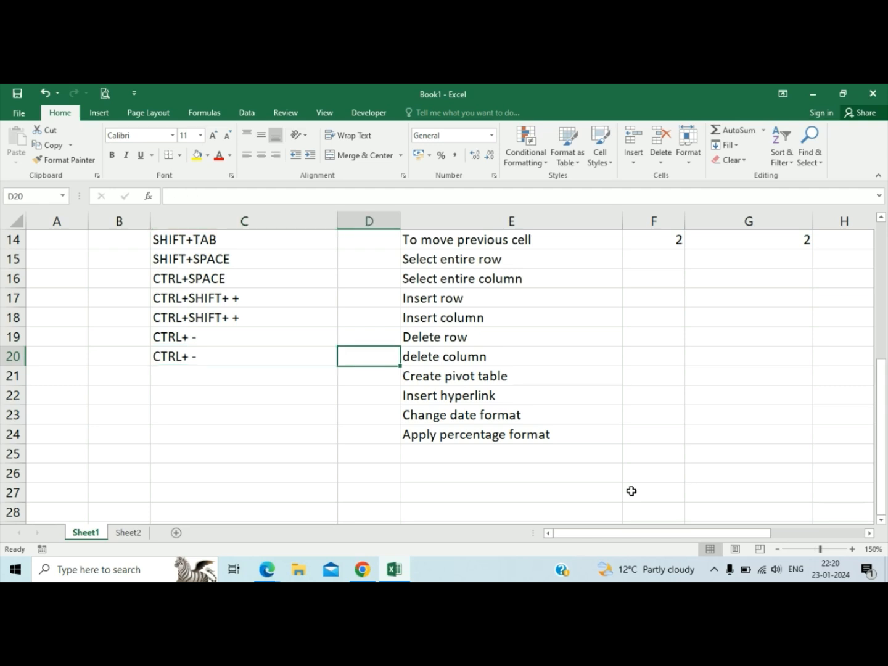
Demonstrate deleting the whole of column D from cell D20, and undo the deletion.
key(ctrl+space)
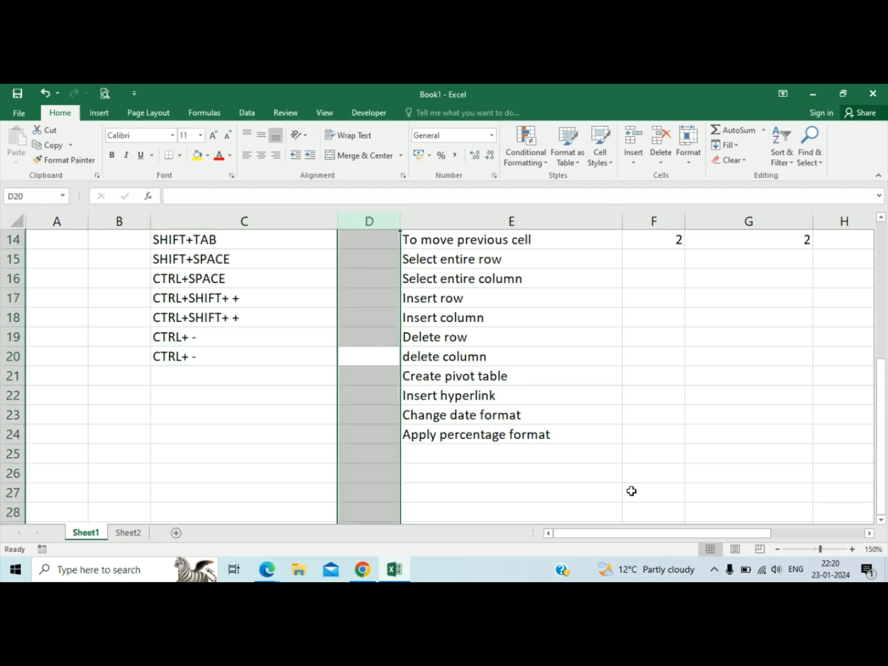
key(ctrl+minus)
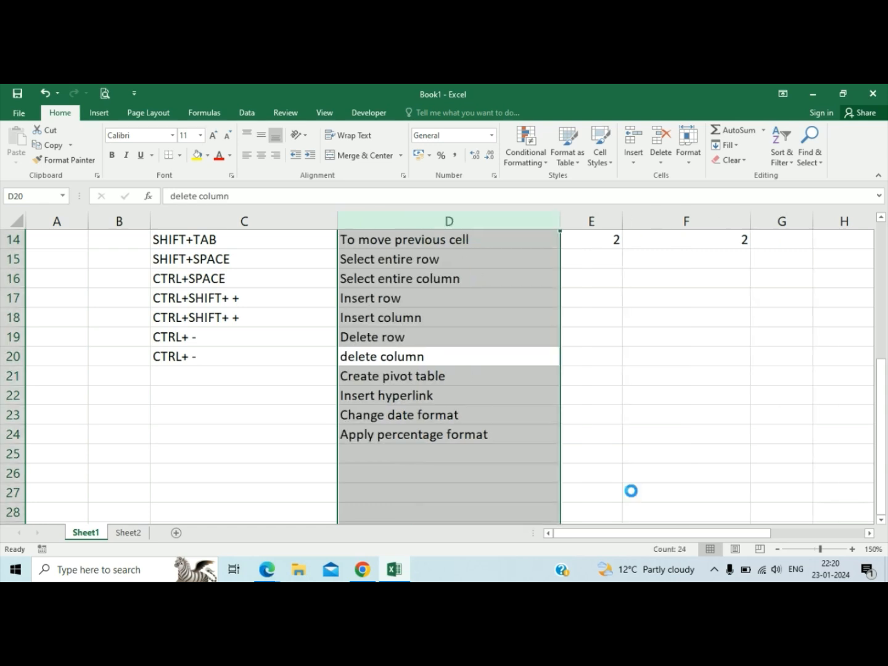
key(ctrl+z)
key(Left)
key(Down)
key(Right)
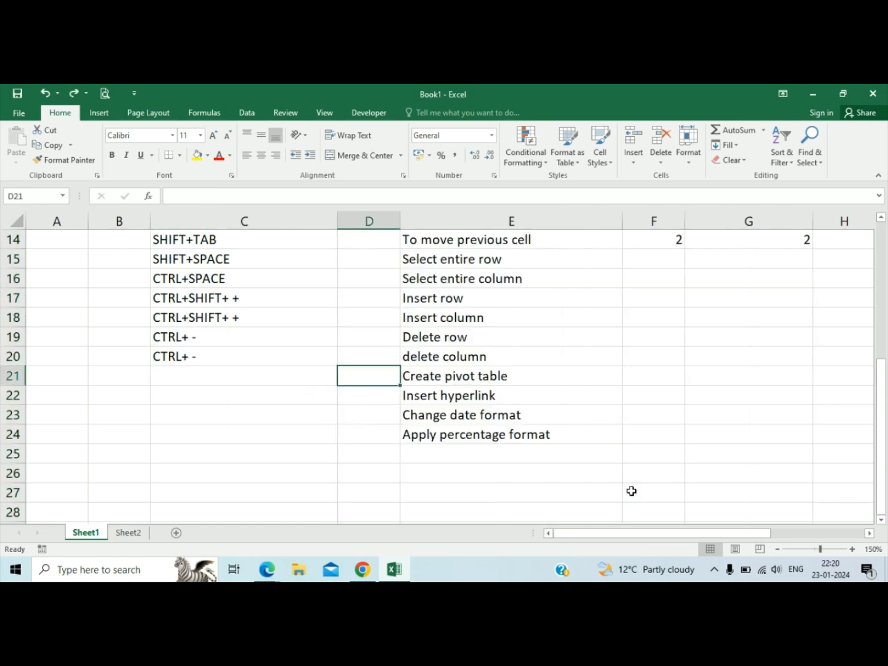
key(Right)
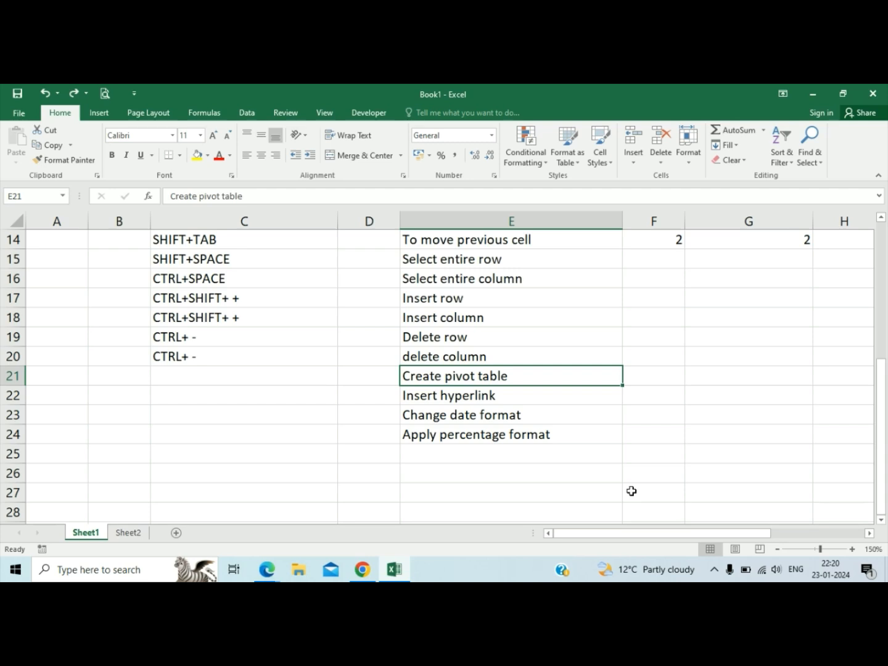
key(Down)
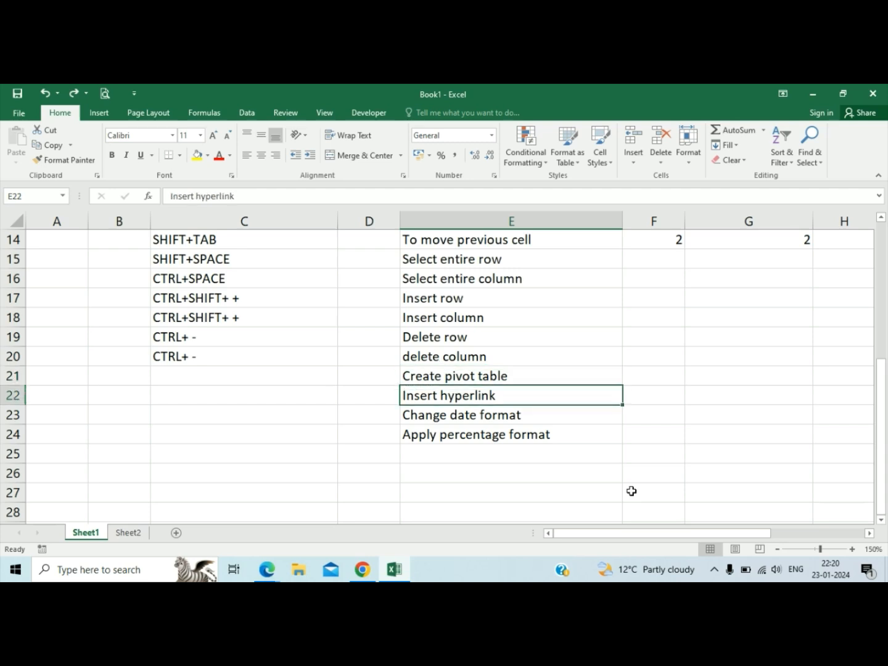
key(Down)
key(Left)
key(Left)
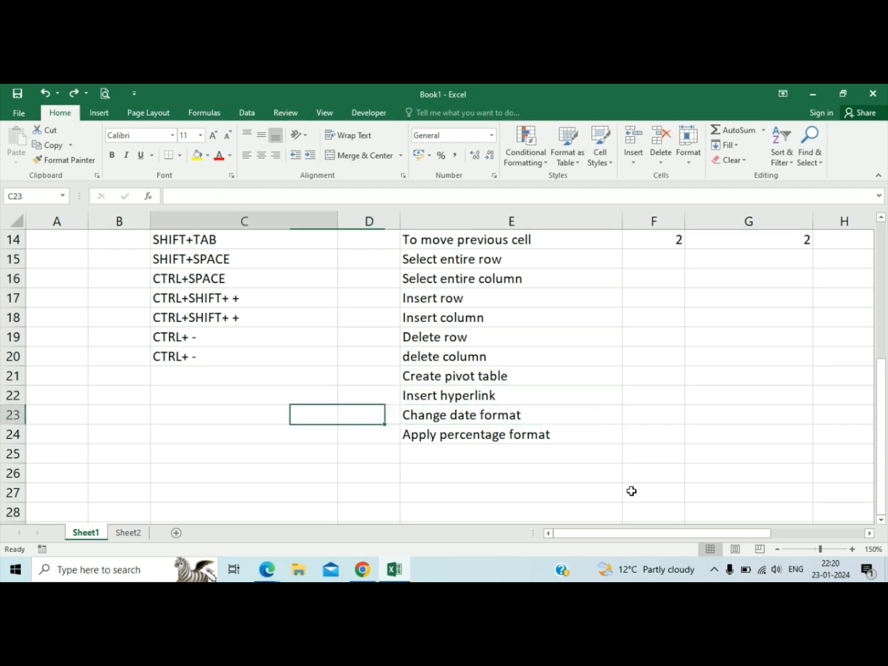
key(Right)
key(Right)
key(Left)
key(Right)
key(Right)
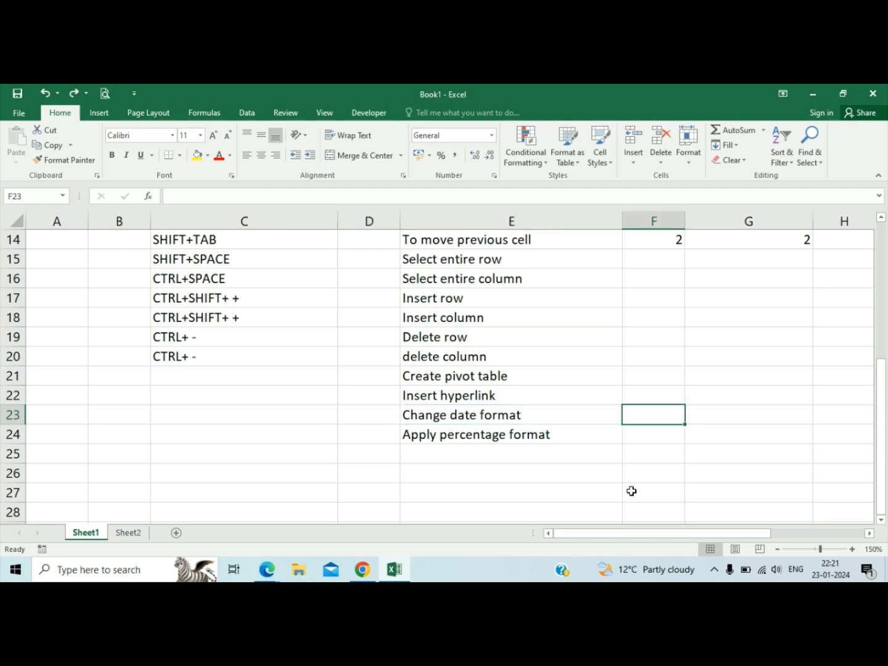
Insert the current date in cell G23.
key(Right)
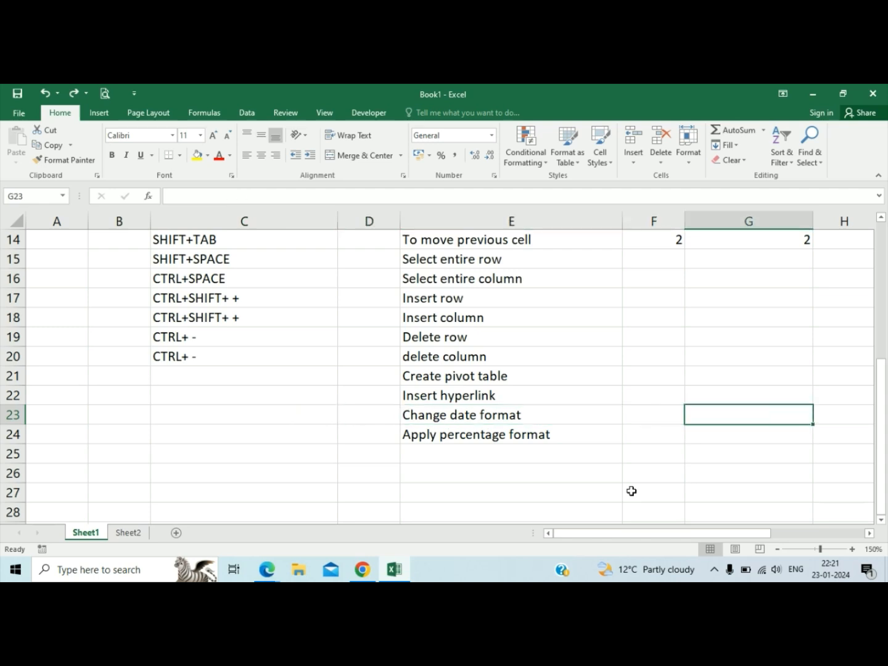
key(ctrl+semicolon)
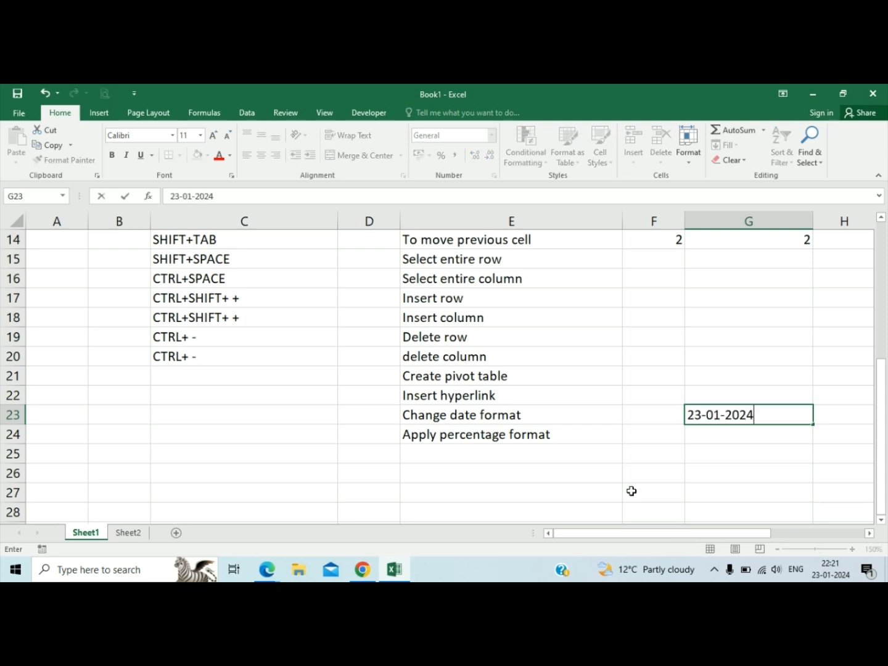
key(Right)
key(Left)
key(Left)
key(Right)
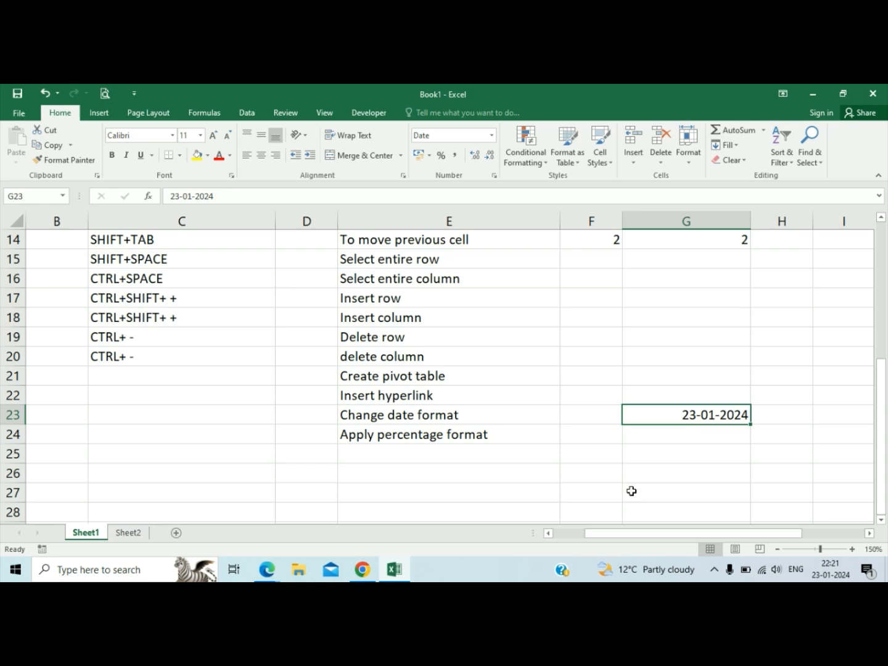
Enter the date 23-Jan-2024 in cell G25.
key(Down)
key(Down)
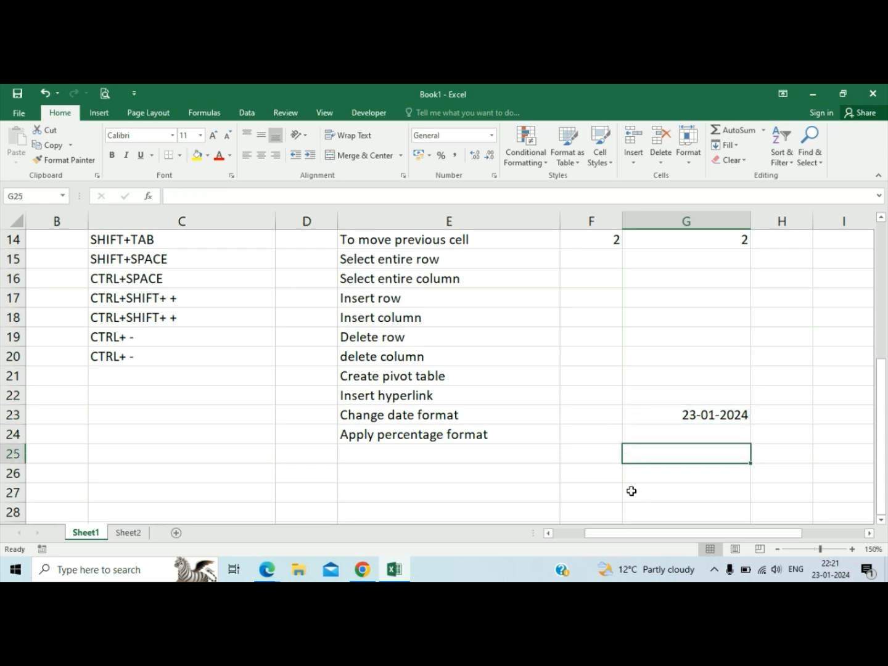
text(23=)
key(BackSpace)
text(-jAN)
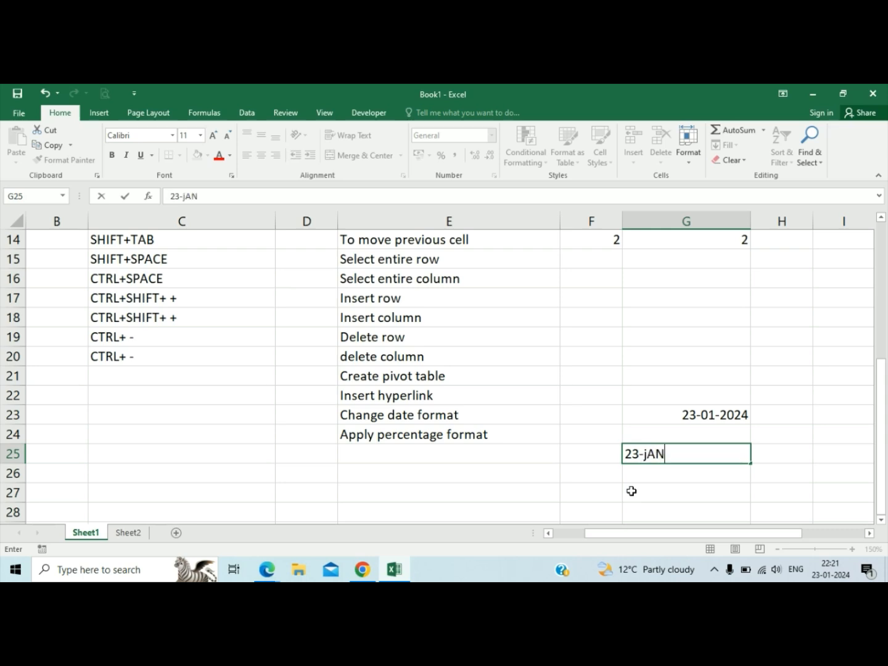
text(-3)
key(BackSpace)
text(2024)
key(Return)
Apply the day-month-year format with an abbreviated month name to the date in G23.
key(Up)
key(Up)
key(Left)
key(Down)
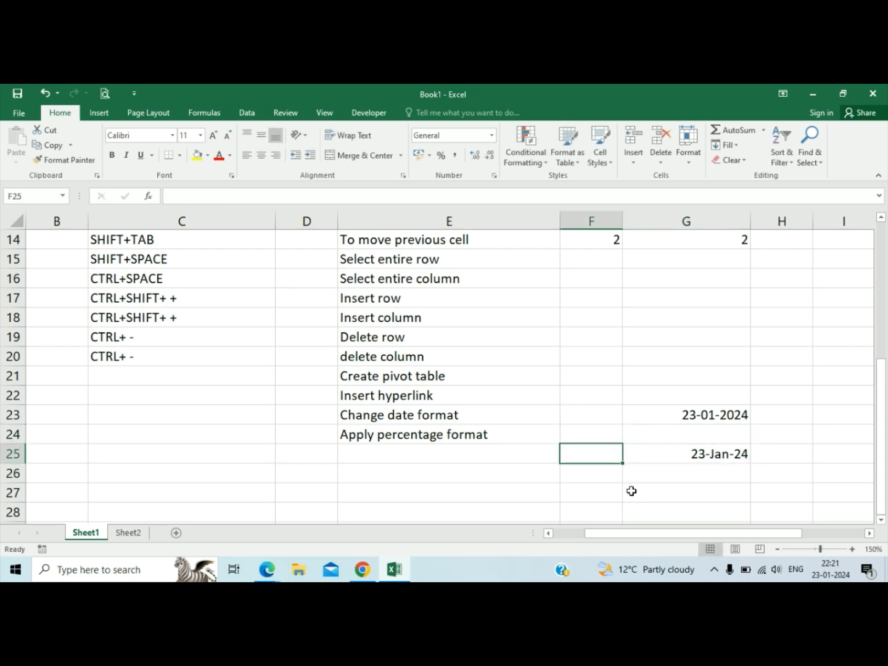
key(Up)
key(Right)
key(Up)
key(Right)
key(Left)
key(ctrl+shift+numbersign)
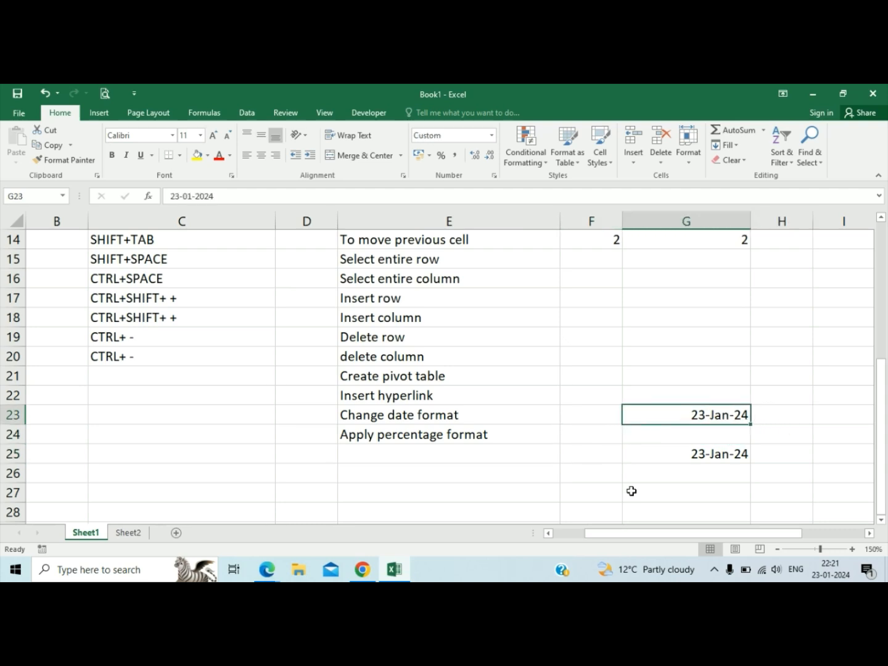
Enter the command CTRL+SHIFT+ # in cell C21.
key(Left)
key(Left)
key(Left)
key(Left)
key(Up)
key(Left)
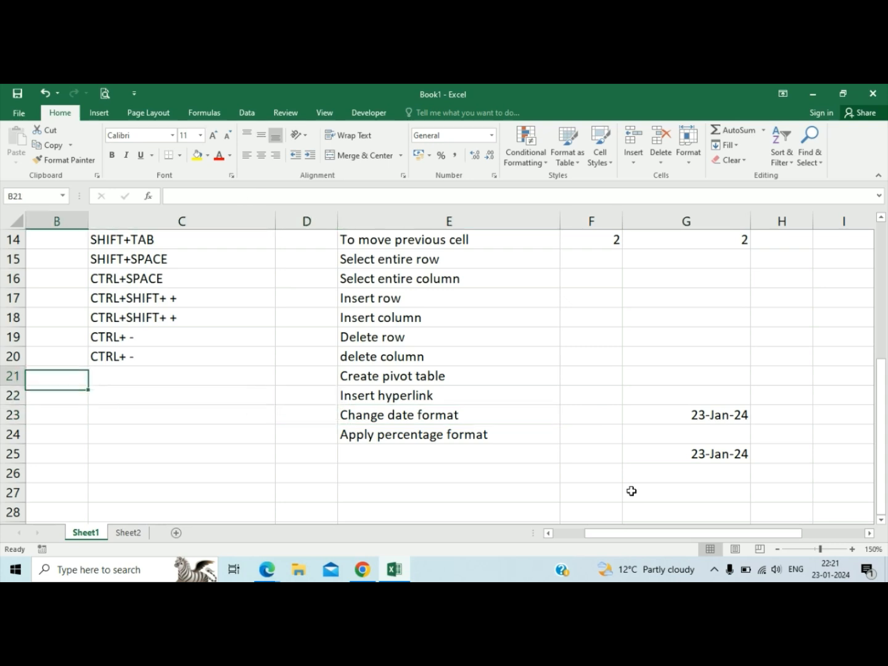
key(Up)
key(Right)
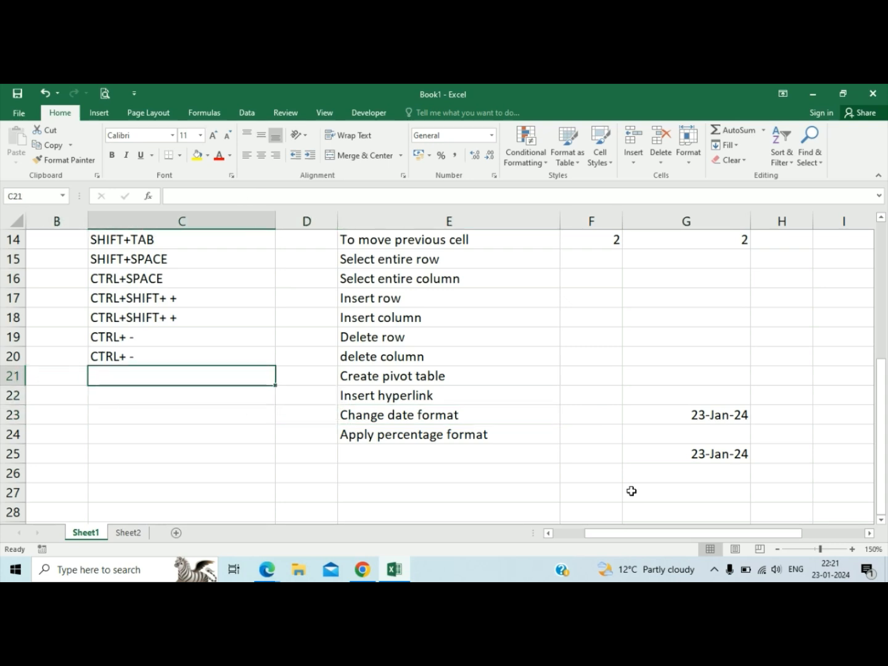
text(ct)
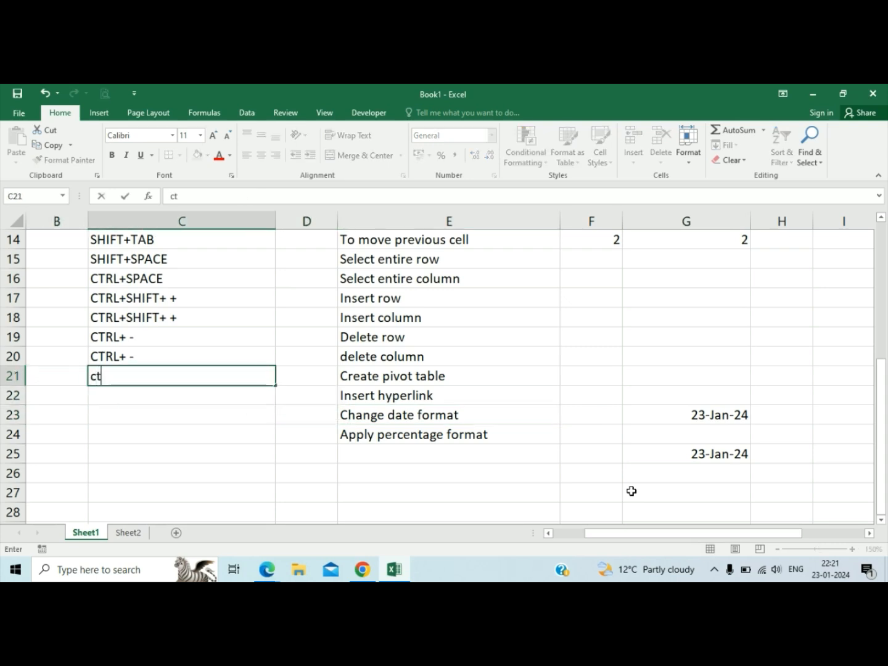
text(rl+shift)
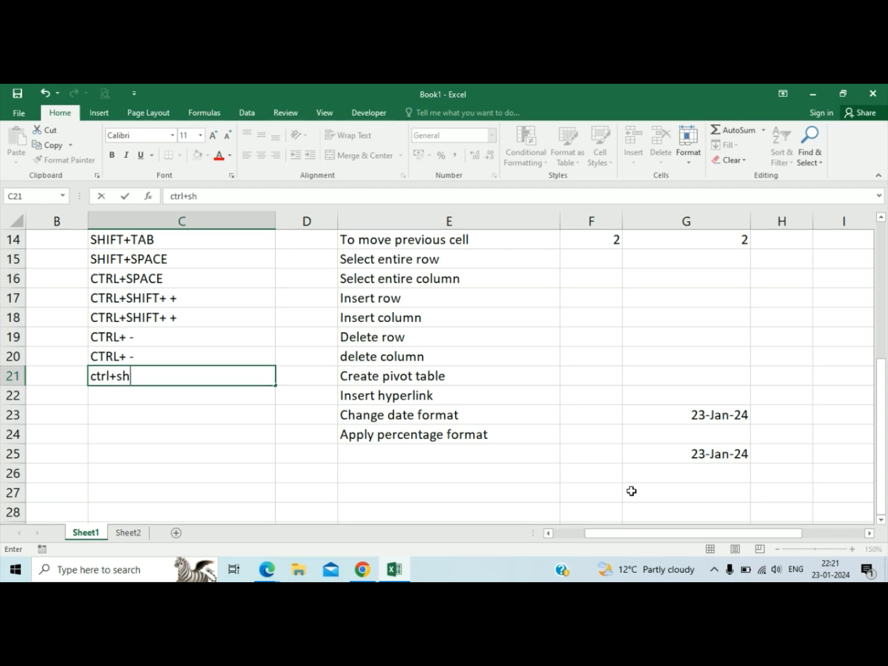
key(BackSpace)
key(BackSpace)
key(BackSpace)
key(BackSpace)
key(BackSpace)
key(BackSpace)
key(BackSpace)
key(BackSpace)
key(BackSpace)
key(BackSpace)
text(CTRL)
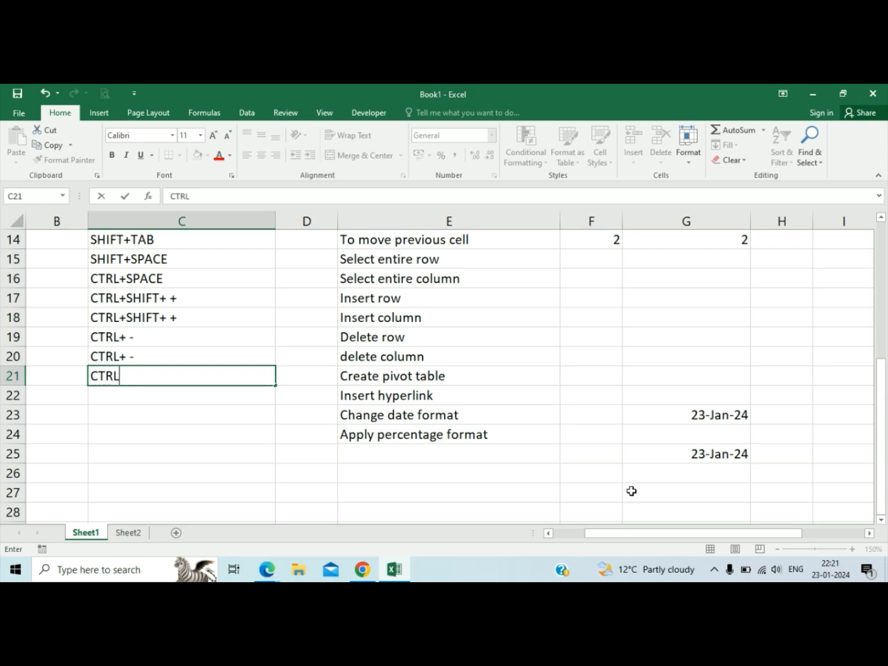
text(+SHIFT+)
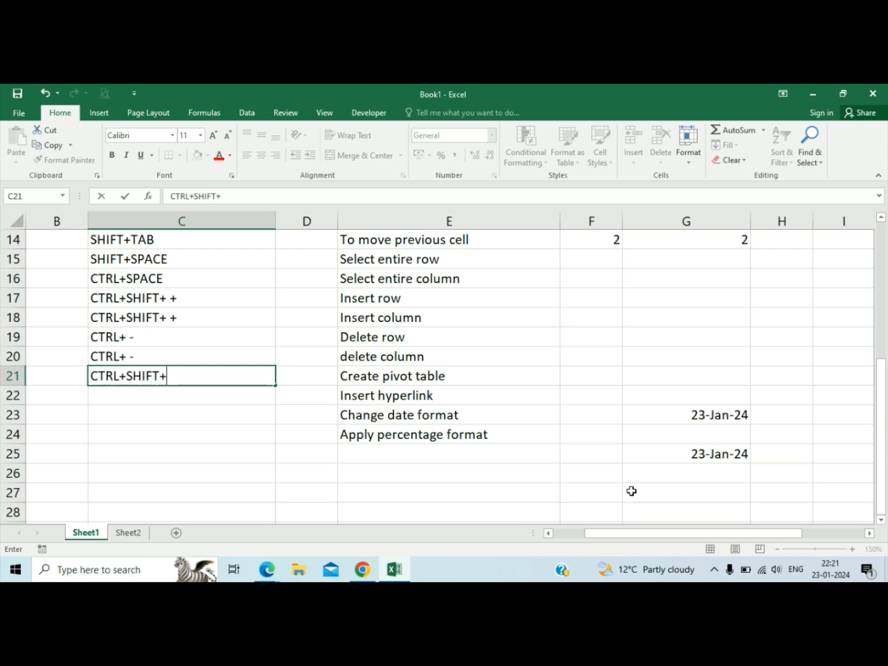
text(#)
key(Return)
key(Up)
key(F2)
key(Left)
key(Return)
key(Up)
key(Tab)
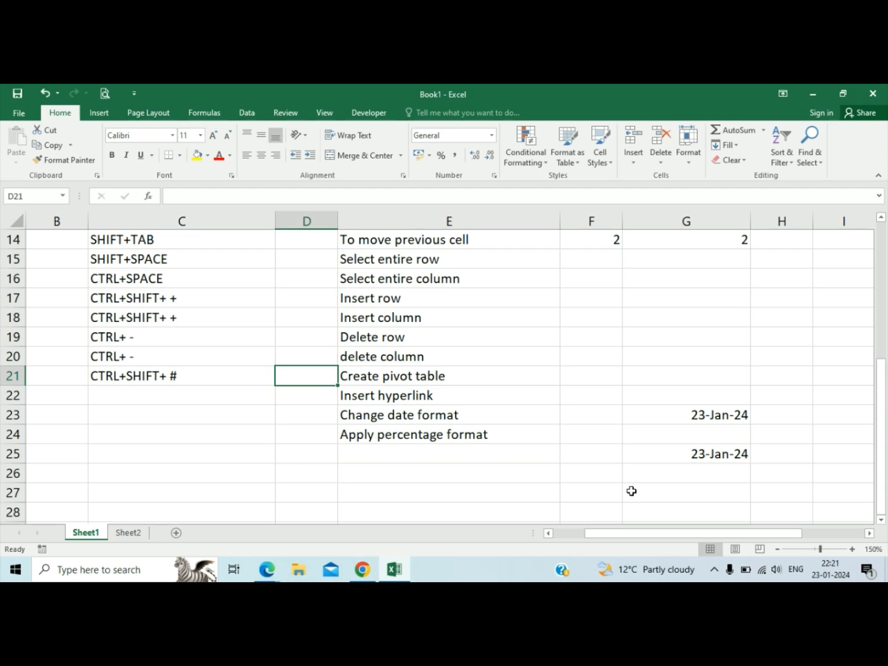
Fill the CTRL+SHIFT+ # command down to C23 for Change date format, and clear C21 and C22.
key(Return)
key(ctrl+d)
key(Return)
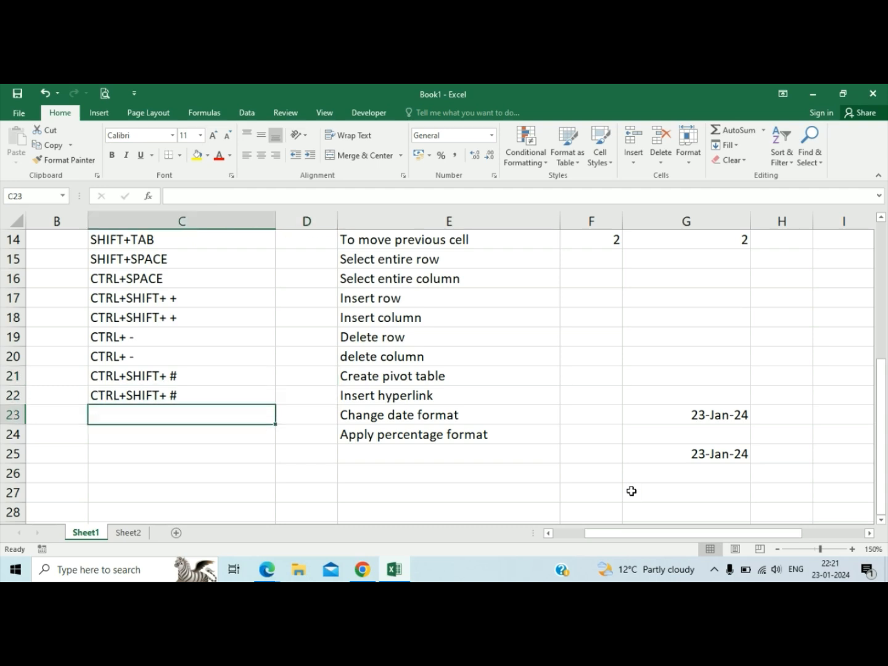
key(ctrl+d)
key(Up)
key(shift+Up)
key(Delete)
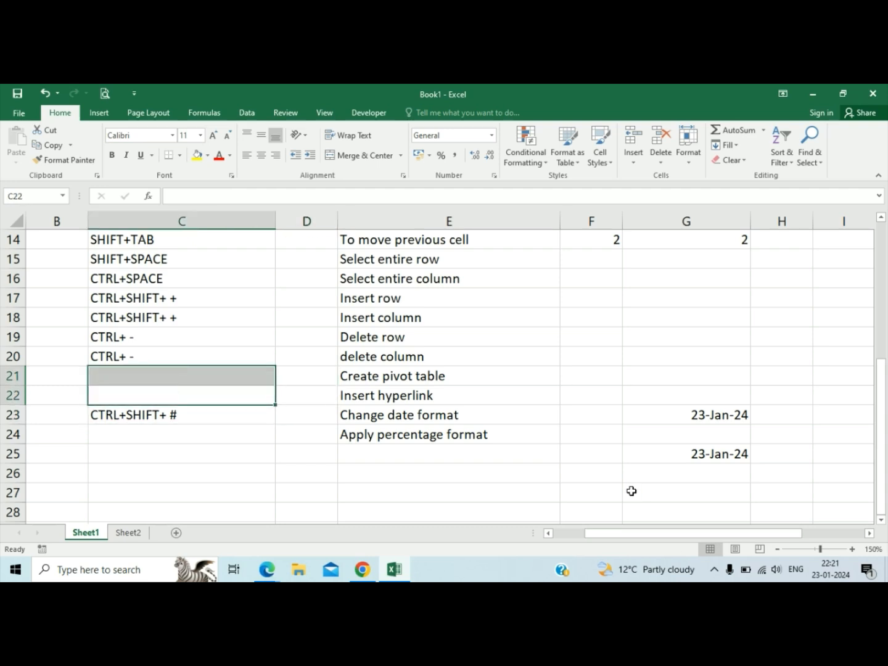
Clear the sample dates from the range G23:G26.
key(Right)
key(Down)
key(Down)
key(Left)
key(Up)
key(Right)
key(Right)
key(Right)
key(Right)
key(Right)
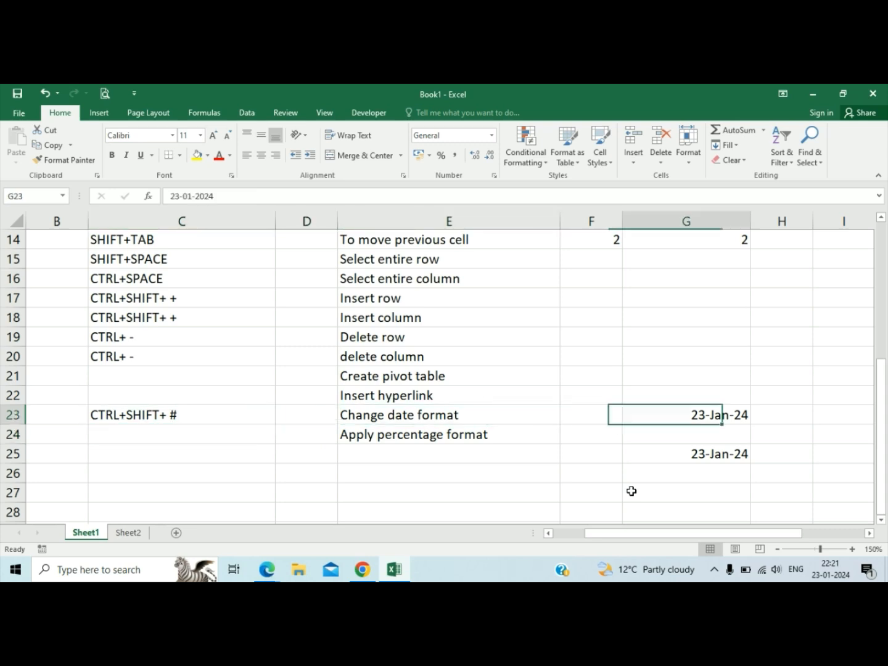
key(Left)
key(shift+Down)
key(shift+Down)
key(shift+Down)
key(Delete)
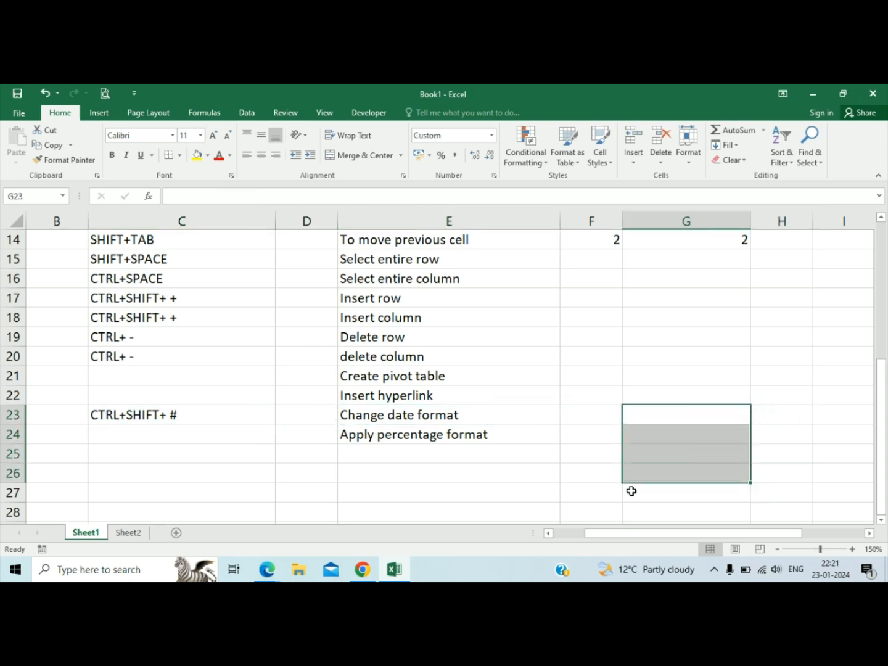
Enter 100 in G22 and apply the percentage format to the cell.
key(Down)
key(Left)
key(Left)
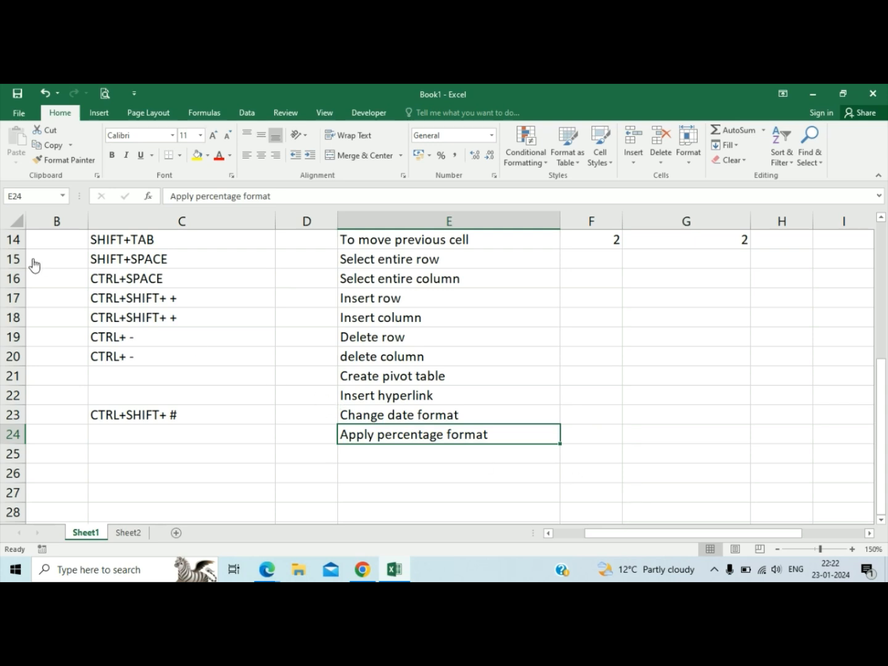
key(Left)
key(Left)
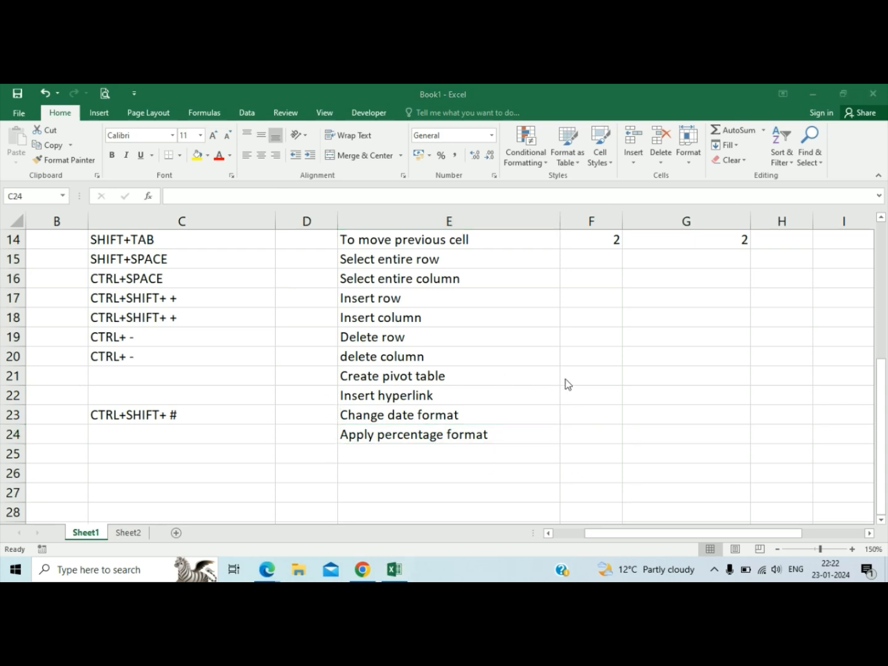
click(644, 399)
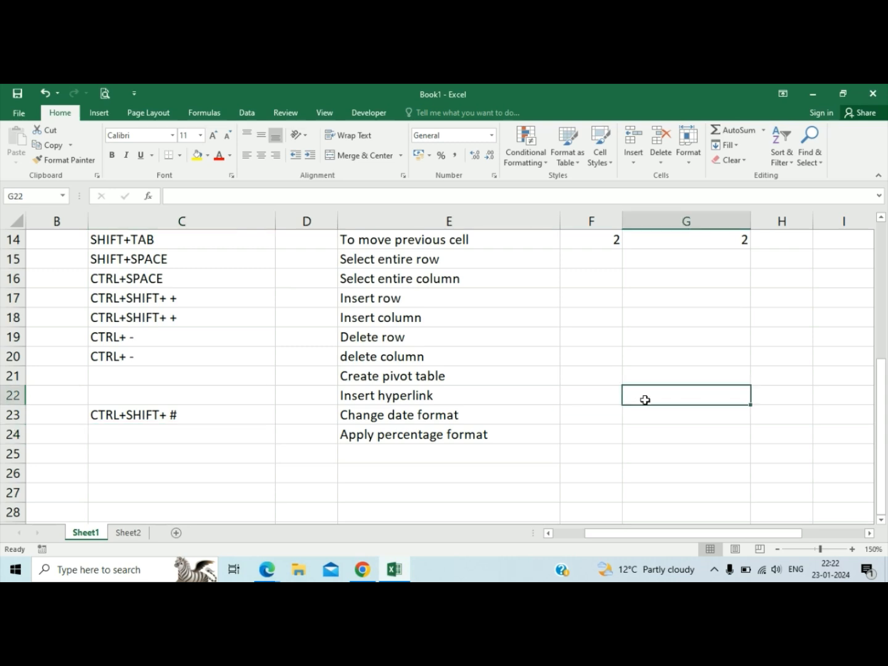
text(100)
key(Return)
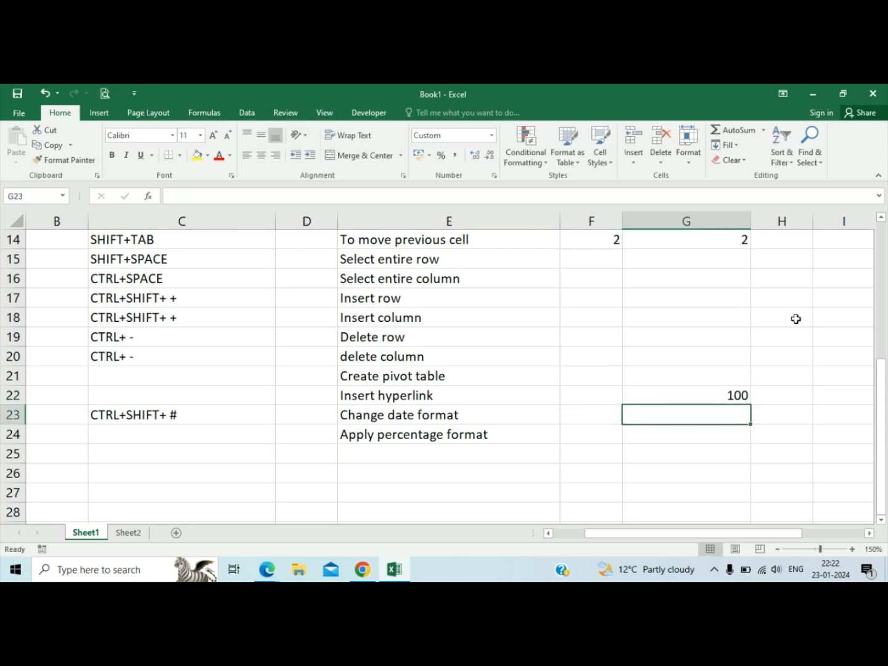
key(Up)
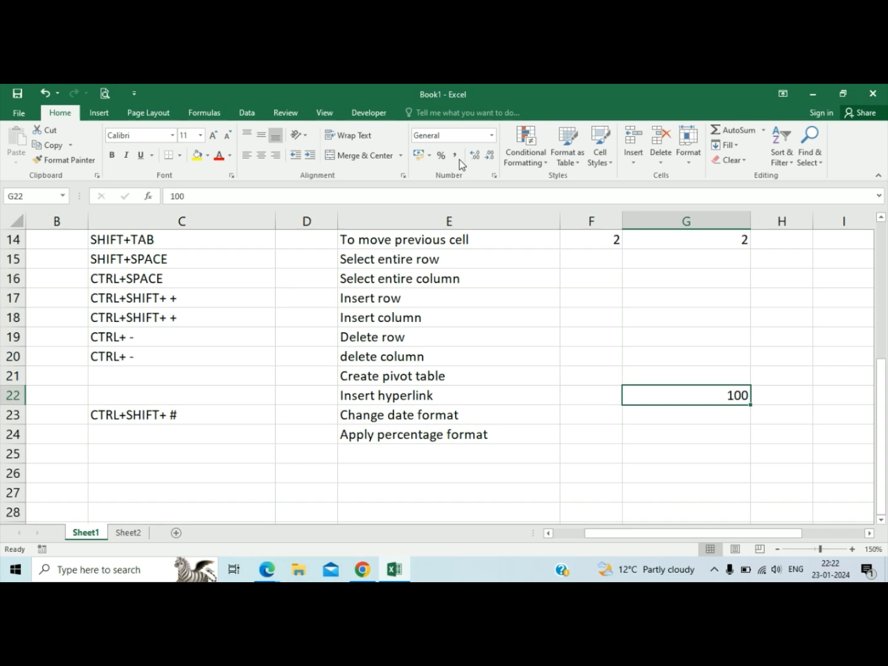
click(442, 155)
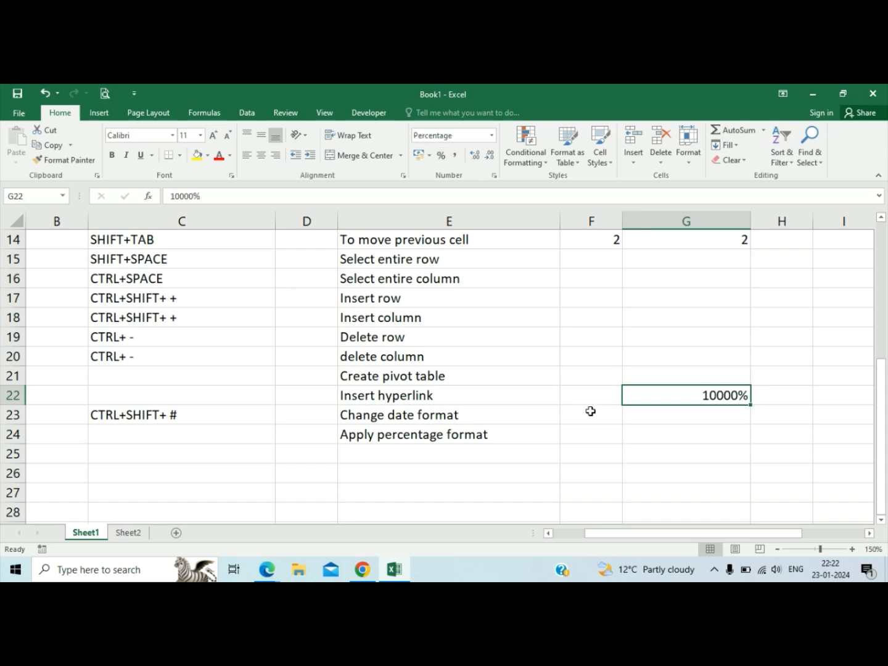
Re-enter 100 in the percentage-formatted cell G22, and clear its contents.
text(100)
key(Return)
key(Up)
key(Delete)
key(Down)
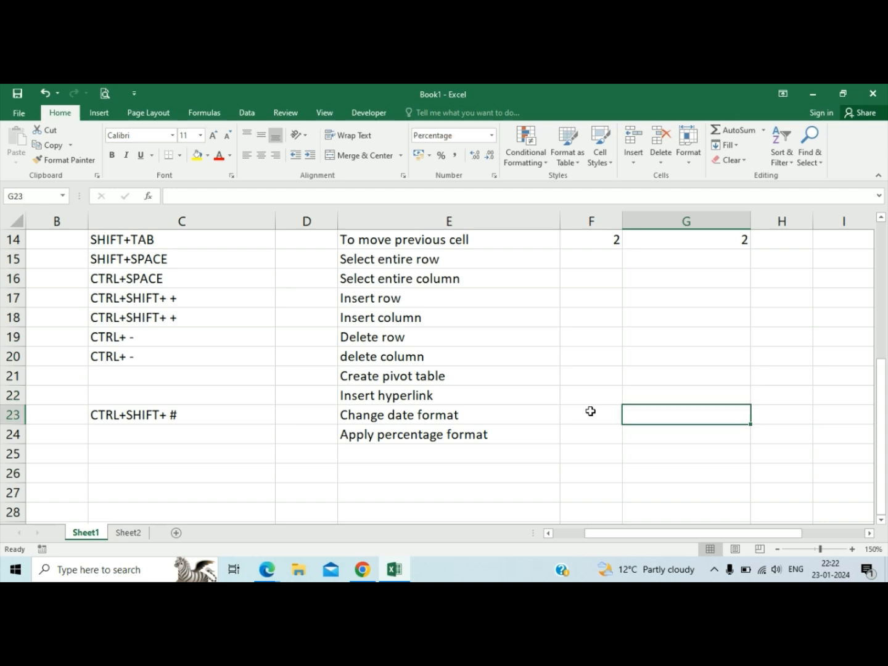
Enter 2 in G23 as a sample value and clear it.
text(2)
key(Return)
key(Up)
key(Delete)
Enter CTRL+SHIFT+ % in C24 as the command for Apply percentage format.
key(Left)
key(Left)
key(Left)
key(Left)
key(Up)
key(Down)
key(Down)
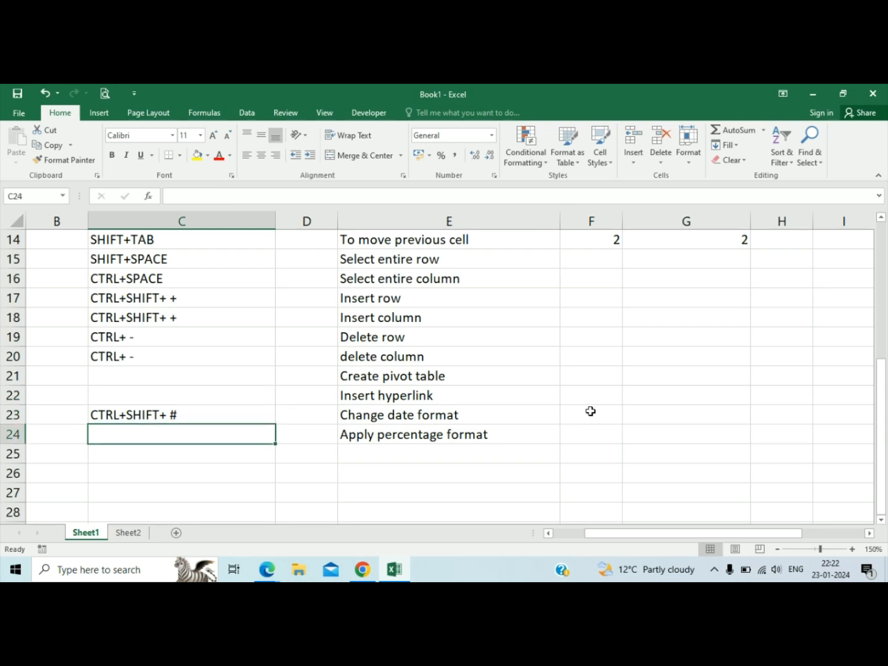
text(CTRL)
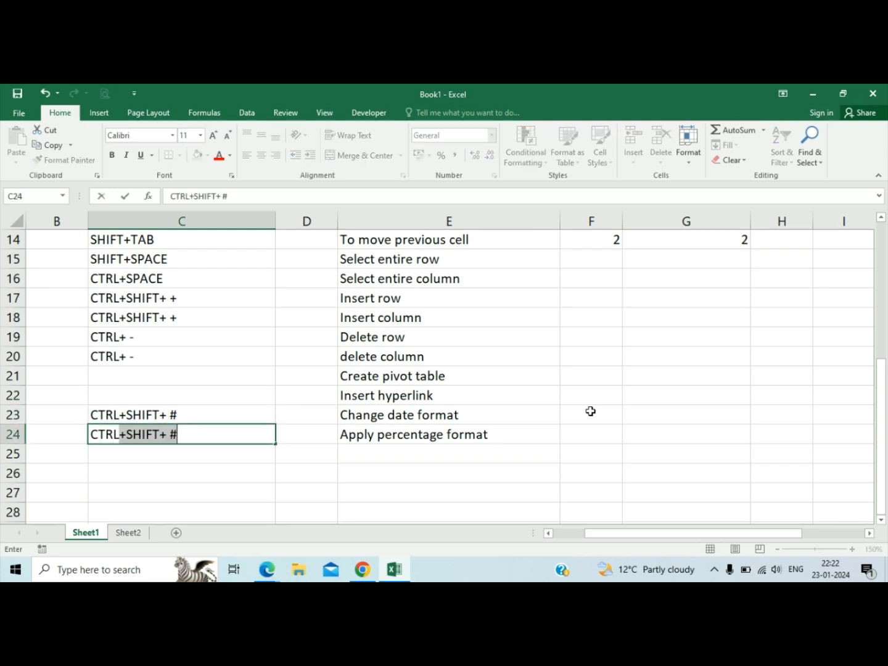
text(+SHIFT+)
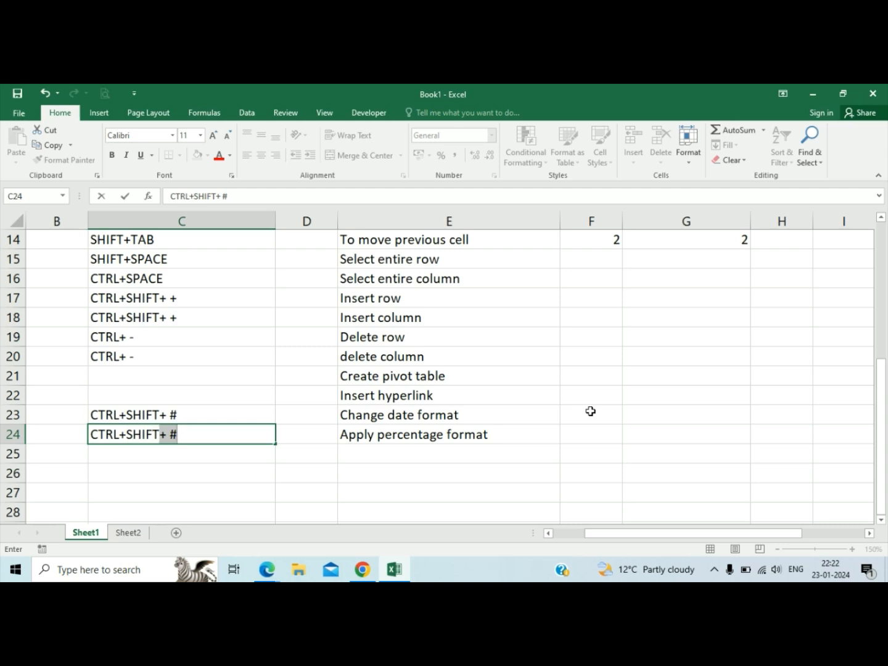
text(+ %)
key(Return)
key(Up)
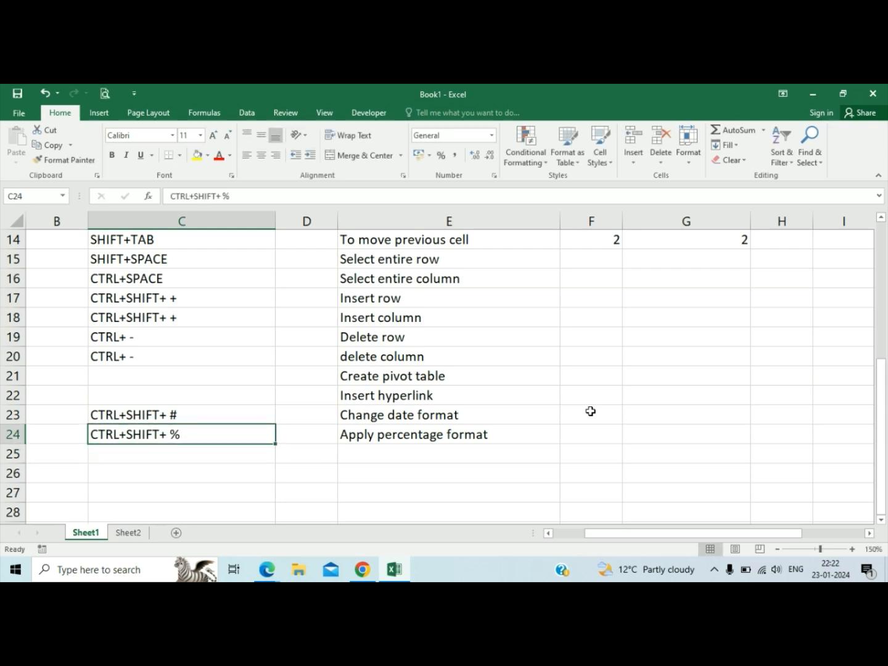
Apply the percentage format to the empty cell F22.
key(Right)
key(Right)
key(Right)
key(Right)
key(Up)
key(Left)
key(Left)
key(Up)
key(Right)
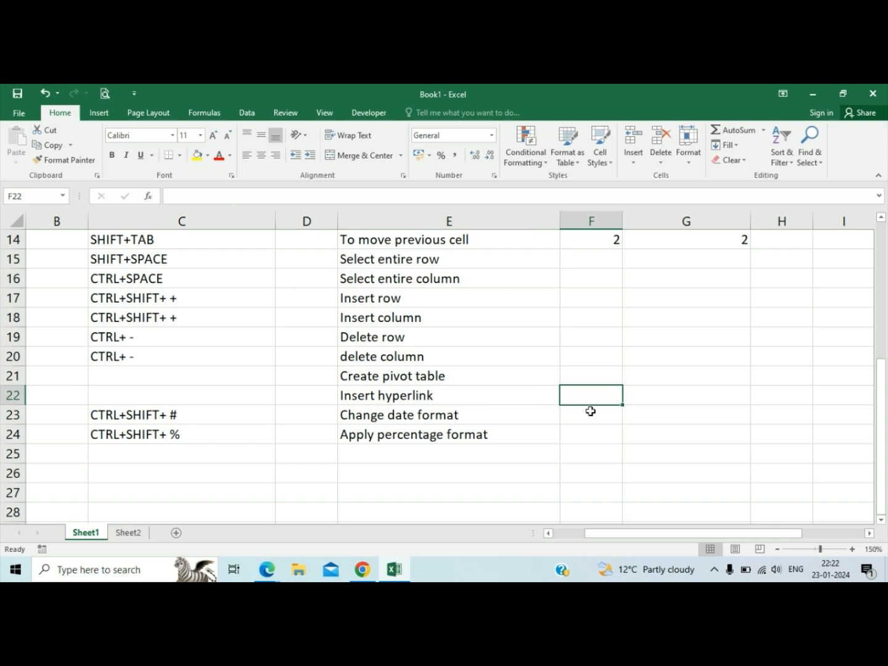
key(ctrl+shift+5)
Enter 4 in the percentage-formatted cell F22, and replace it with 5.
text(4)
key(Return)
key(Up)
text(5)
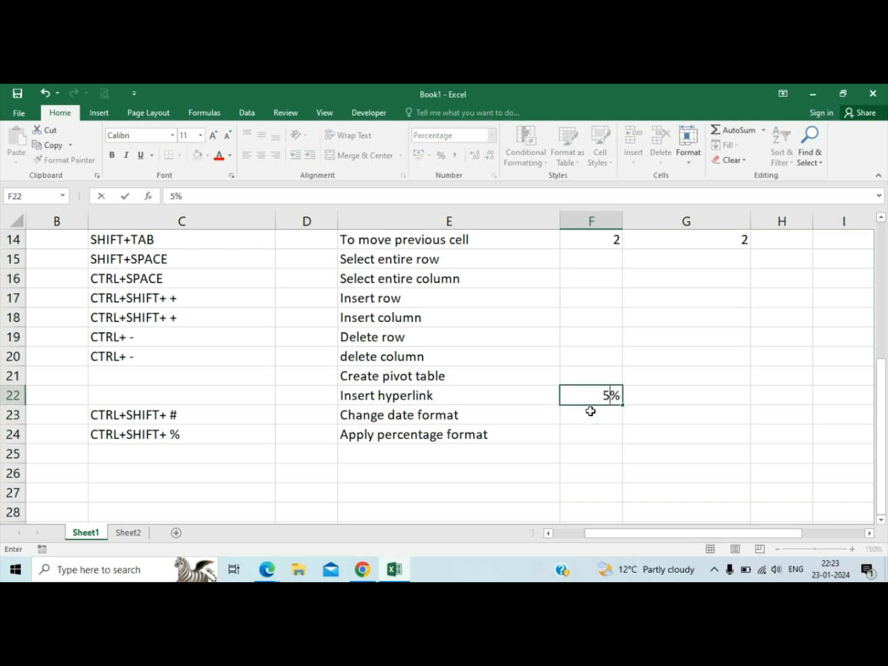
key(Return)
Enter 2 in the unformatted cell F23 for comparison, and set F22 to 100%.
text(2)
key(Return)
key(Up)
key(Up)
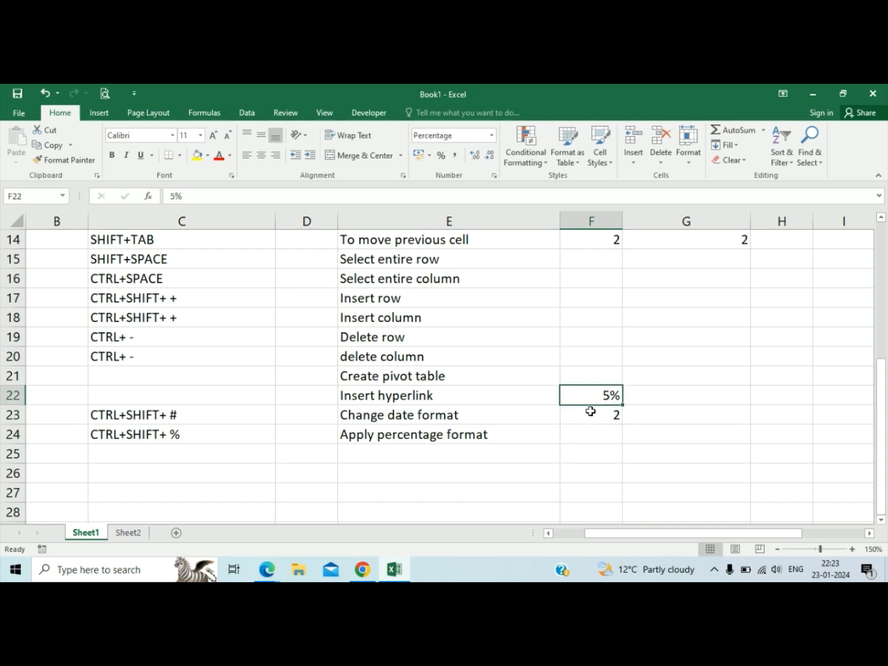
text(100)
key(Return)
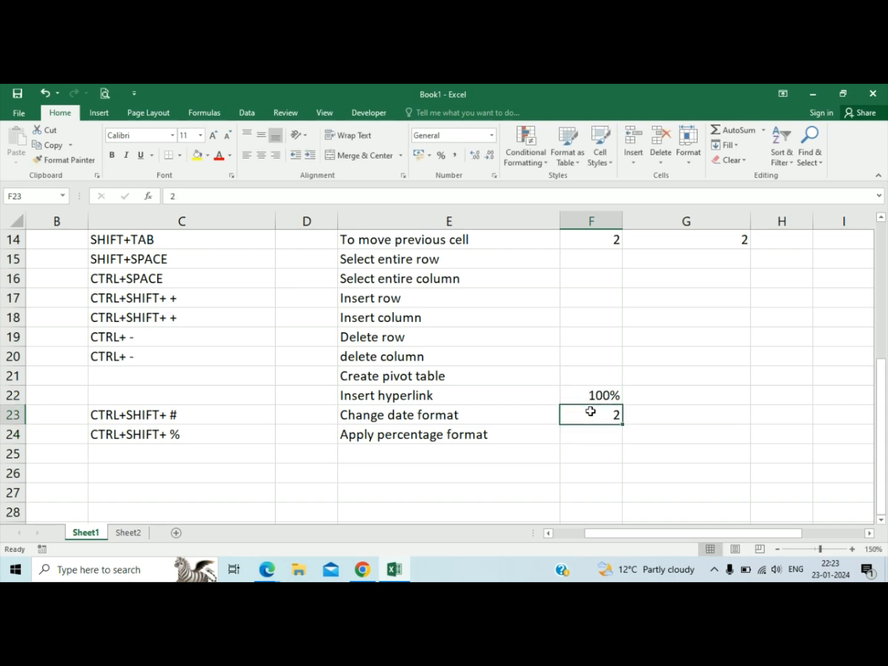
Clear the sample values from F22 and F23.
key(Up)
key(shift+Down)
key(Delete)
key(Left)
key(Left)
key(Right)
key(Left)
key(Left)
key(Up)
key(Down)
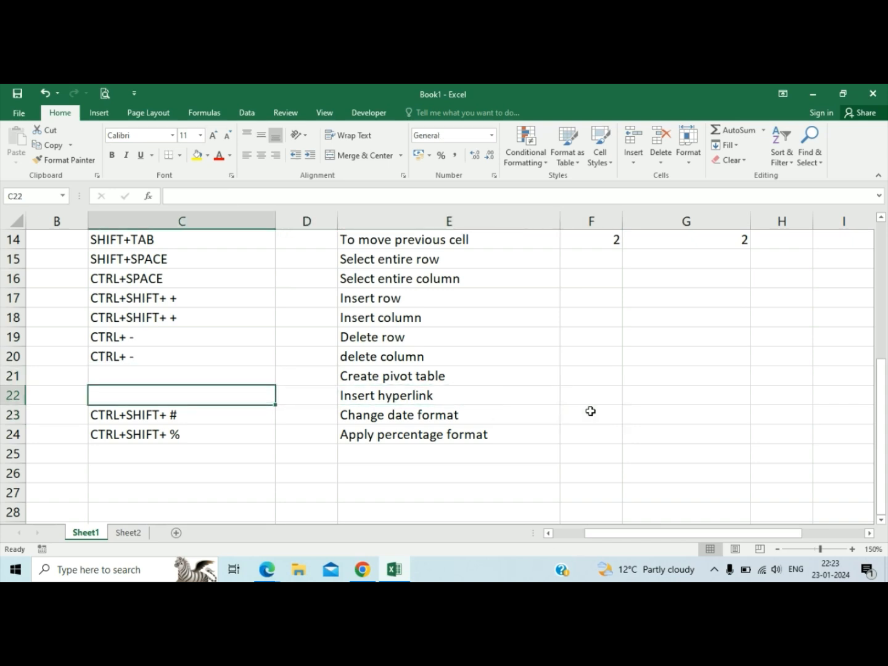
key(Right)
key(Right)
key(Right)
key(Right)
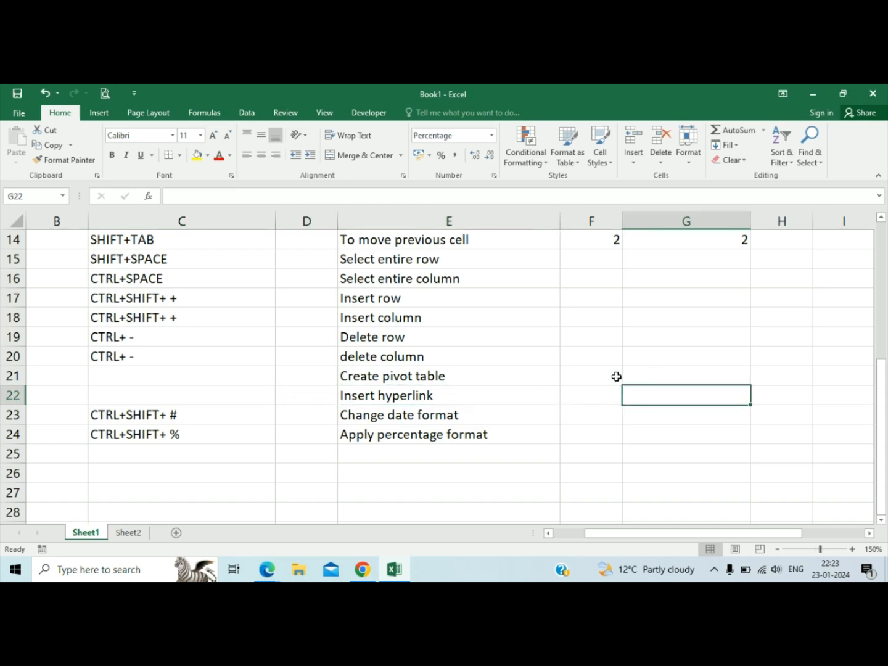
Bring up the Insert Hyperlink dialog for cell G20 and dismiss it without adding a link.
click(643, 357)
right_click(643, 362)
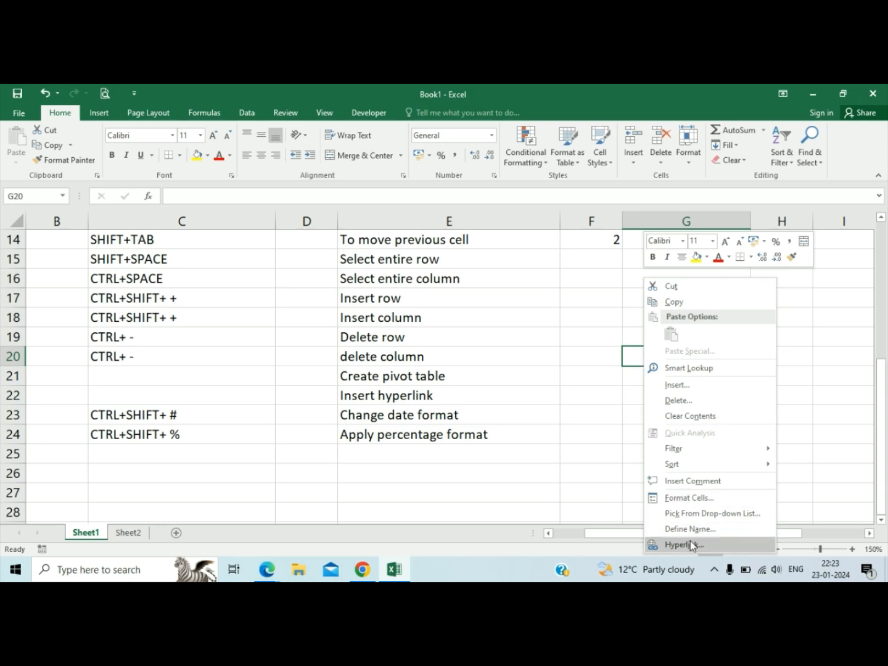
click(597, 350)
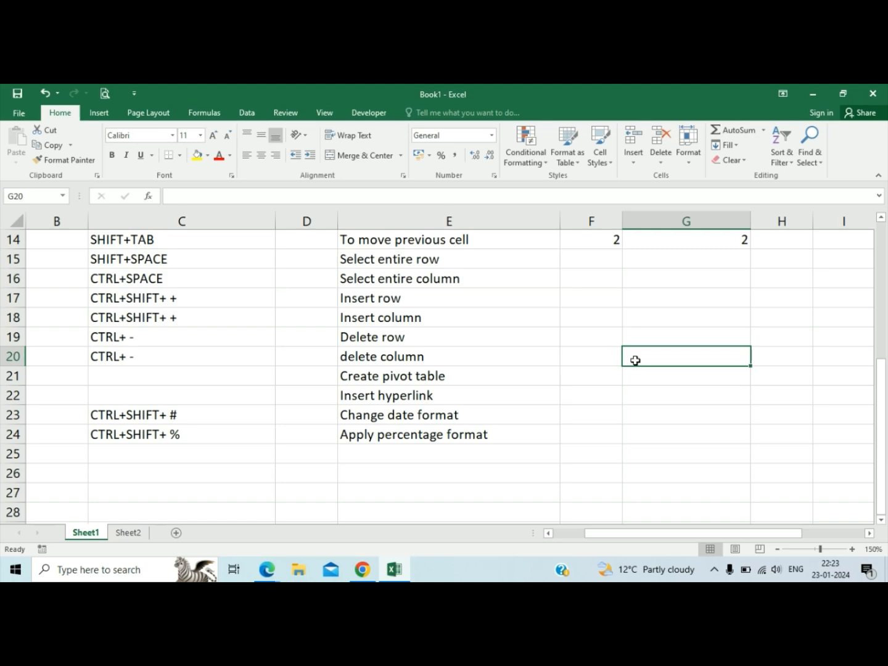
key(ctrl+k)
key(Escape)
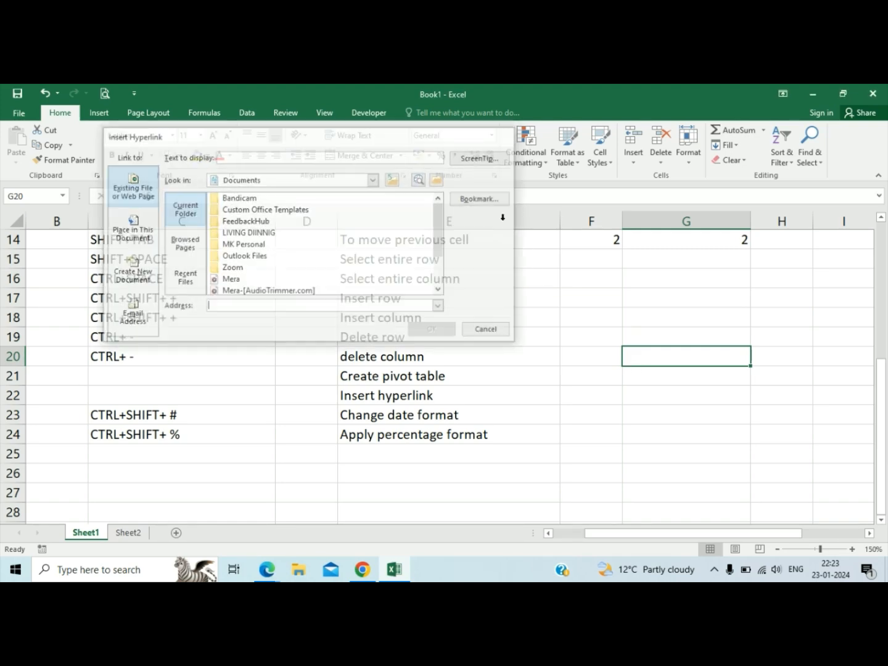
Enter CTRL+K in cell C22 as the shortcut for the Insert hyperlink entry.
click(202, 397)
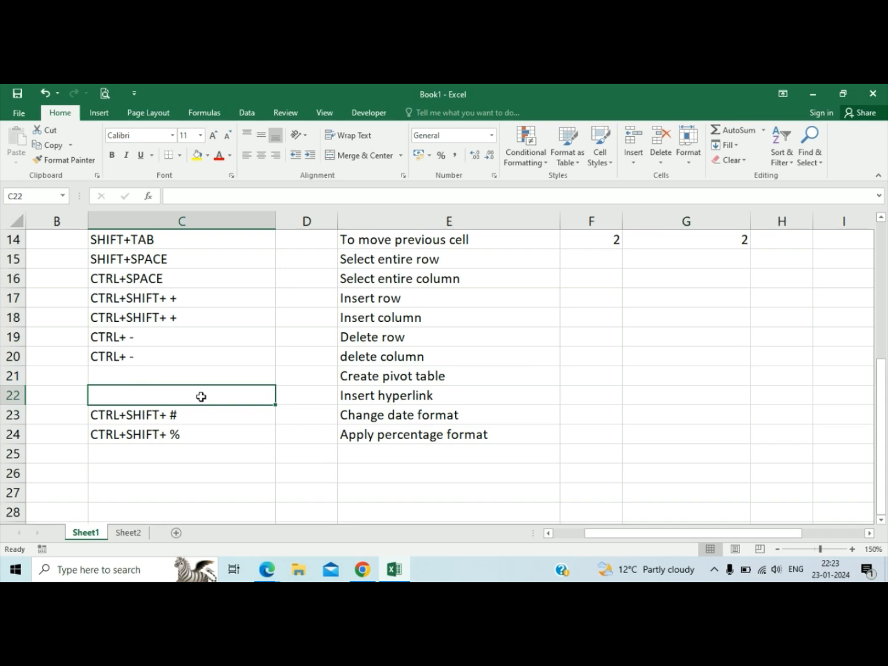
text(CTRL+)
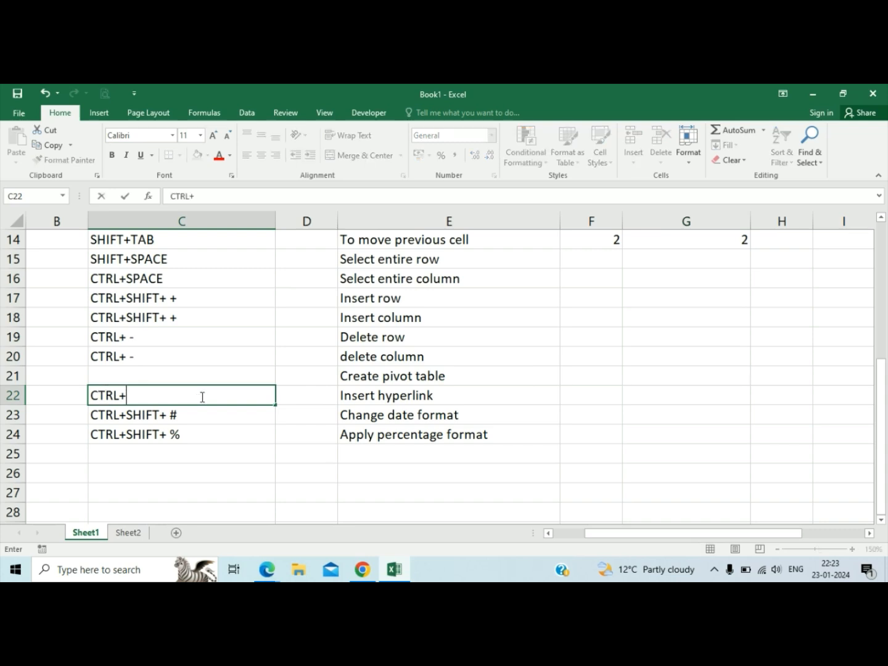
text(K)
key(Tab)
key(Tab)
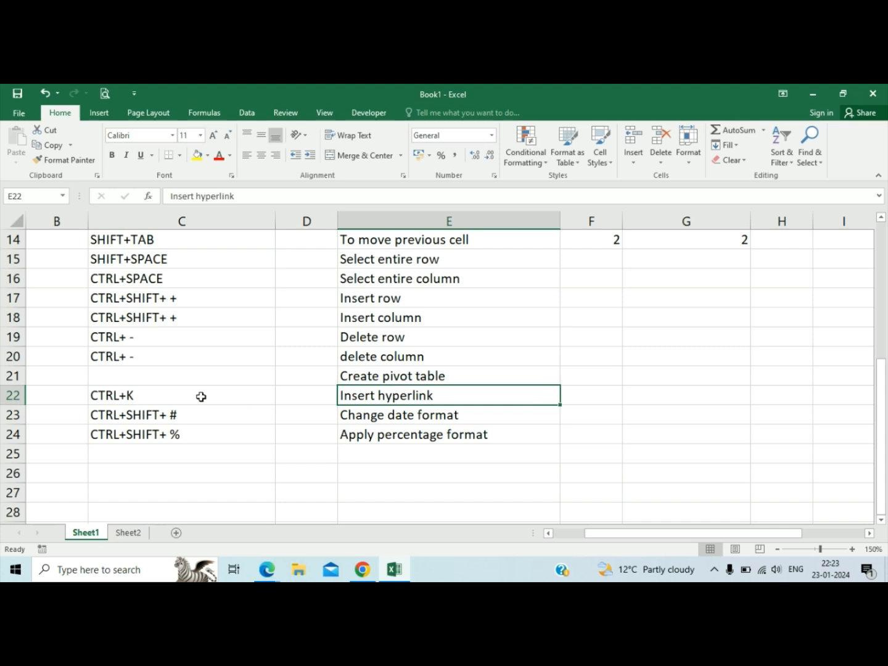
Select the Create pivot table entry in cell E21.
key(Up)
key(Right)
key(Left)
key(Left)
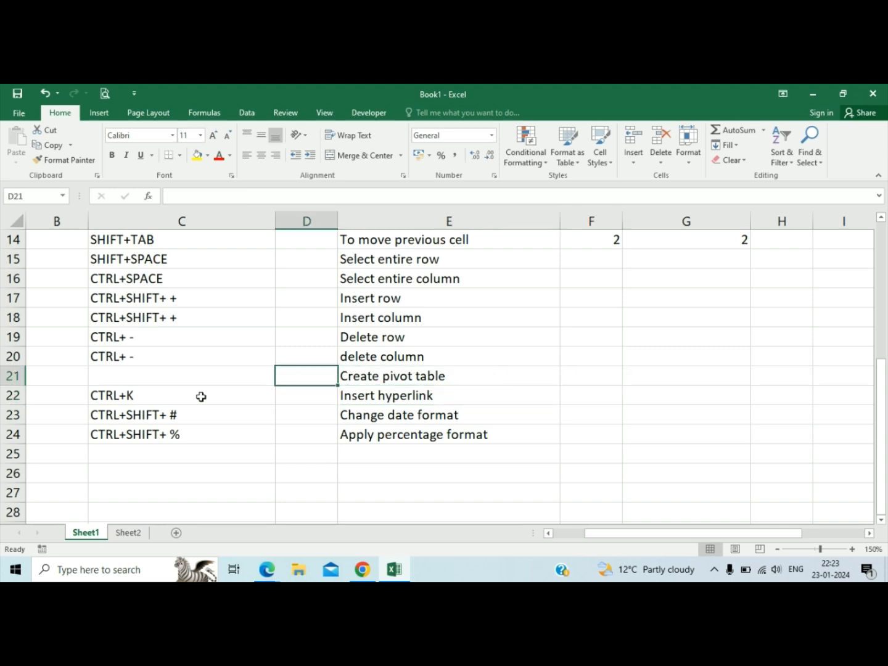
key(Right)
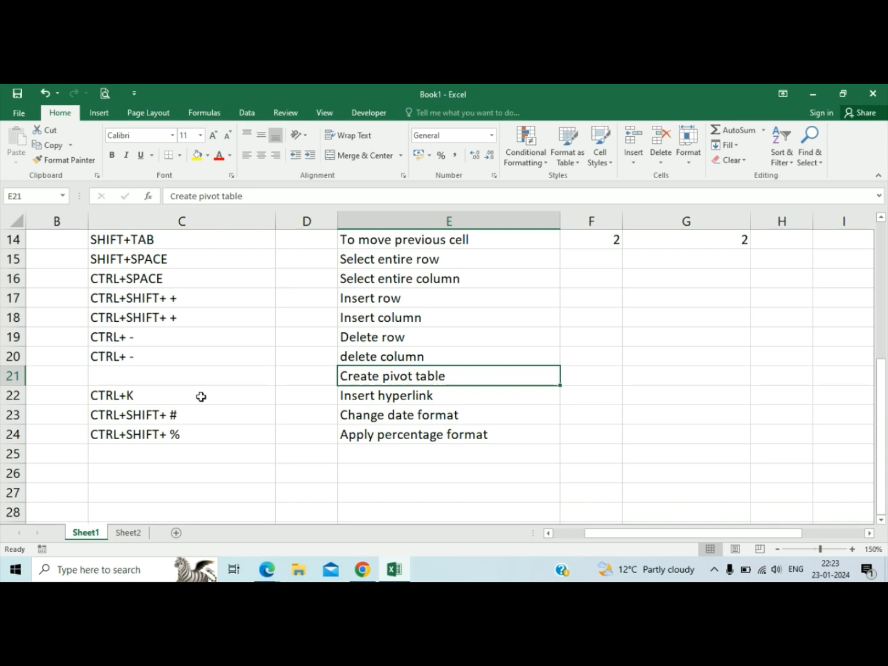
Add a Text to Column entry in cell E25 below the Apply percentage format entry.
click(31, 256)
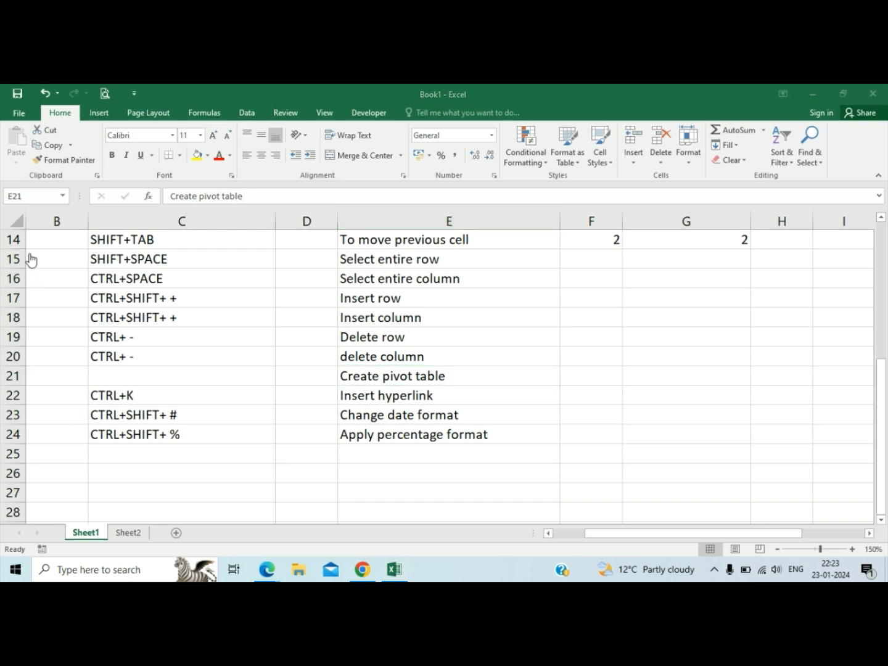
click(447, 463)
click(447, 461)
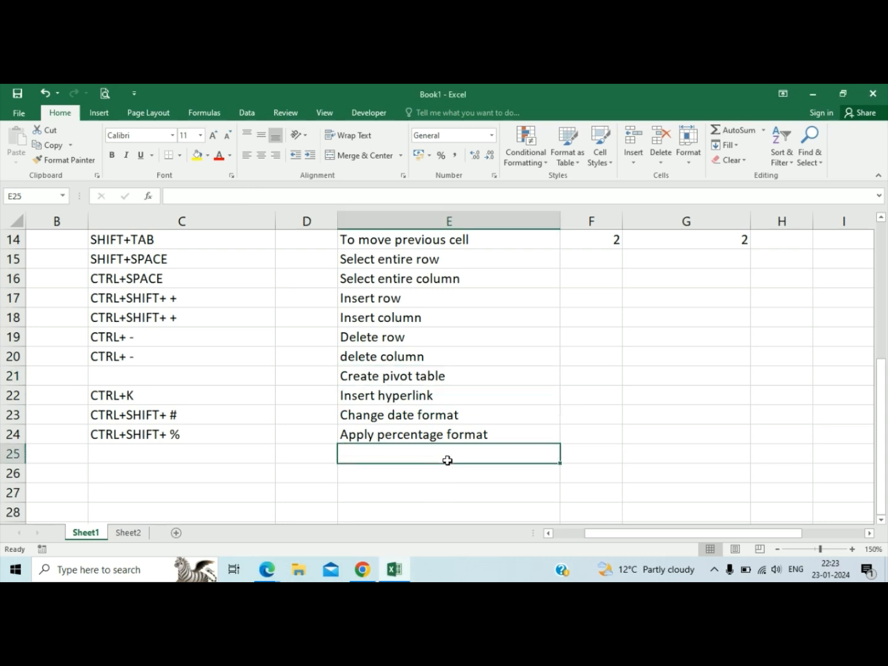
text(Text to )
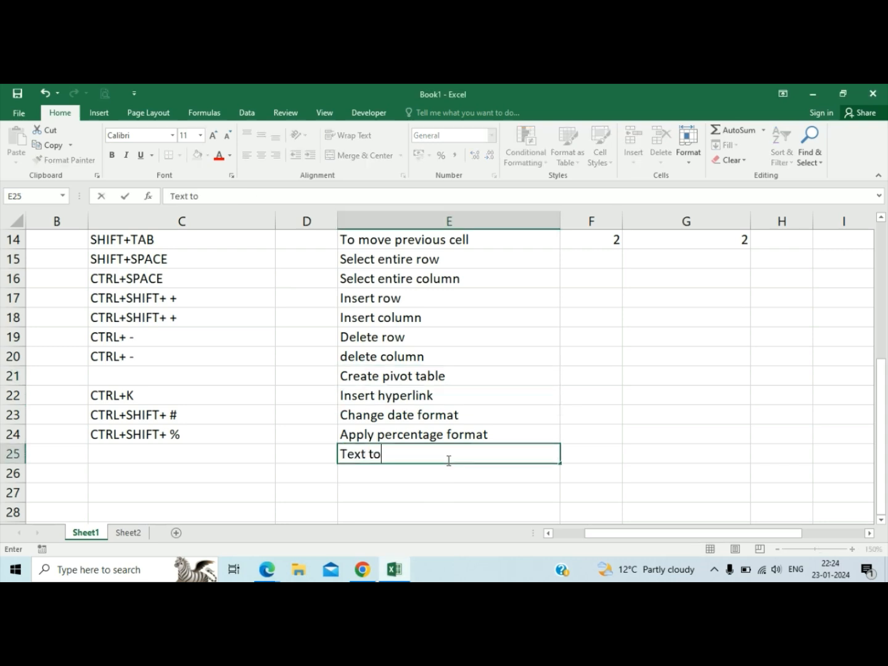
text(Column)
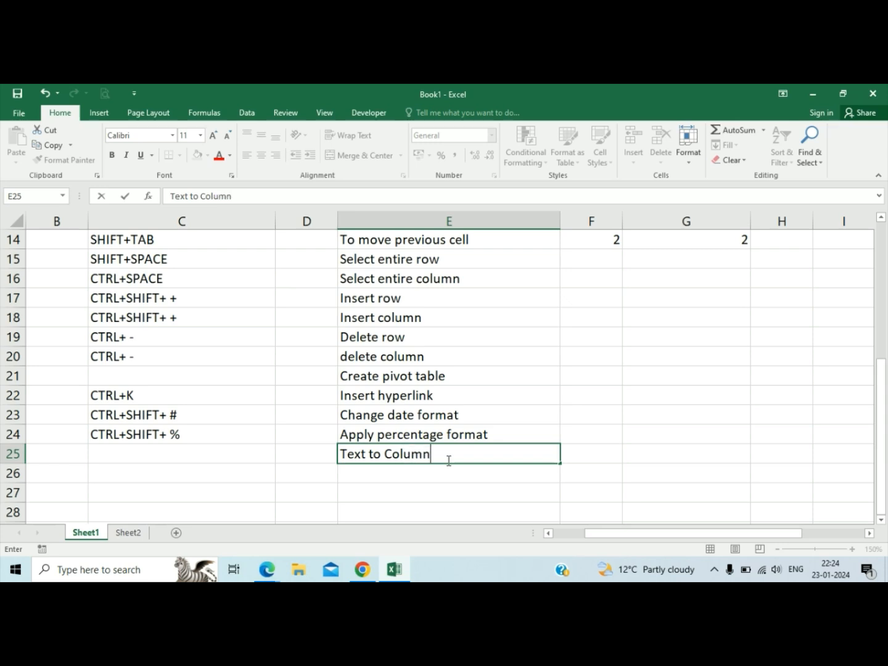
key(Return)
click(448, 460)
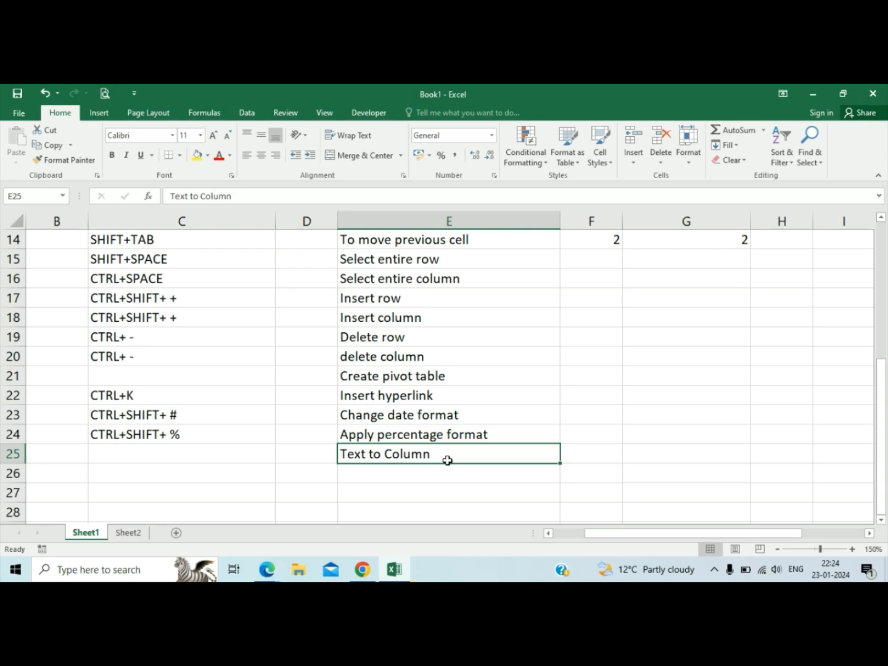
On Sheet2, enter the column headers Name in D2 and Marks in E2.
key(Up)
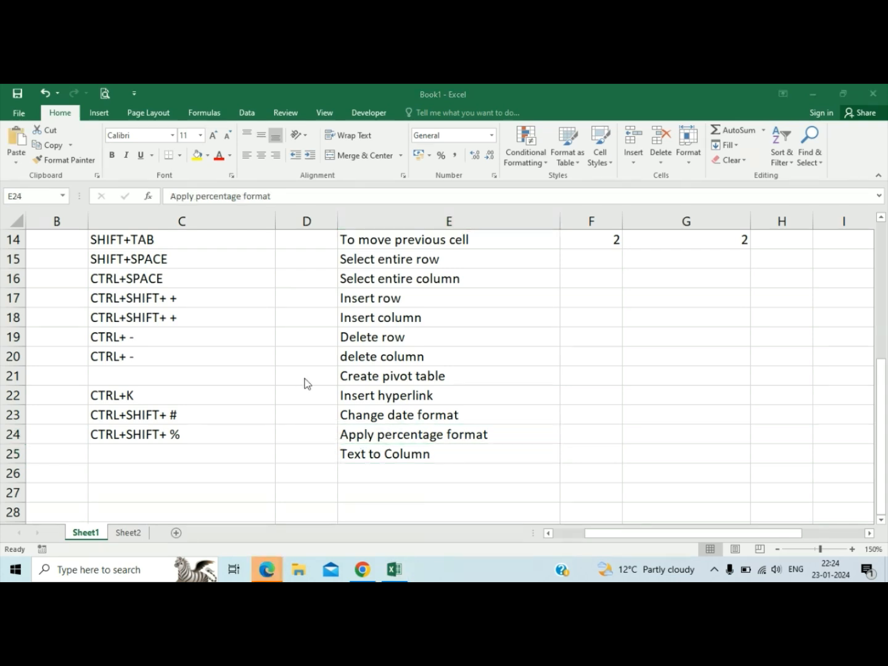
key(Right)
key(Up)
key(Up)
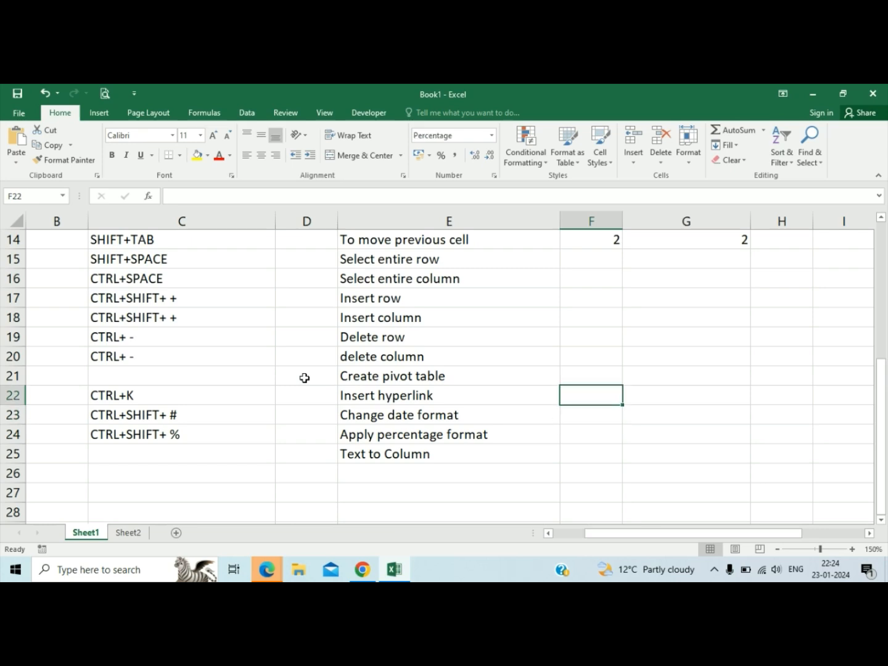
click(141, 535)
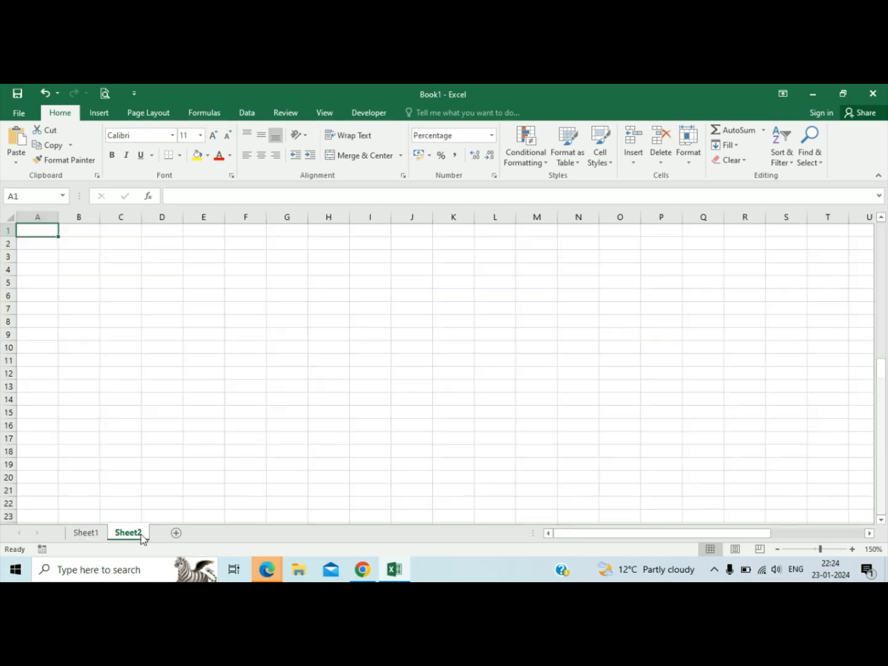
click(191, 243)
key(Left)
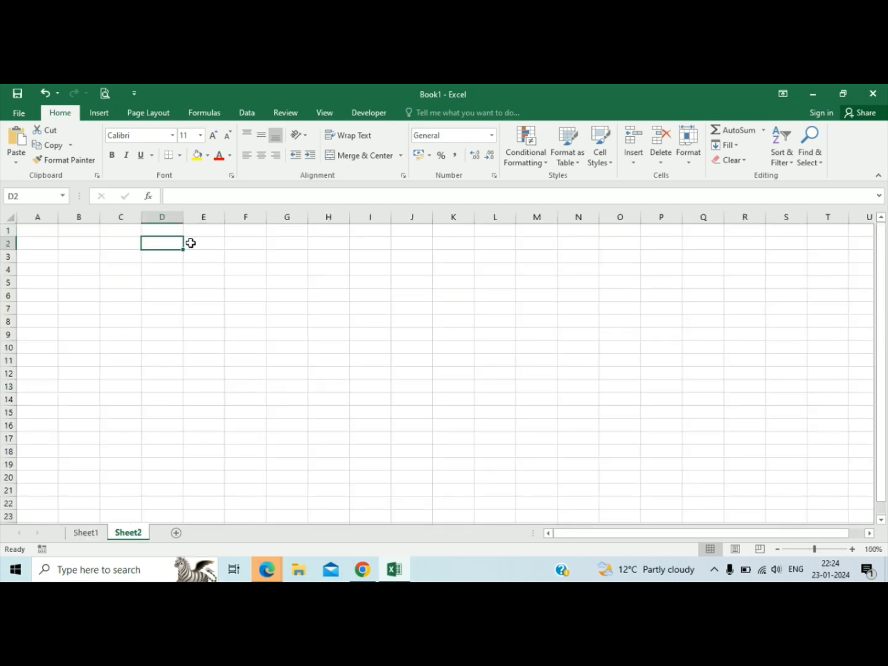
text(Name)
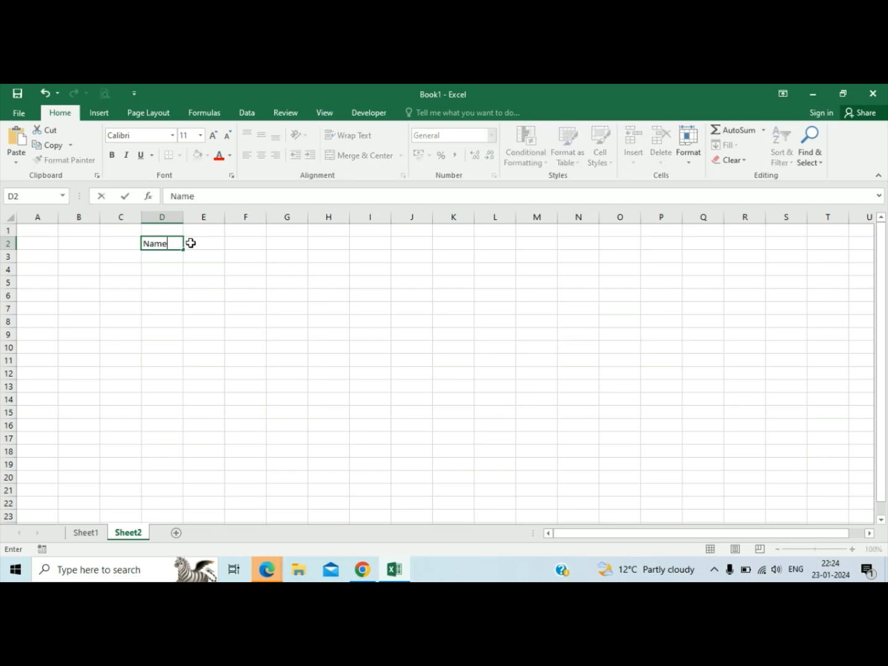
click(191, 244)
text(Ma)
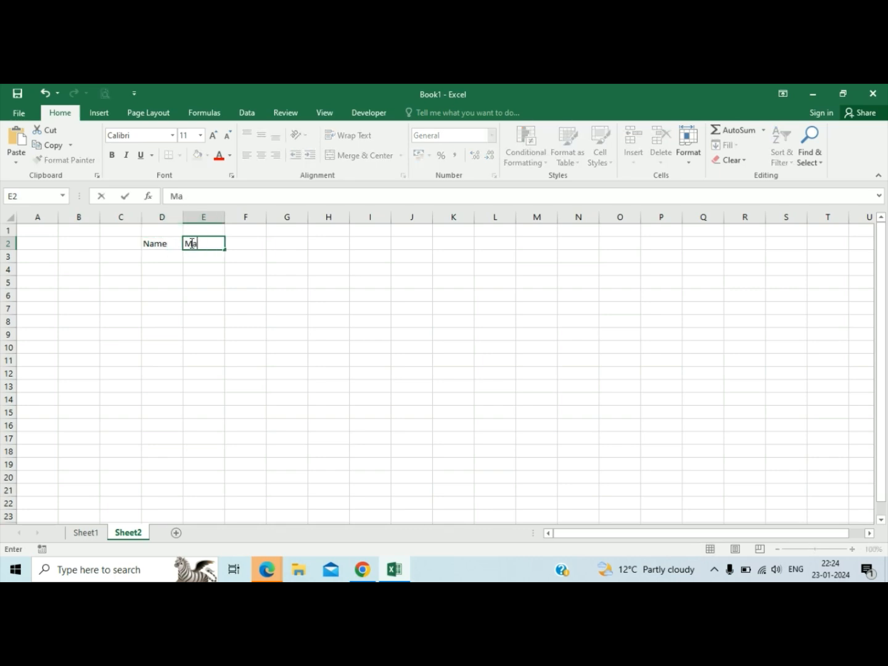
text(rks)
key(Return)
Fill D3:D12 under Name with A, B, C, A, B, C, D, C, B, A.
text(A)
key(Return)
text(B)
key(Return)
text(C)
key(Return)
text(A)
key(Return)
text(B)
key(Return)
text(C)
key(Return)
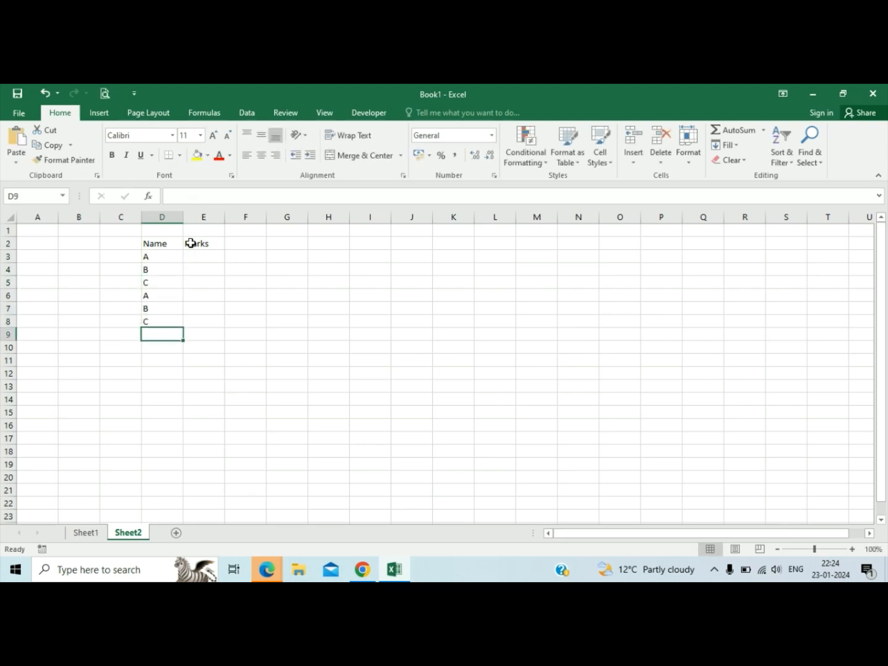
text(D)
key(Return)
text(C)
key(Return)
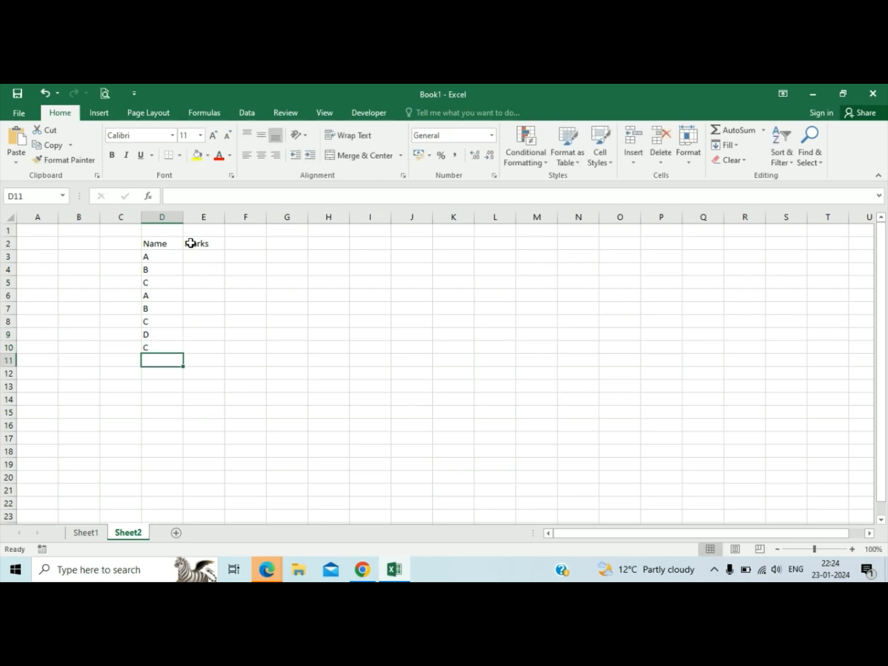
text(B)
key(Return)
text(A)
key(Tab)
Enter 10 as the first mark in cell E3.
key(Up)
key(ctrl+Up)
key(Down)
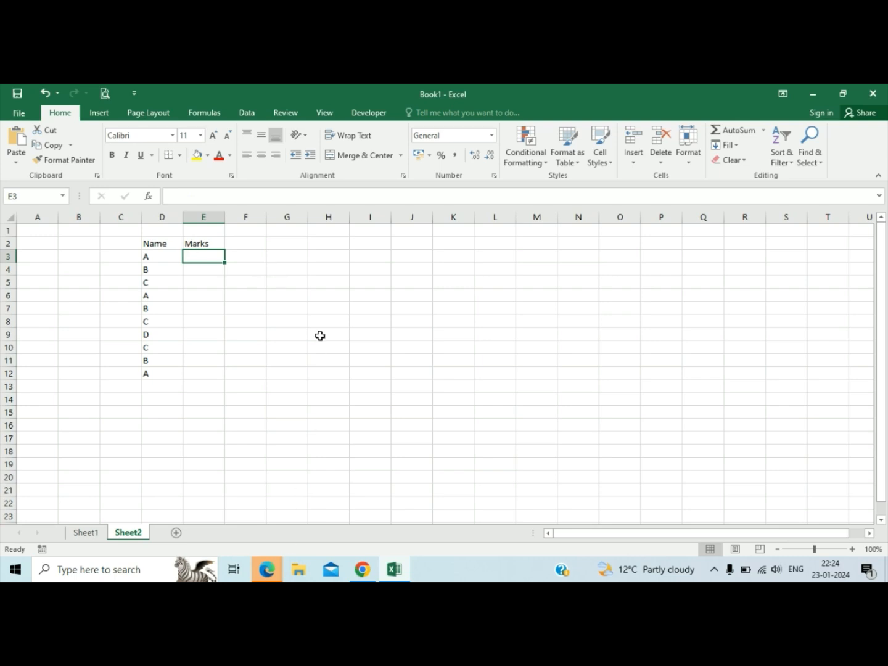
click(238, 253)
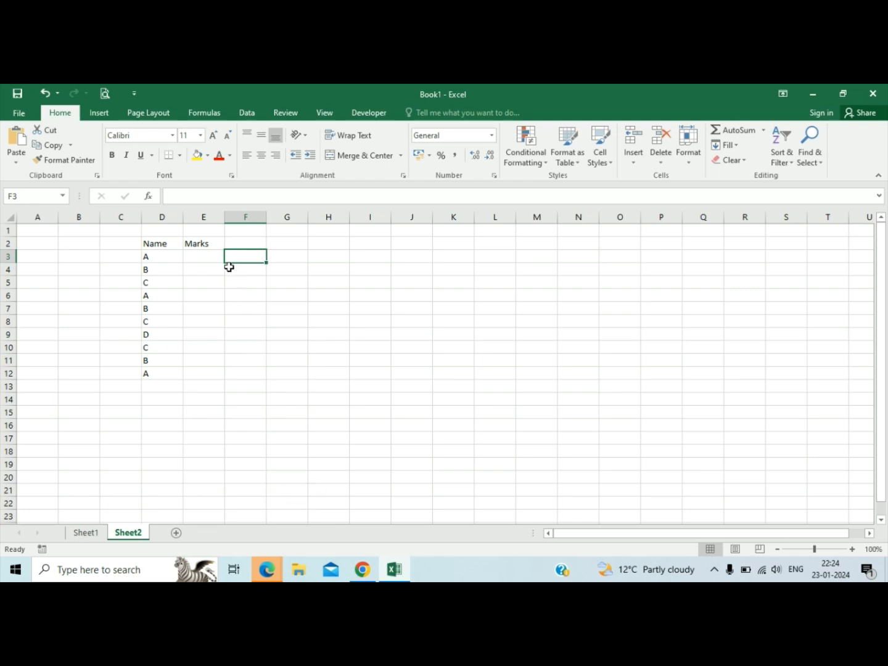
click(215, 257)
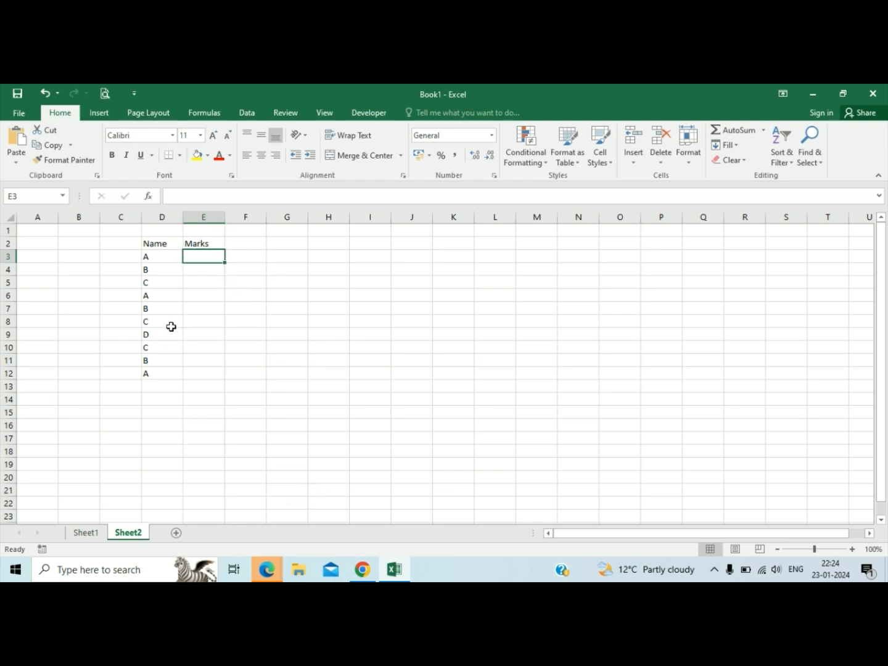
text(10)
key(Return)
Fill the Marks range E3:E12 at once with the formula =RANDBETWEEN(100,1000).
click(202, 262)
key(shift+Down)
key(shift+Down)
key(shift+Down)
key(shift+Down)
key(shift+Down)
key(shift+Down)
key(shift+Down)
key(shift+Down)
key(shift+Down)
key(shift+Down)
key(shift+Down)
key(shift+Up)
key(shift+Up)
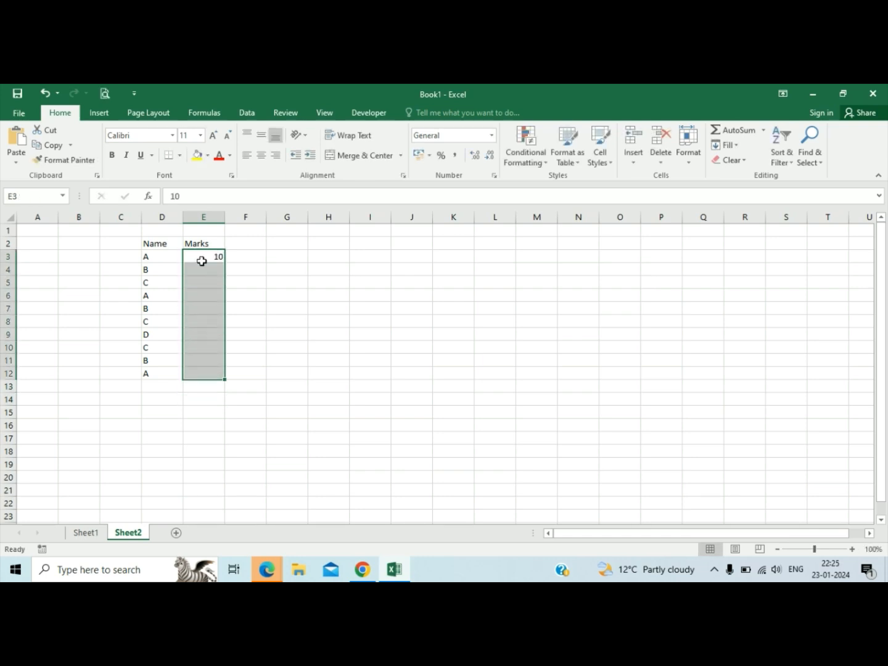
text(=RANDB)
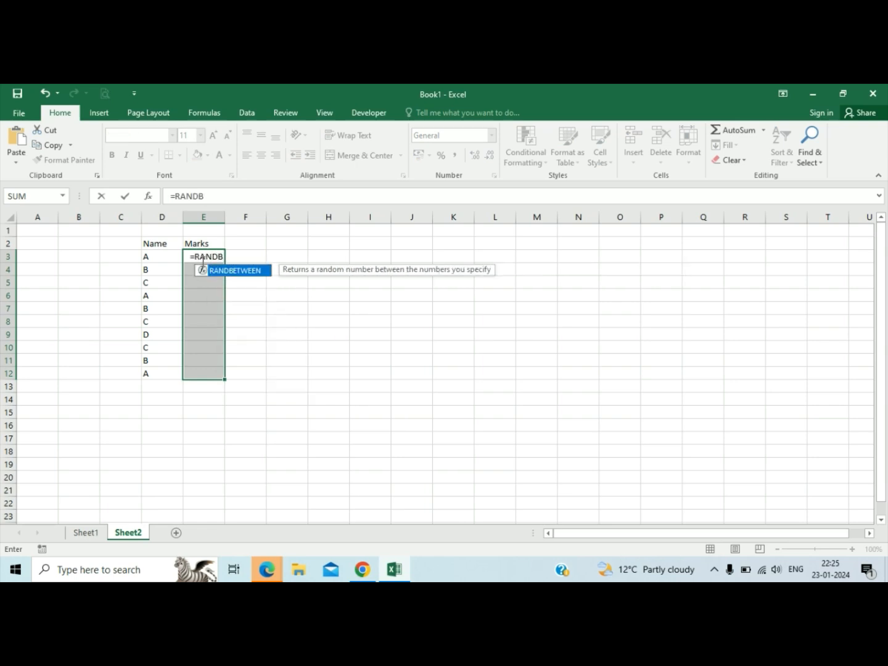
key(Tab)
text(100,0)
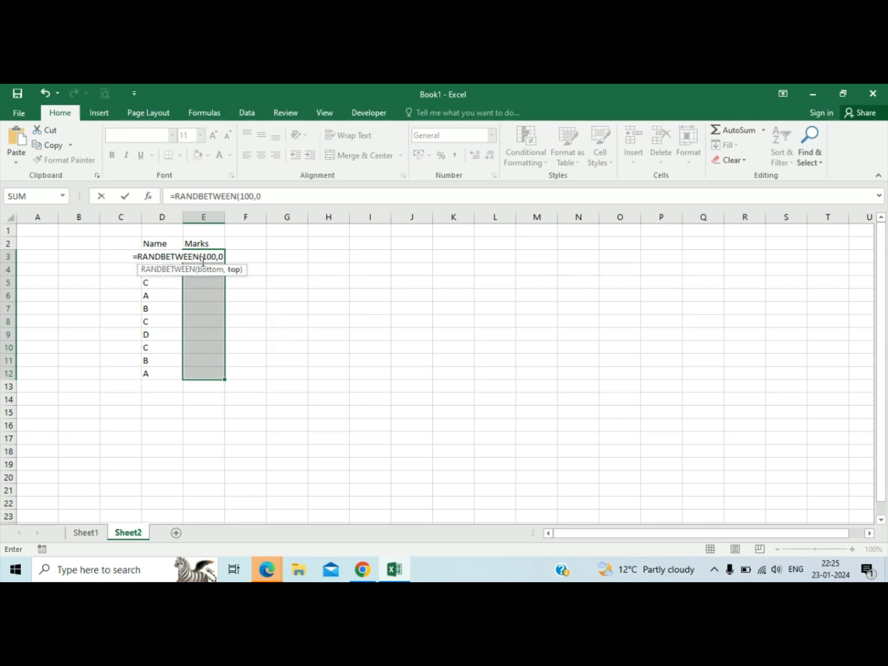
key(BackSpace)
text(1000)
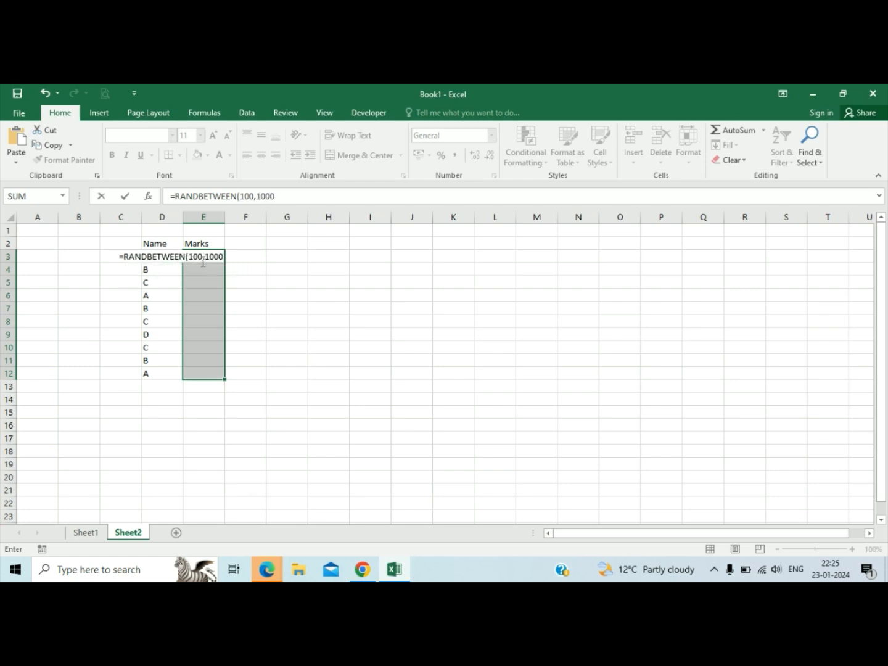
key(ctrl+Return)
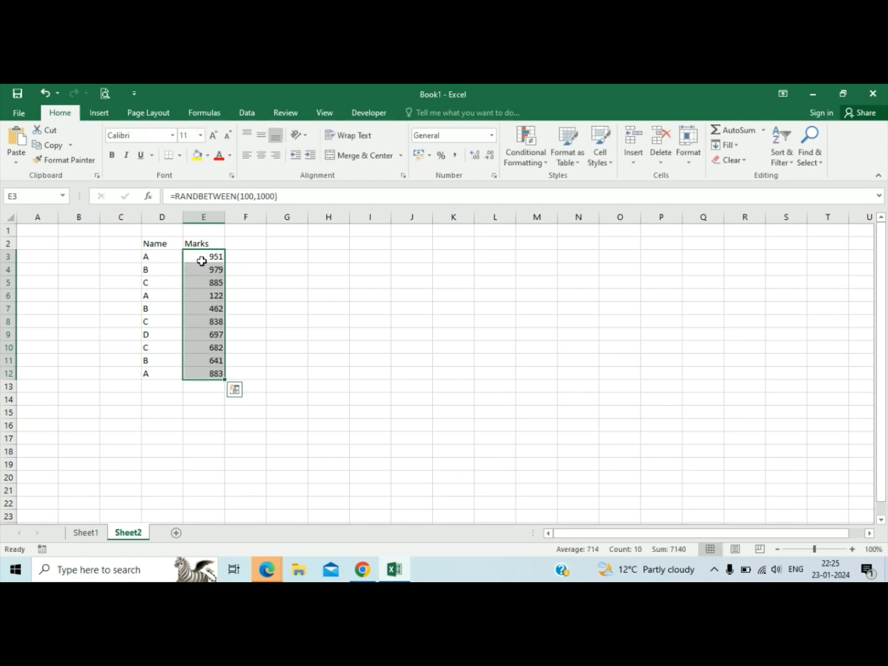
Replace the random-number formulas in E3:E12 with their static values using Paste Special.
key(ctrl+c)
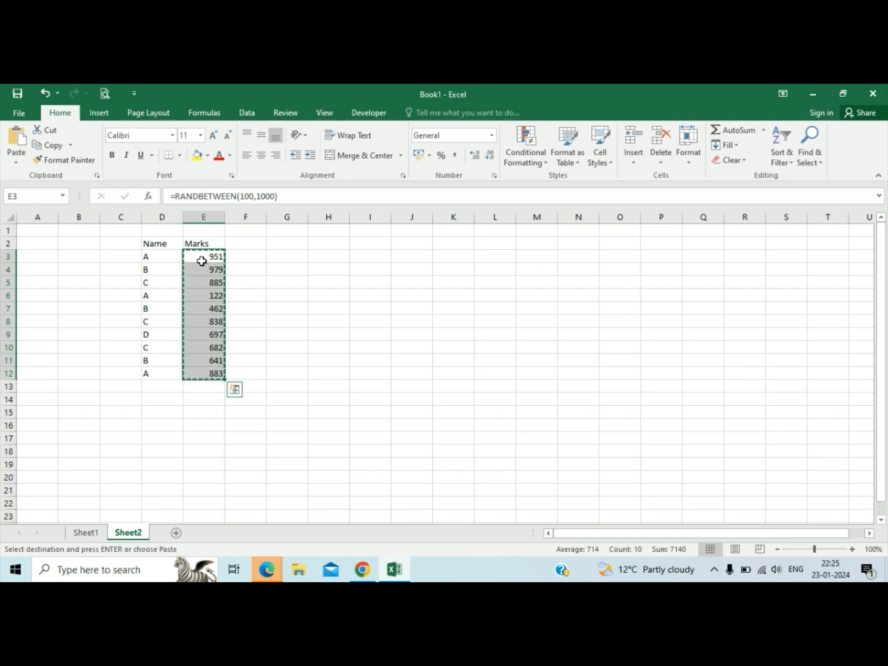
key(alt+e)
key(s)
key(v)
key(Return)
key(Escape)
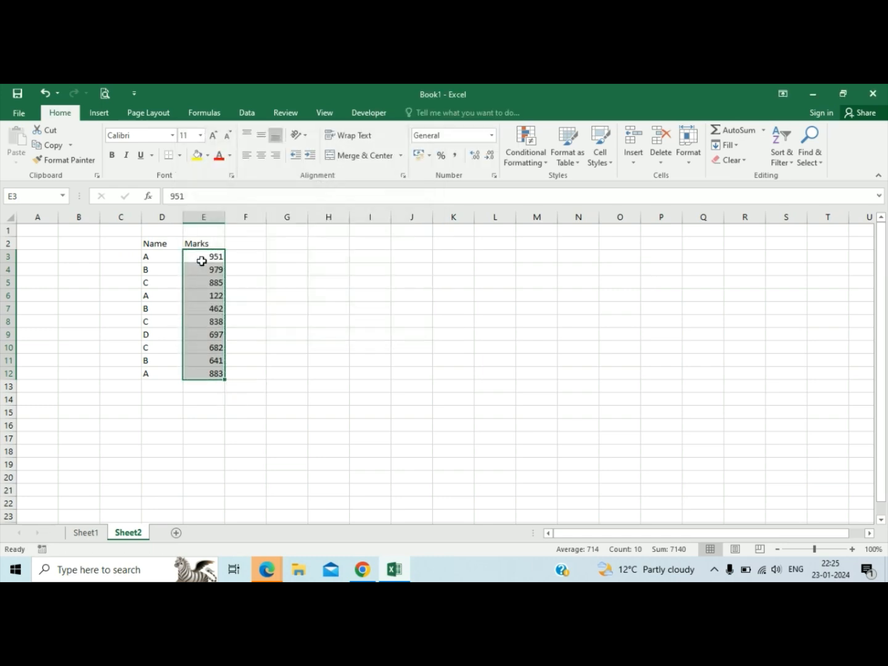
Create a PivotTable from D2:E12 on a new worksheet using the PivotTable and PivotChart Wizard.
key(Right)
key(Left)
key(Left)
key(Up)
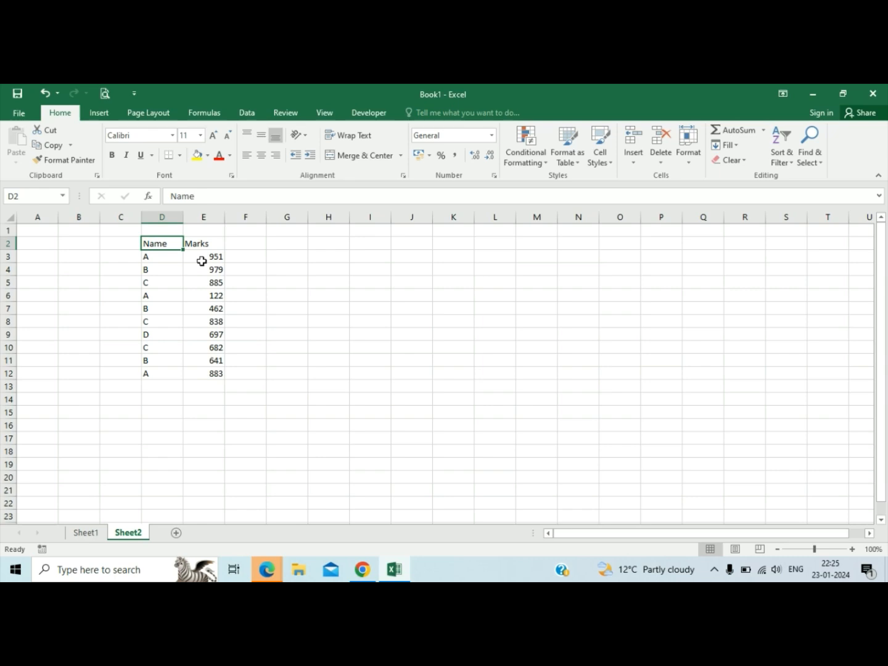
key(ctrl+shift+Down)
key(shift+Right)
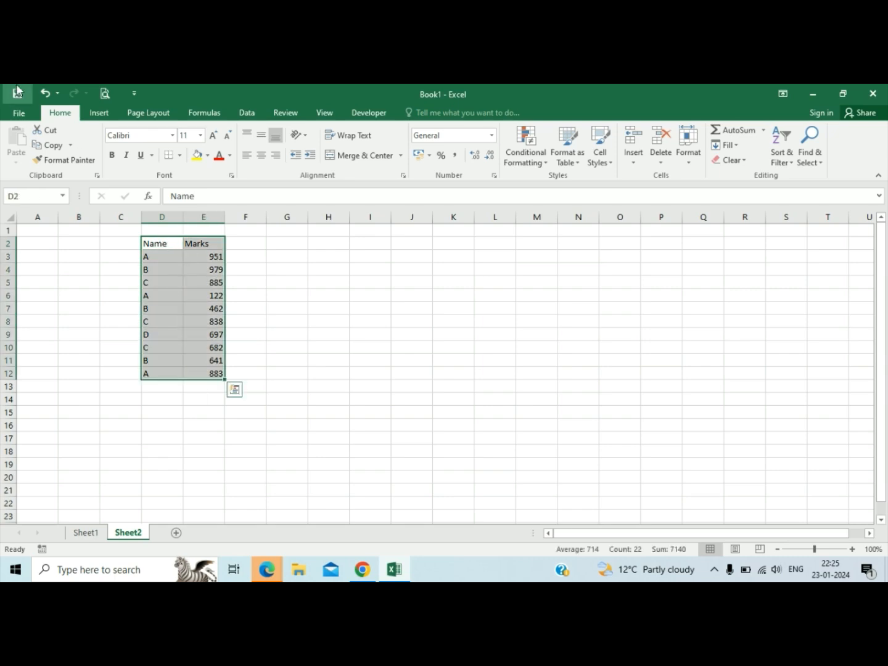
click(101, 114)
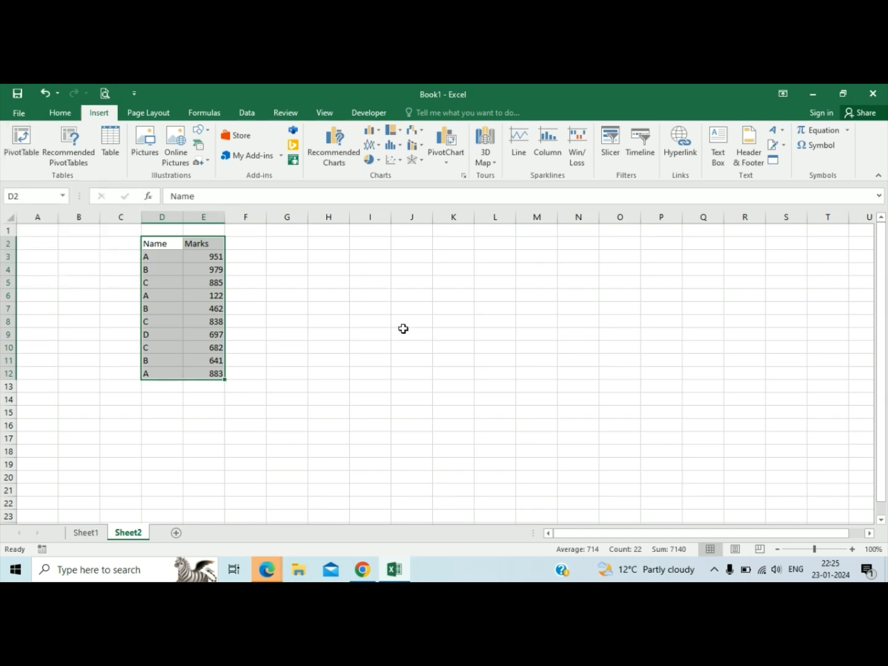
key(alt+d)
key(p)
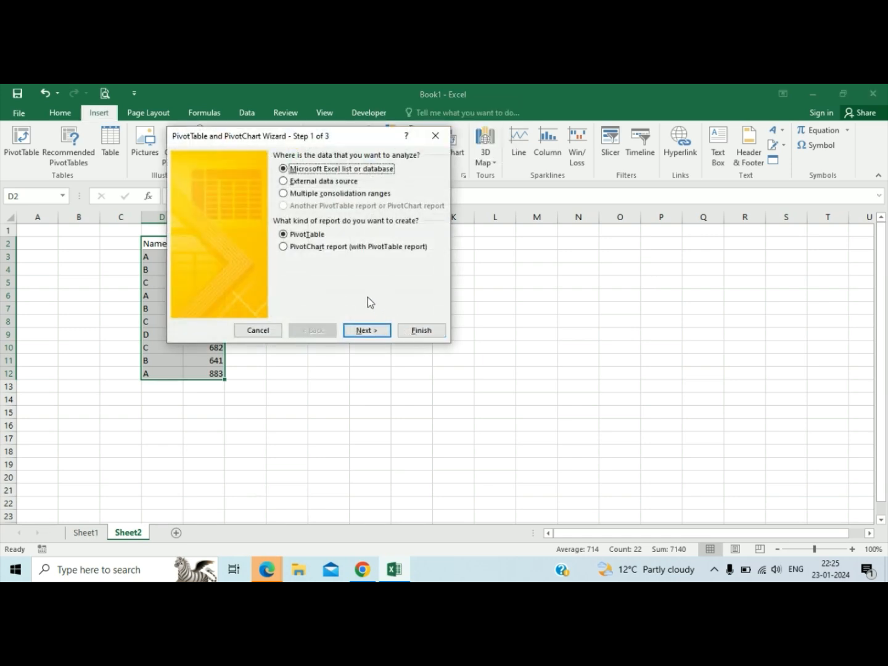
click(369, 329)
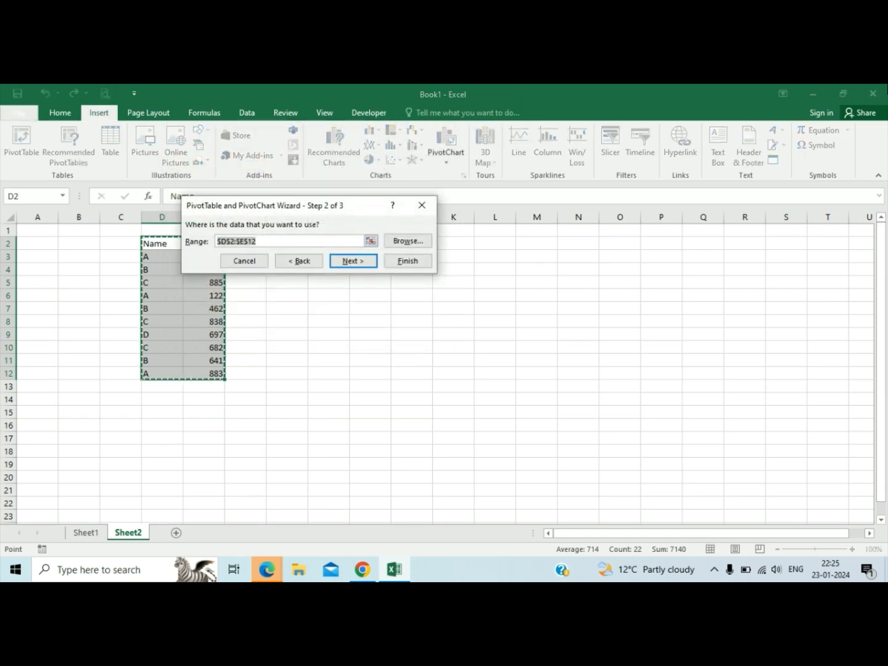
key(Return)
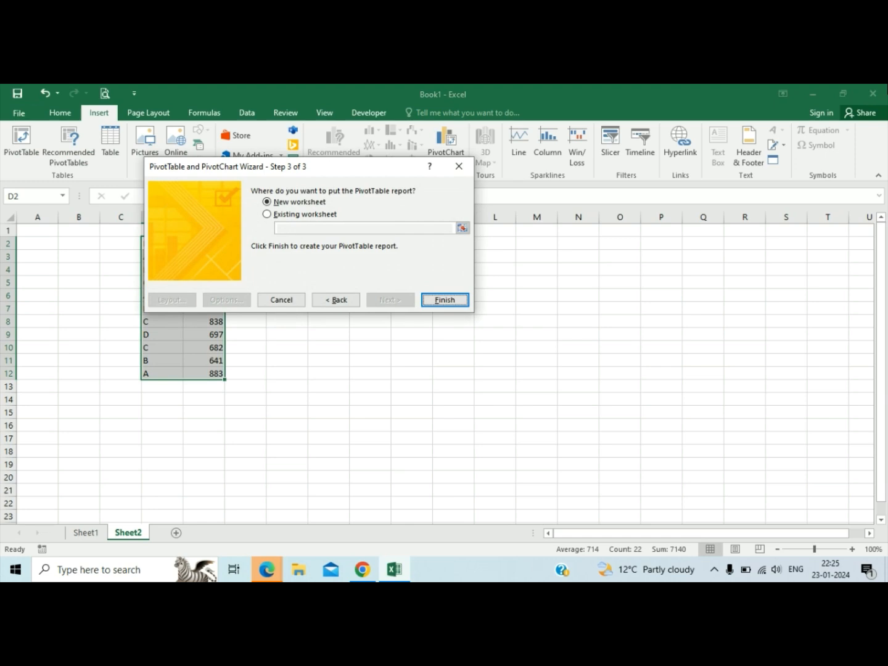
key(Return)
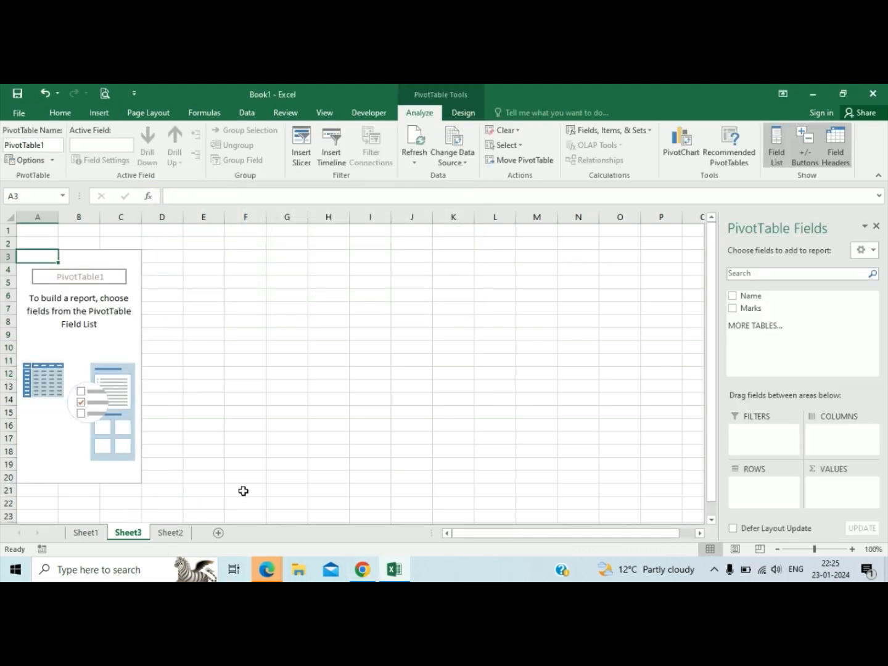
Delete the new worksheet that holds the empty PivotTable.
key(alt+h)
key(d)
key(s)
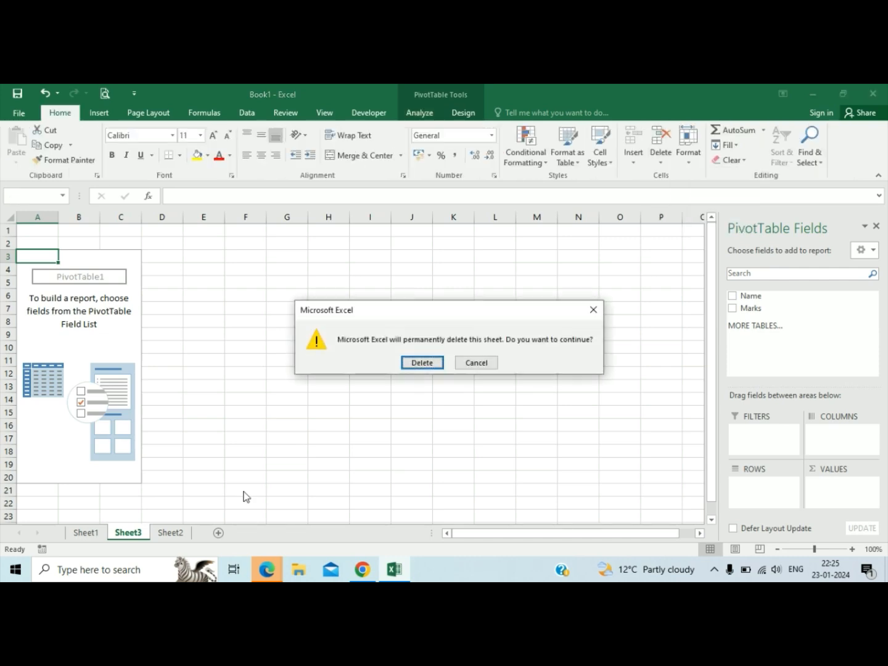
key(Return)
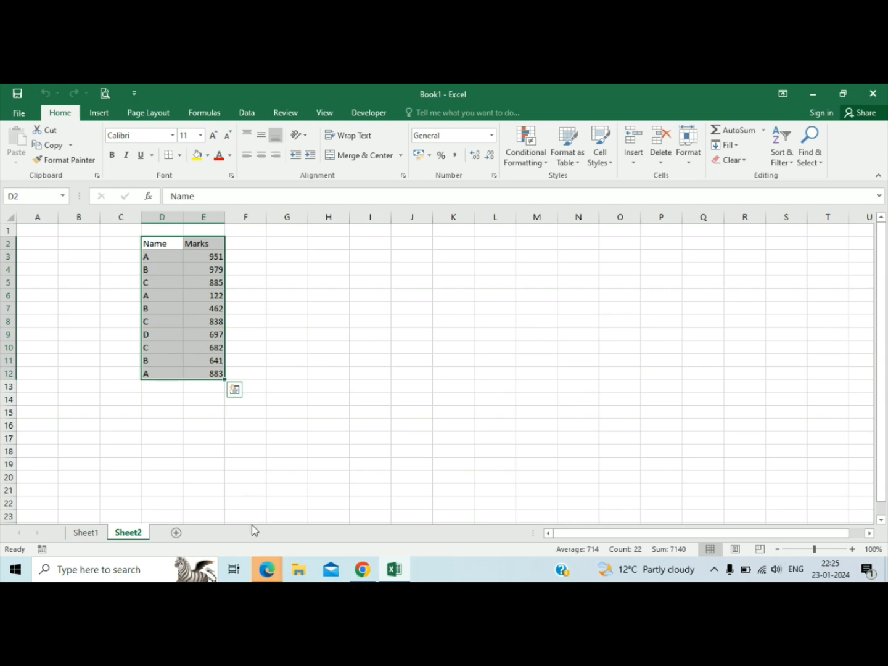
Record CTRL+D+P in C21 on Sheet1 as the shortcut for creating a pivot table.
click(97, 539)
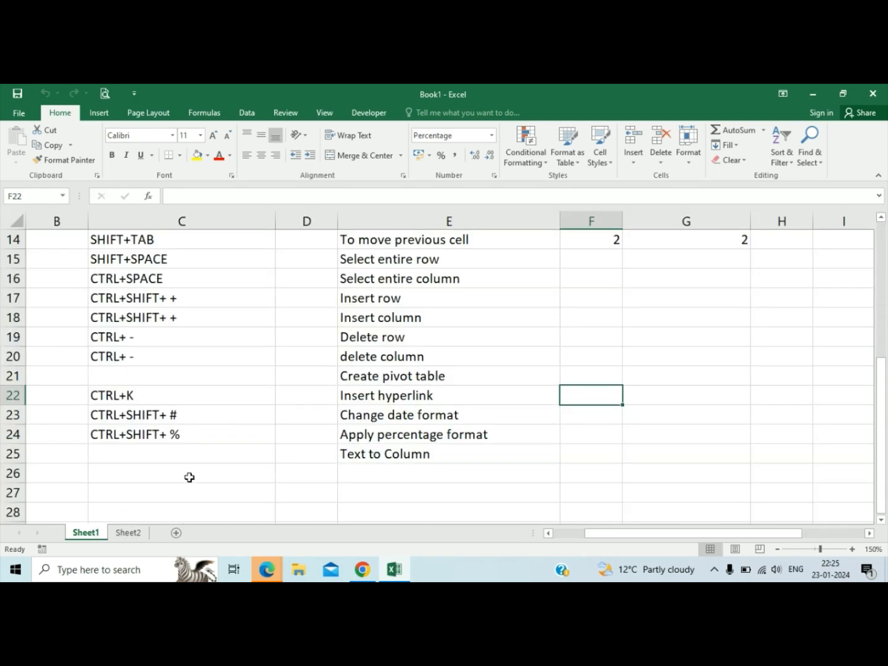
click(124, 379)
text(CT)
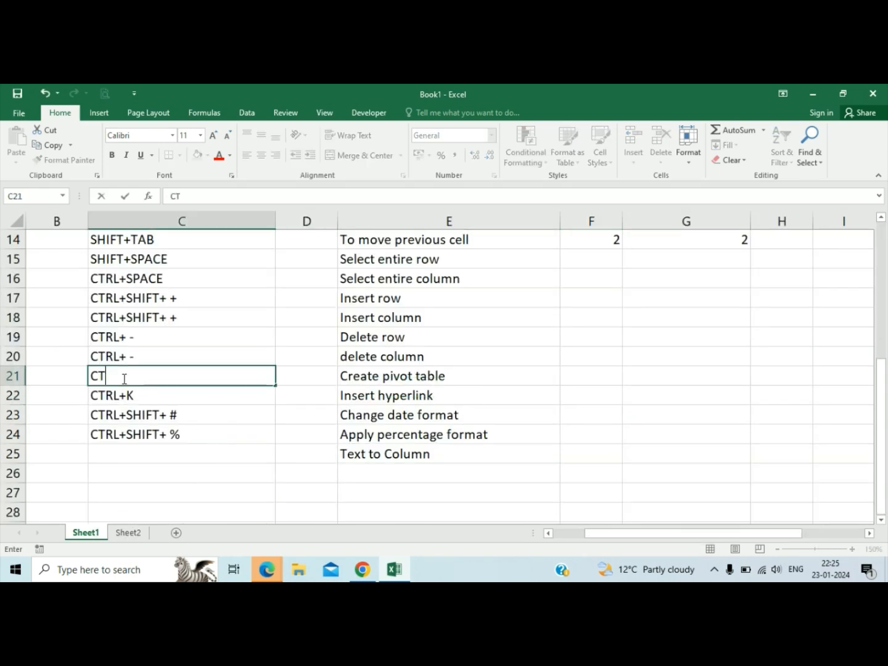
text(RL+D+P)
key(Return)
Clear the leftover numbers from cells F14:G14 beside the shortcut table.
key(Down)
key(Down)
key(Right)
key(Down)
key(Right)
key(Right)
key(Up)
key(Up)
key(Up)
key(Up)
key(Up)
key(Up)
key(Up)
key(Up)
key(Up)
key(Up)
key(Up)
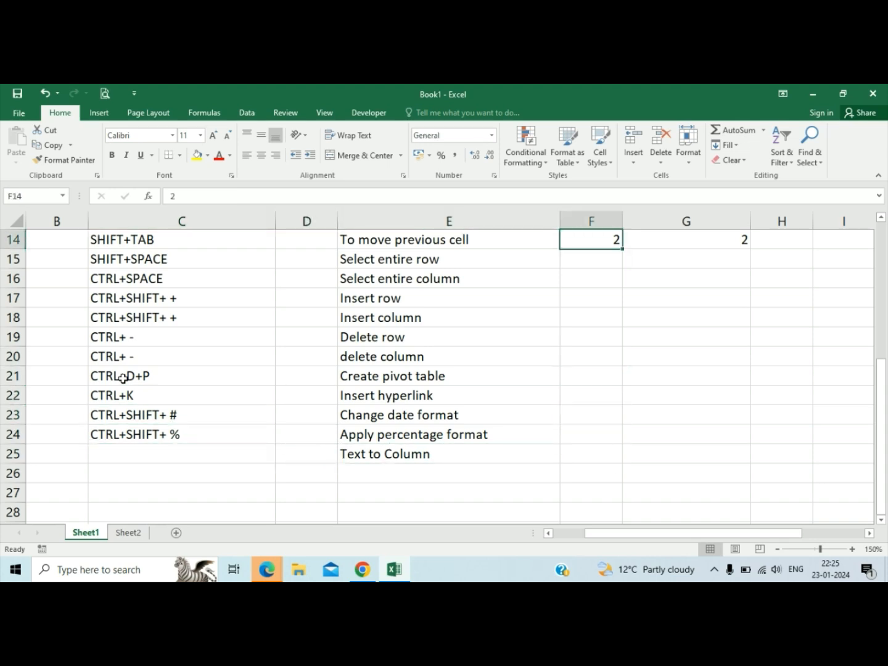
key(shift+Right)
key(Delete)
Enter a sample first and last name, separated by a space, in G18 with proper capitalization.
key(Down)
key(Down)
key(Down)
key(Down)
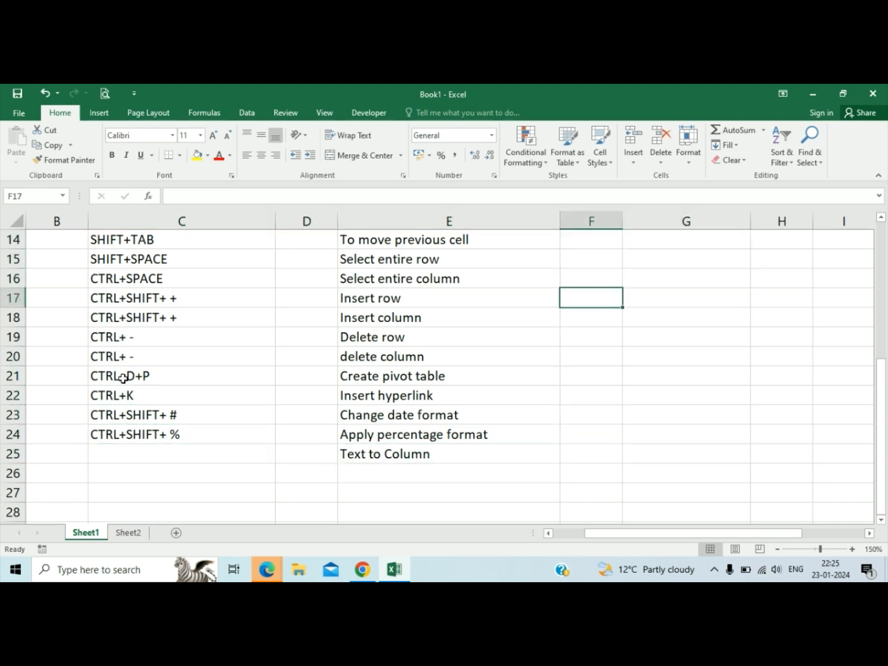
key(Right)
text(moH)
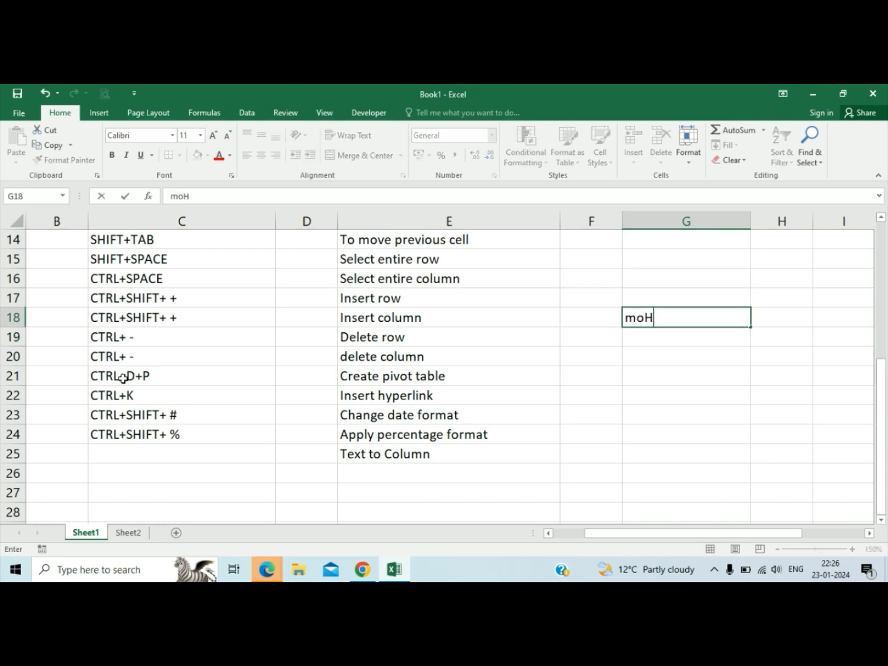
text(IT kUMAR)
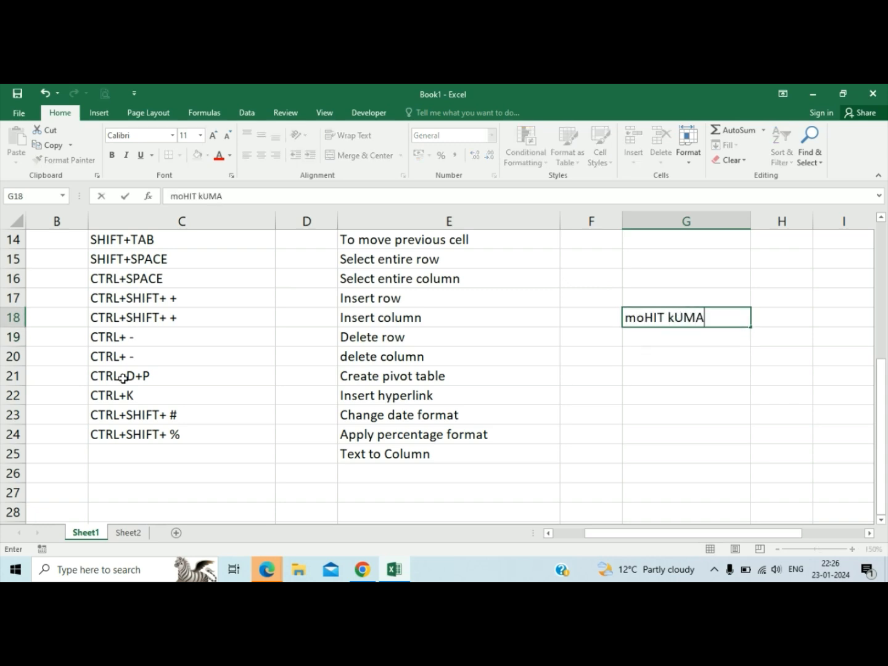
key(Return)
key(Up)
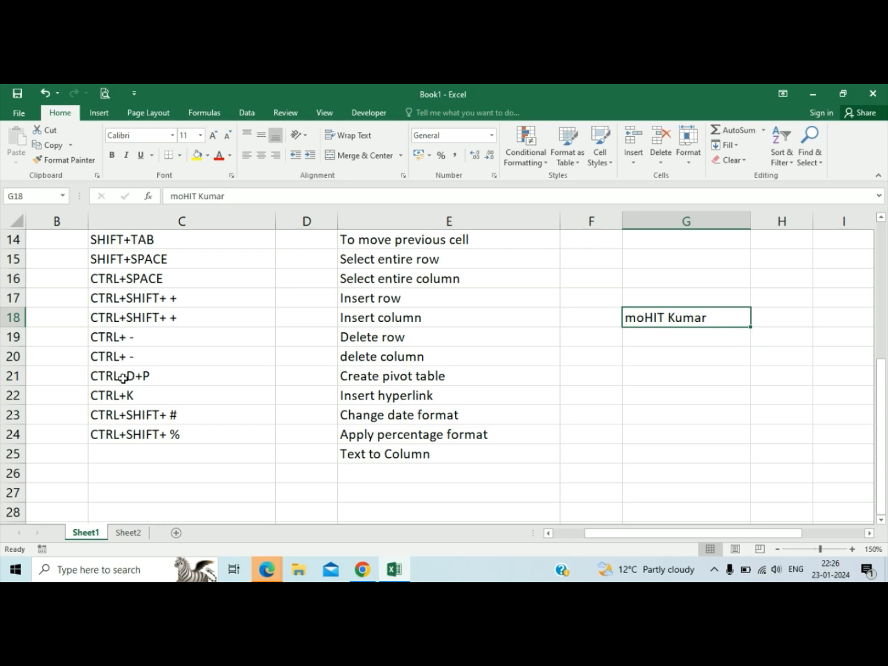
text(Mohit Kumar)
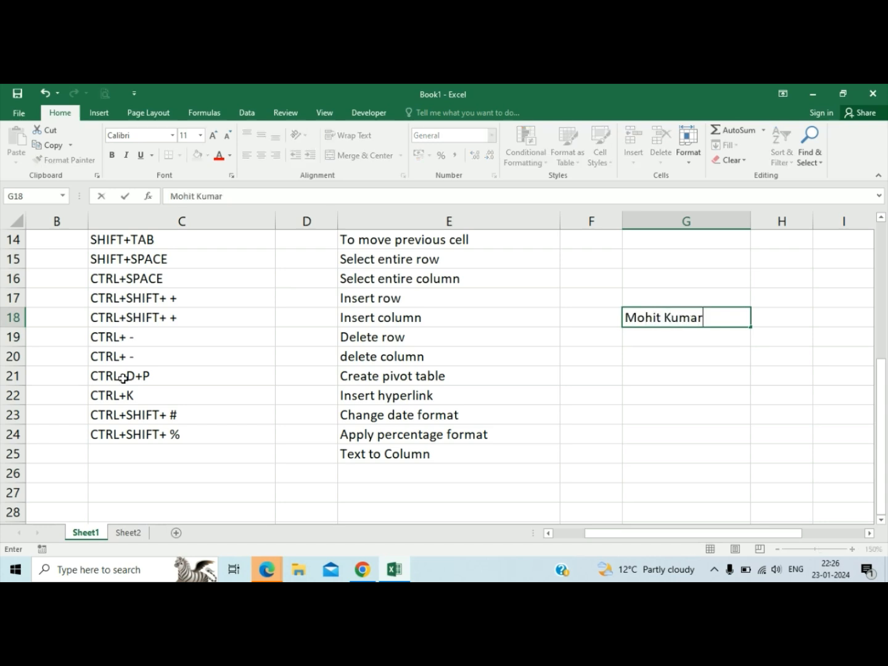
key(Return)
Enter three more sample full names in G19:G21, with first and last names separated by a space.
text(Ravi singh)
key(Return)
text(Anuj Singh)
key(Return)
text(Dev)
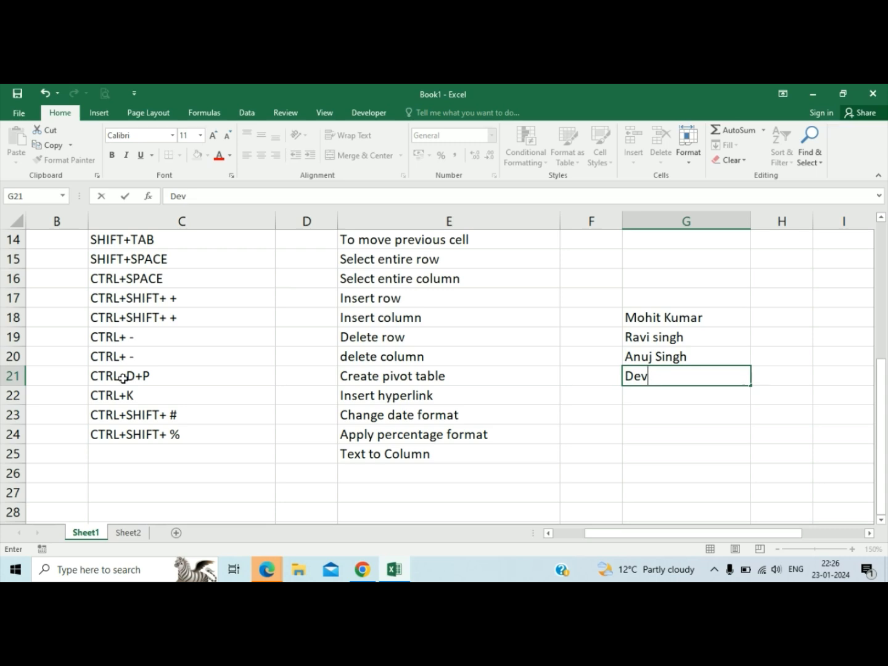
text(esh Bhtia)
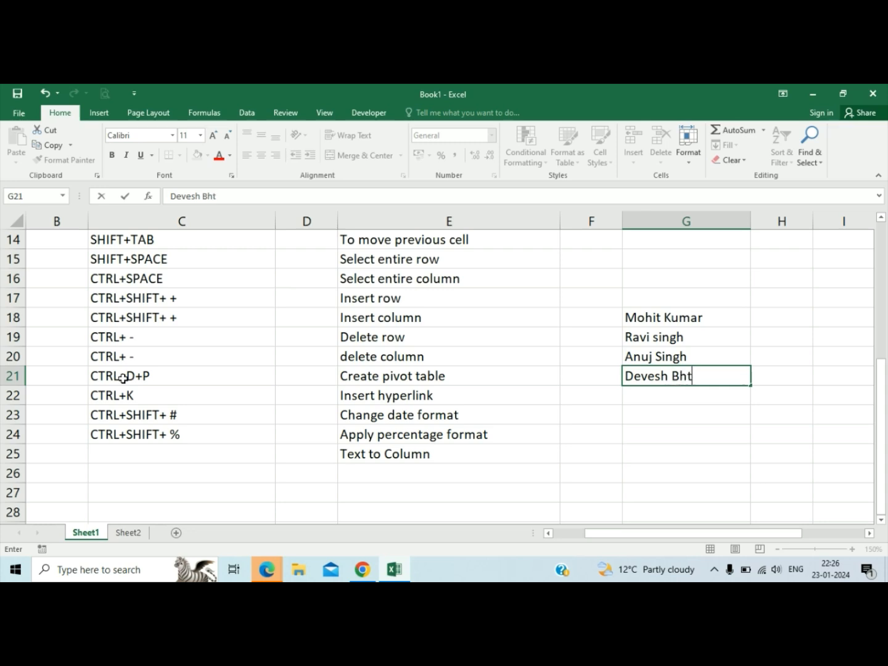
key(BackSpace)
key(BackSpace)
text(a)
key(BackSpace)
key(BackSpace)
text(atia)
key(Return)
Split the full names in column G using Text to Columns, delimited by Tab and Space, with General format and destination $G$1.
key(Up)
key(Up)
key(Up)
key(Up)
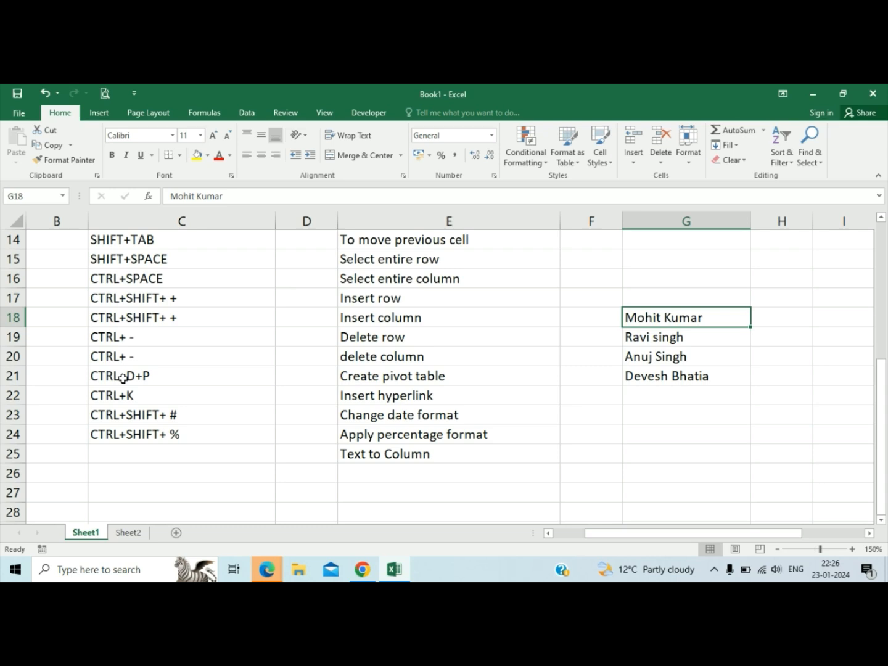
key(ctrl+space)
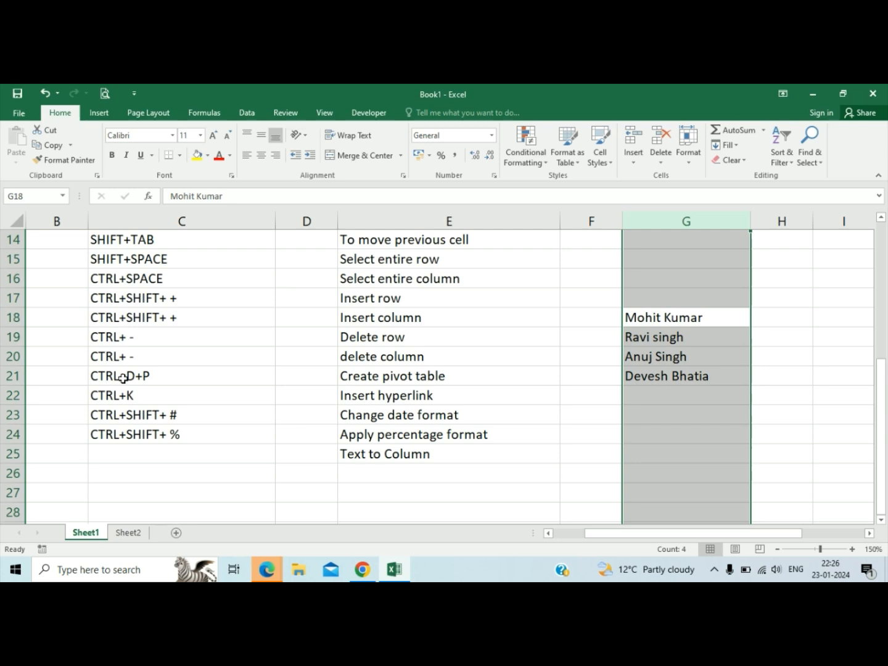
key(alt+d)
key(e)
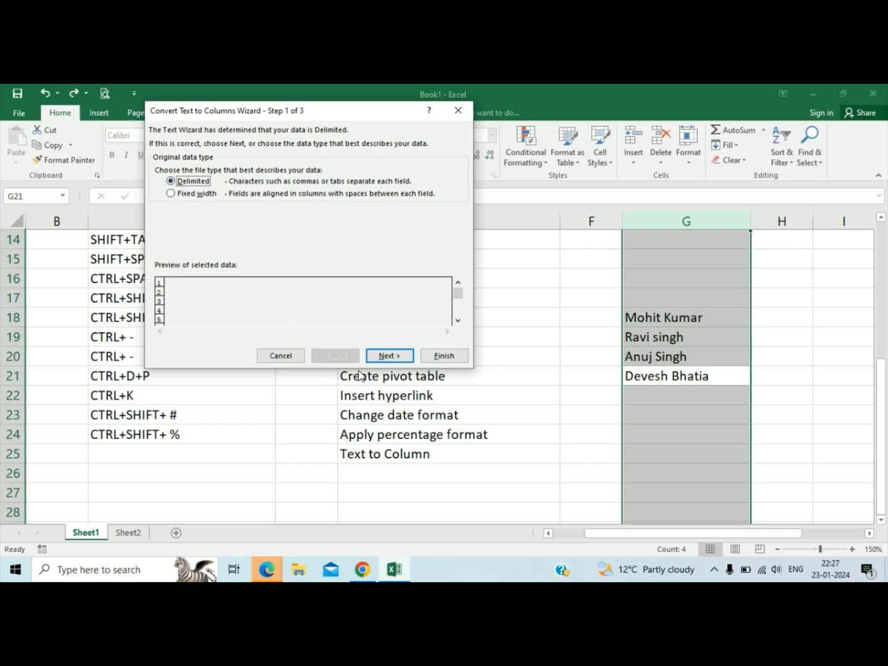
click(382, 356)
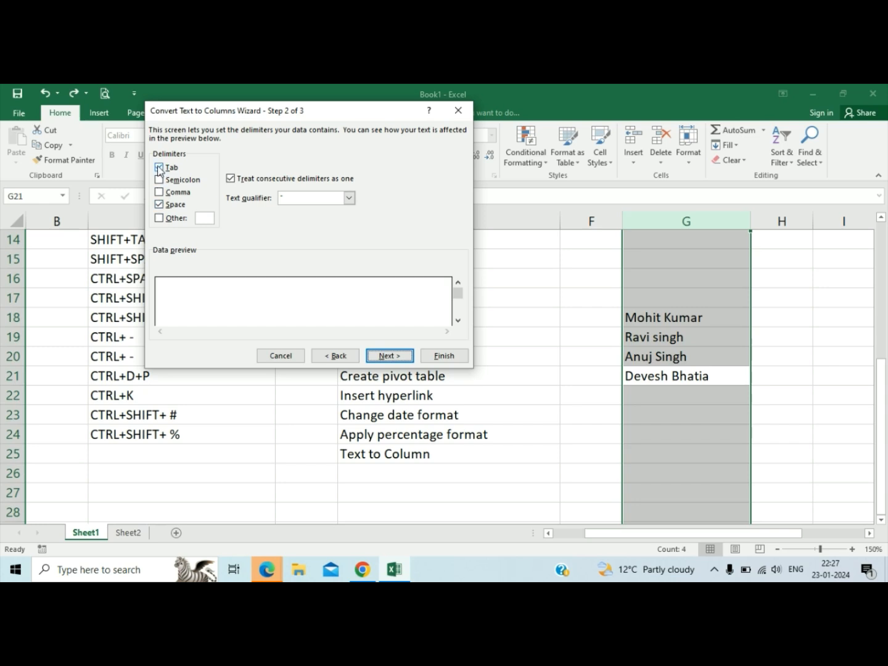
click(161, 205)
click(159, 205)
click(400, 357)
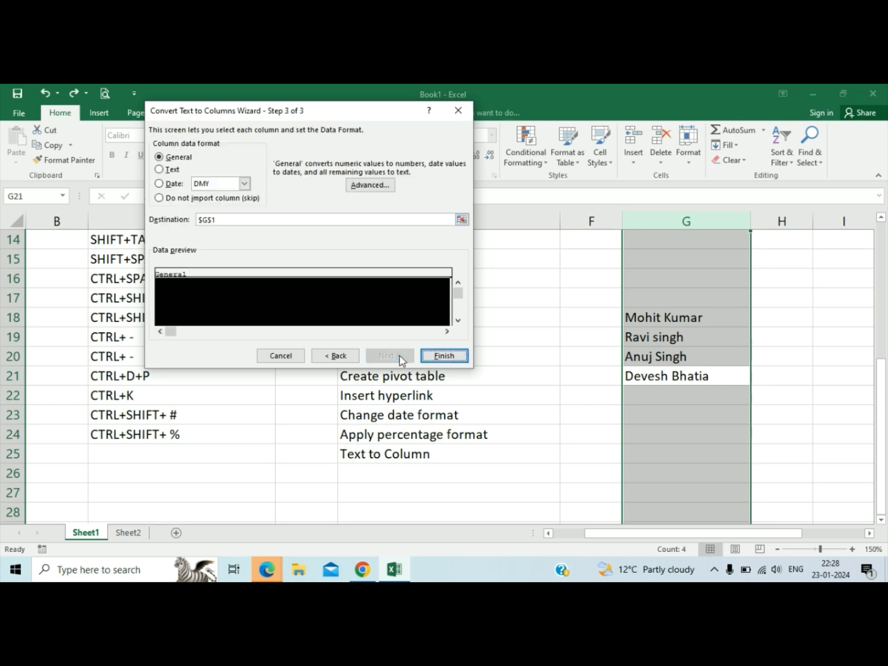
click(450, 358)
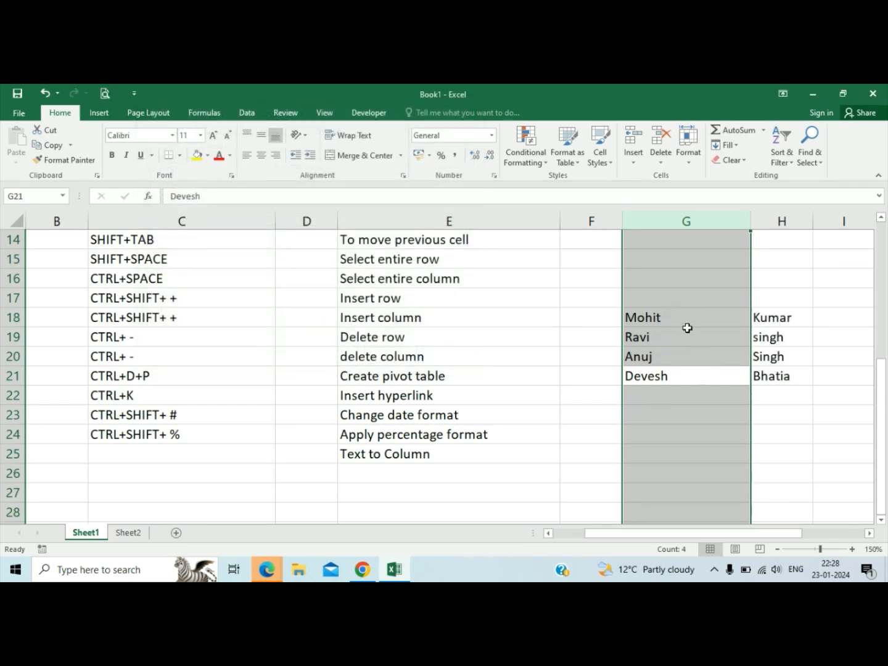
Examine the separated first and last names in G18:H21.
drag(687, 331, 685, 323)
click(686, 323)
key(Down)
key(Down)
key(Down)
key(Up)
key(Up)
key(Up)
key(Down)
key(Down)
key(Up)
key(Up)
key(Right)
key(Left)
key(Down)
key(Down)
key(Down)
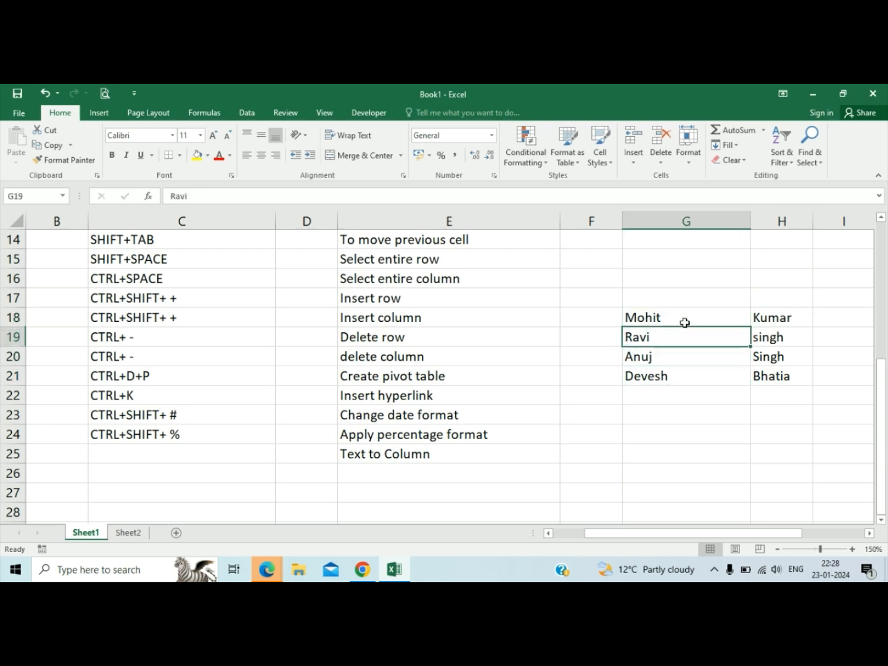
key(Right)
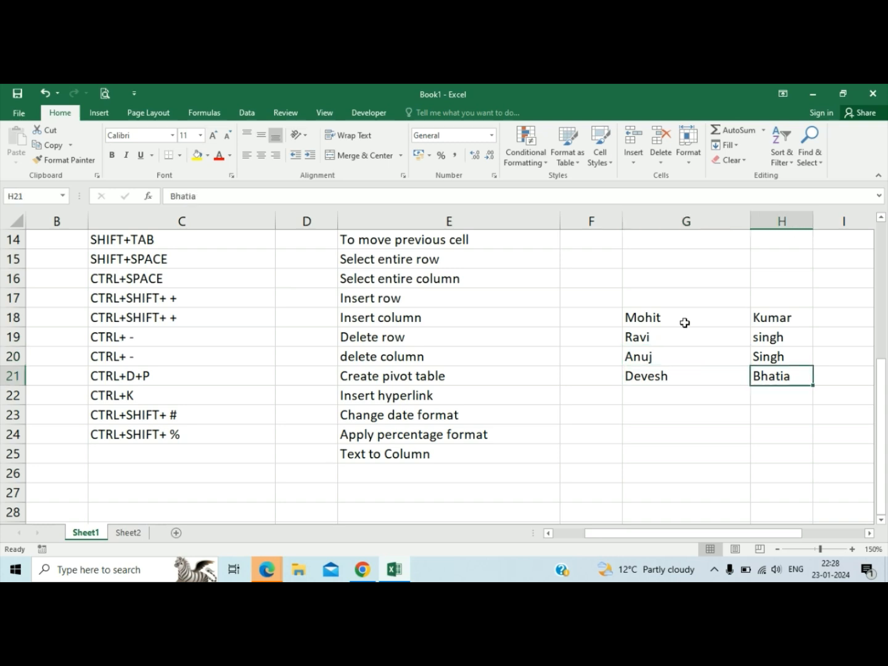
key(Up)
key(Up)
key(Up)
key(Left)
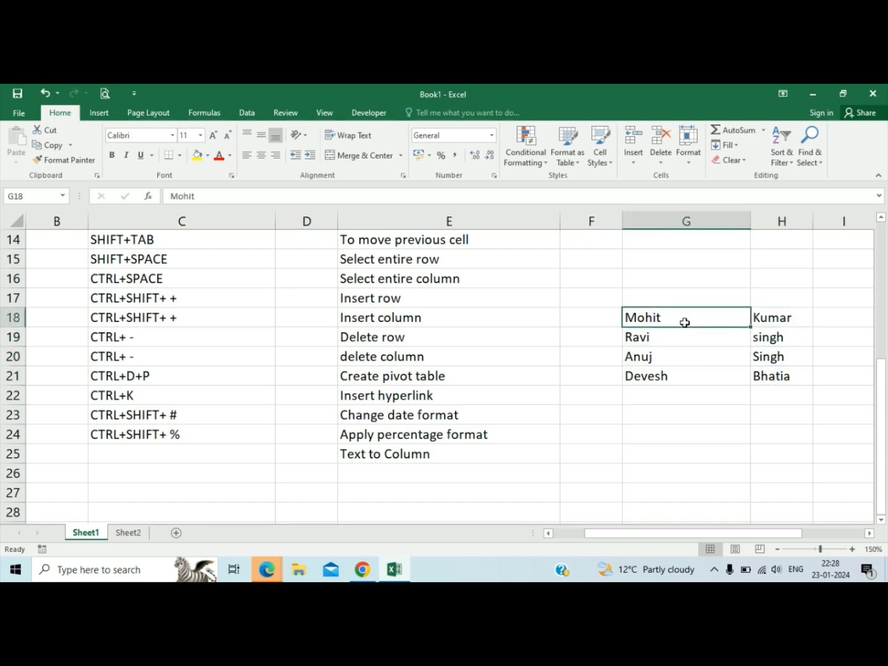
Record ALT+D+E in C25 as the shortcut for Text to Column.
key(Left)
key(Down)
key(Down)
key(Down)
key(Left)
key(Left)
key(Down)
key(Down)
key(Down)
key(Left)
key(Down)
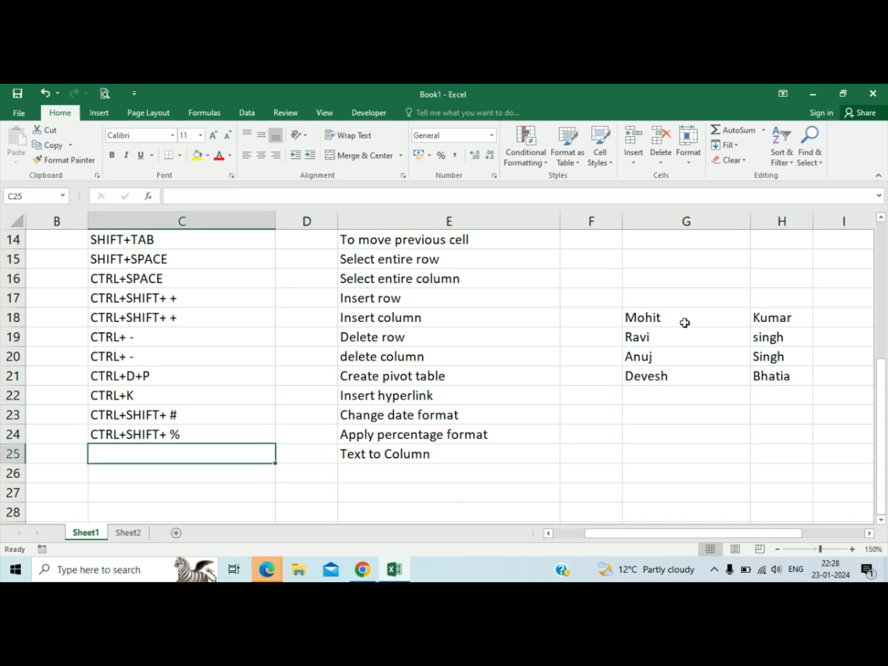
text(ALT)
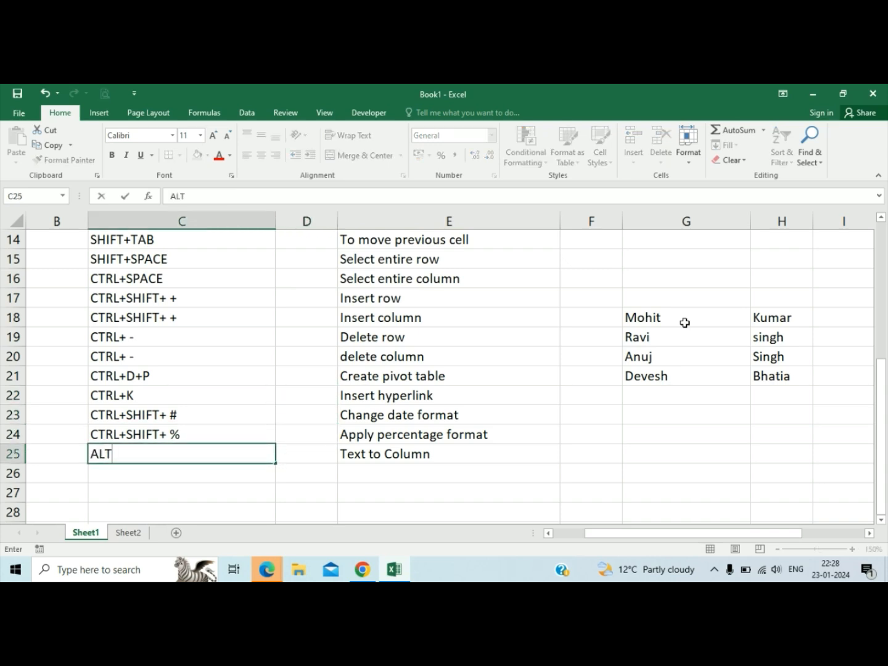
text(+D+E)
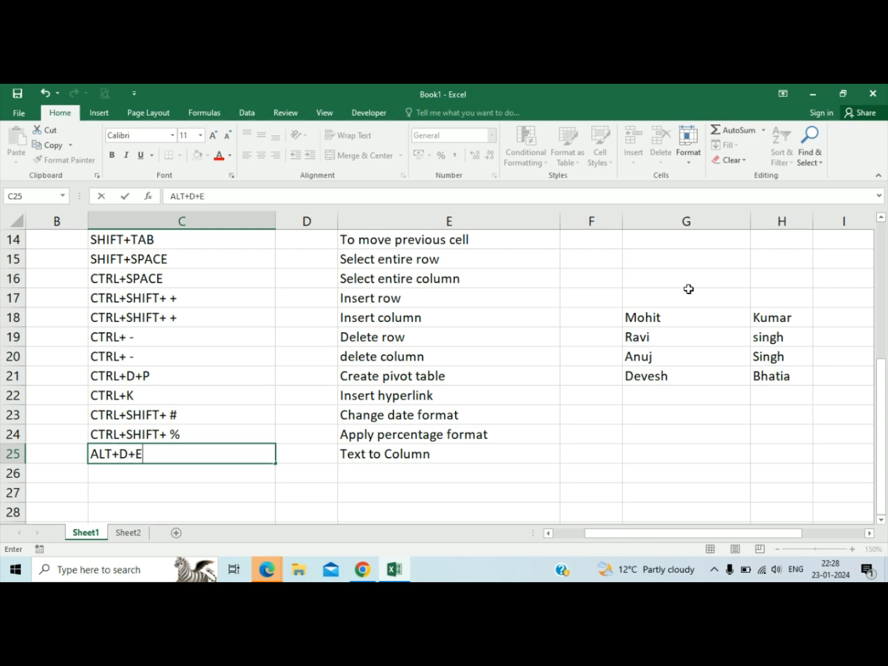
Clear the sample first and last names from G18:H21.
click(669, 317)
key(shift+Down)
key(shift+Down)
key(shift+Down)
key(shift+Right)
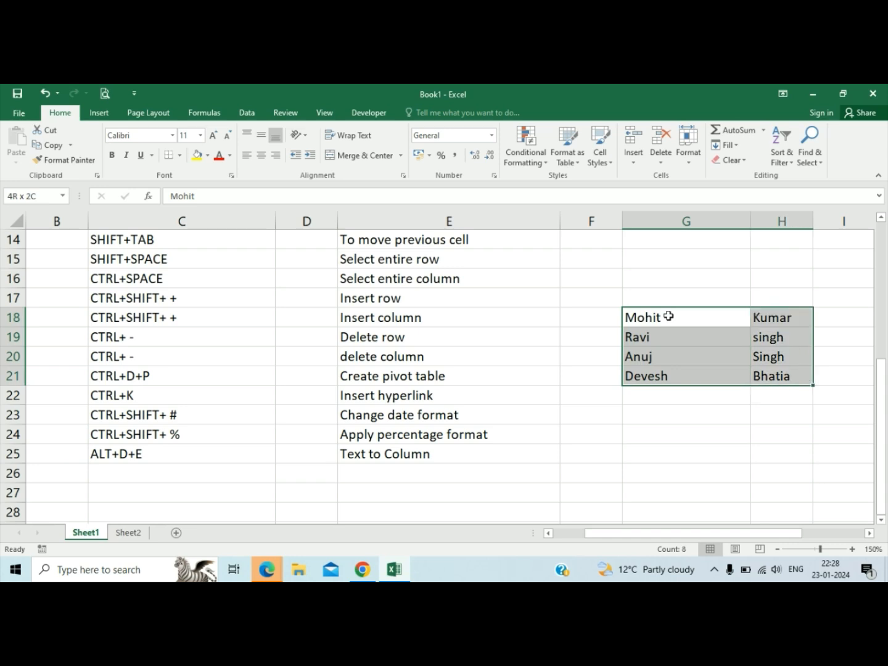
key(Delete)
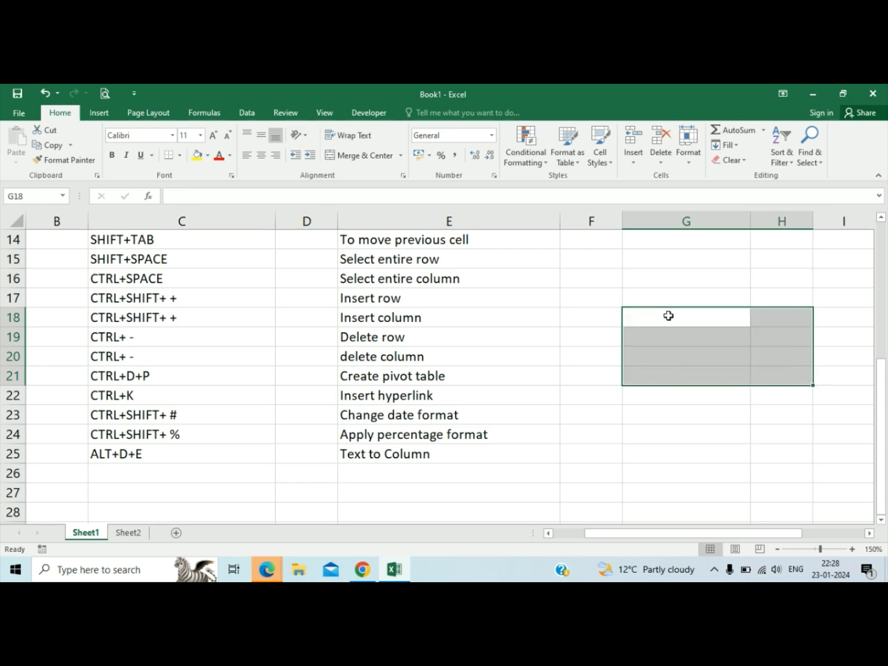
key(Left)
key(Left)
key(Left)
key(Left)
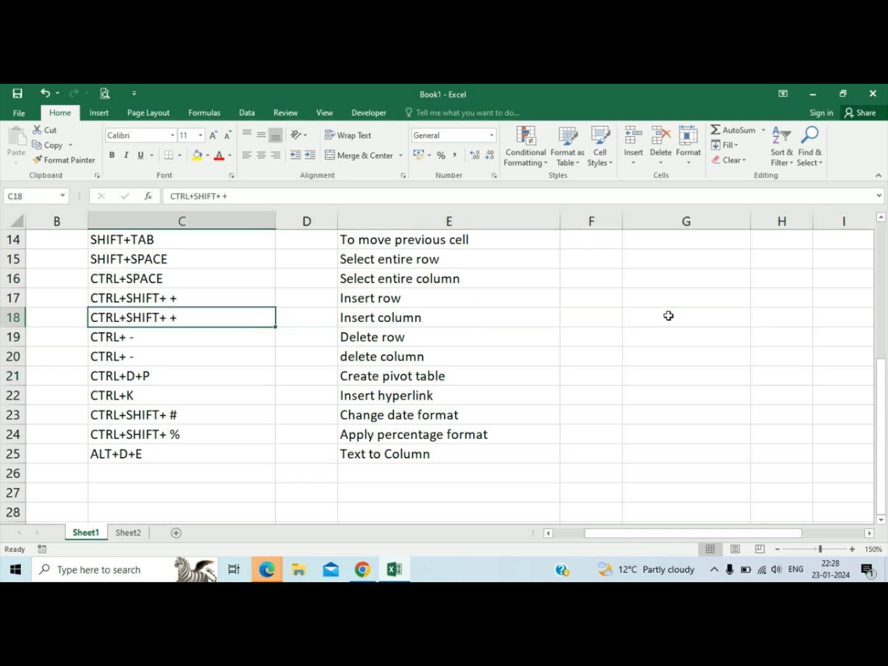